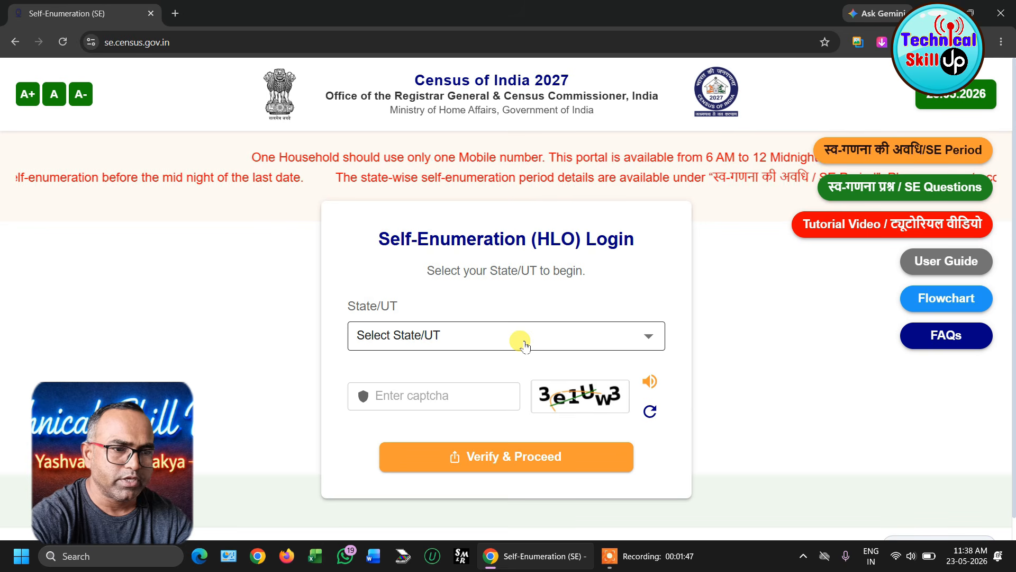
# Step: Choose Gujarat as the State/UT, enter the displayed captcha text, and submit the form to begin self-enumeration
pyautogui.click(525, 345)
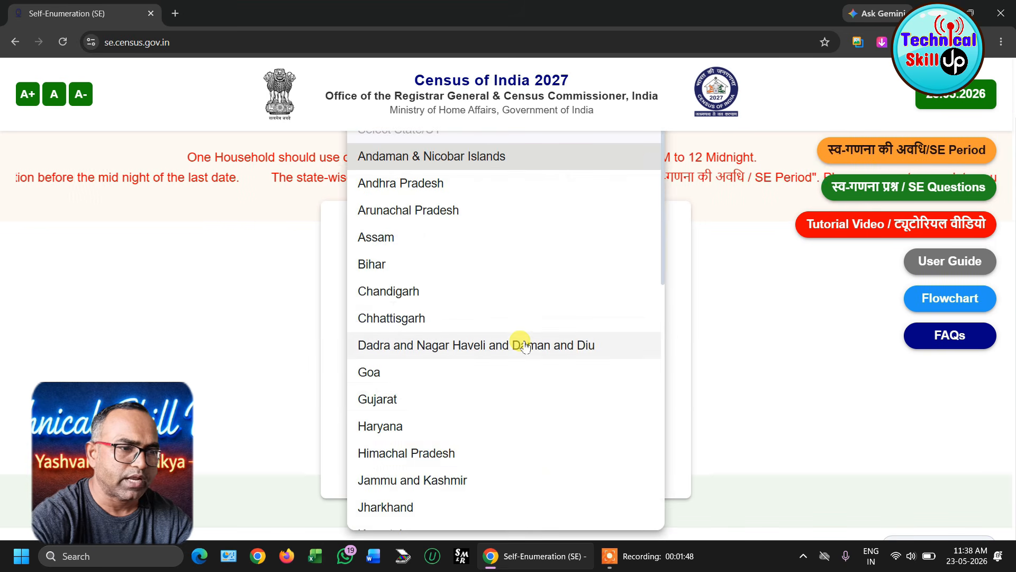
pyautogui.scroll(-2, 525, 345)
pyautogui.click(387, 309)
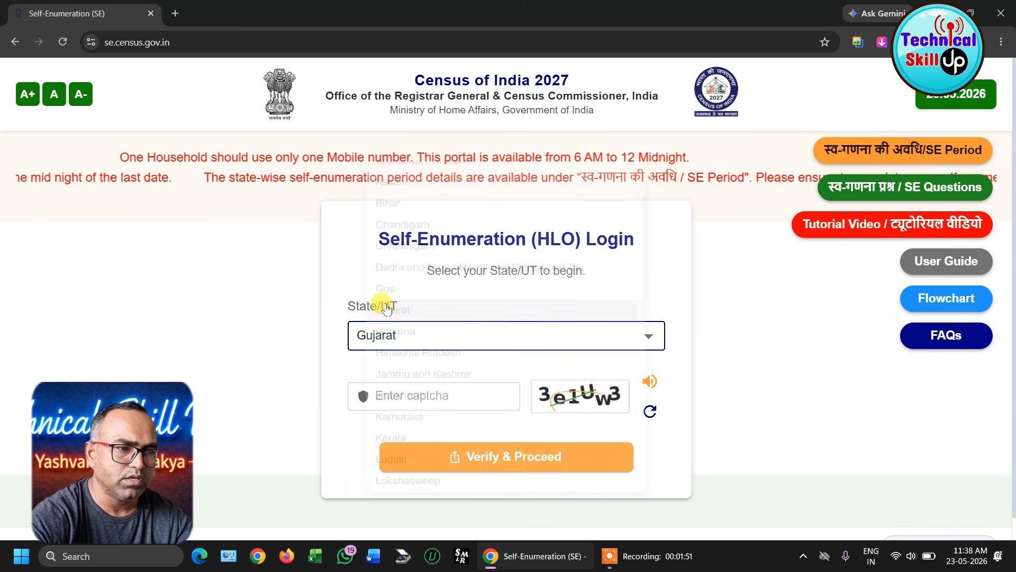
pyautogui.click(464, 396)
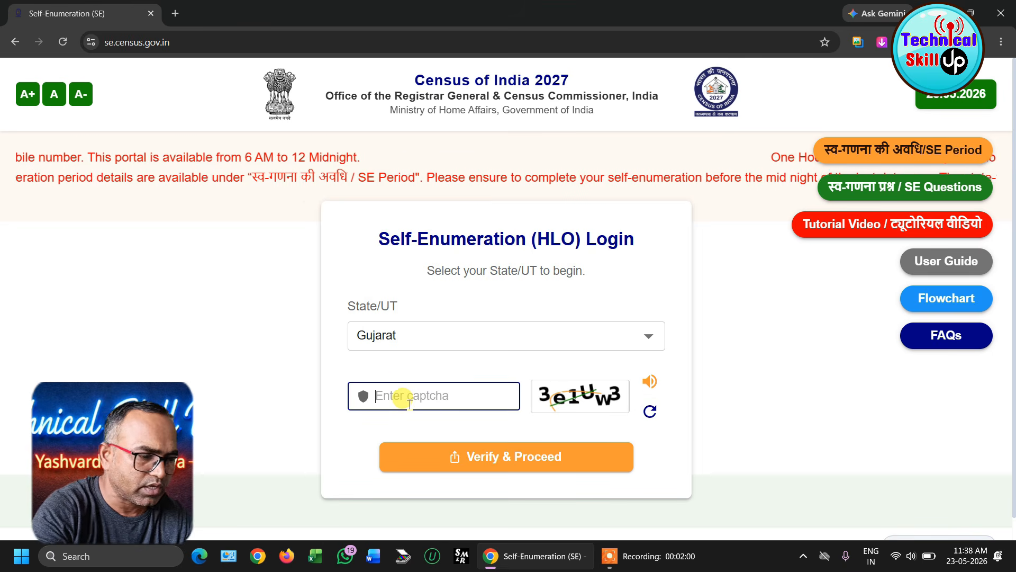
pyautogui.write('3e1Uw3')
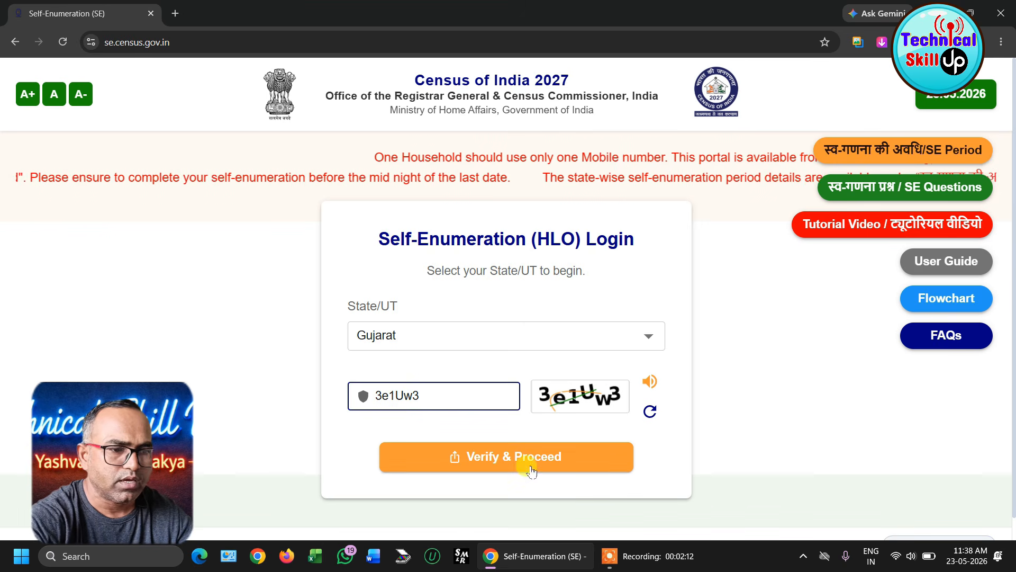
pyautogui.click(511, 464)
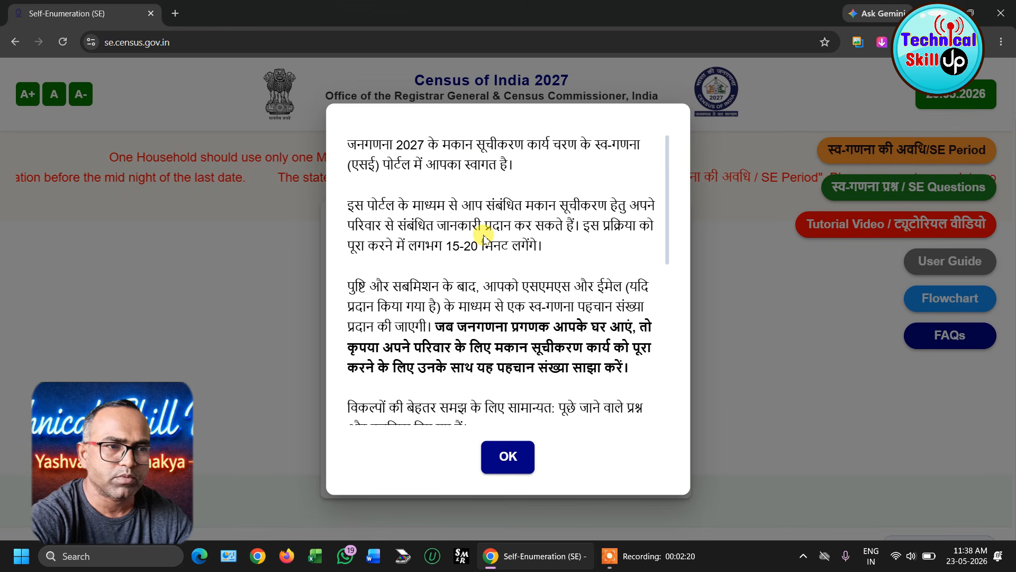
# Step: Read through the portal's Hindi and English welcome notice and acknowledge it
pyautogui.scroll(-3, 484, 237)
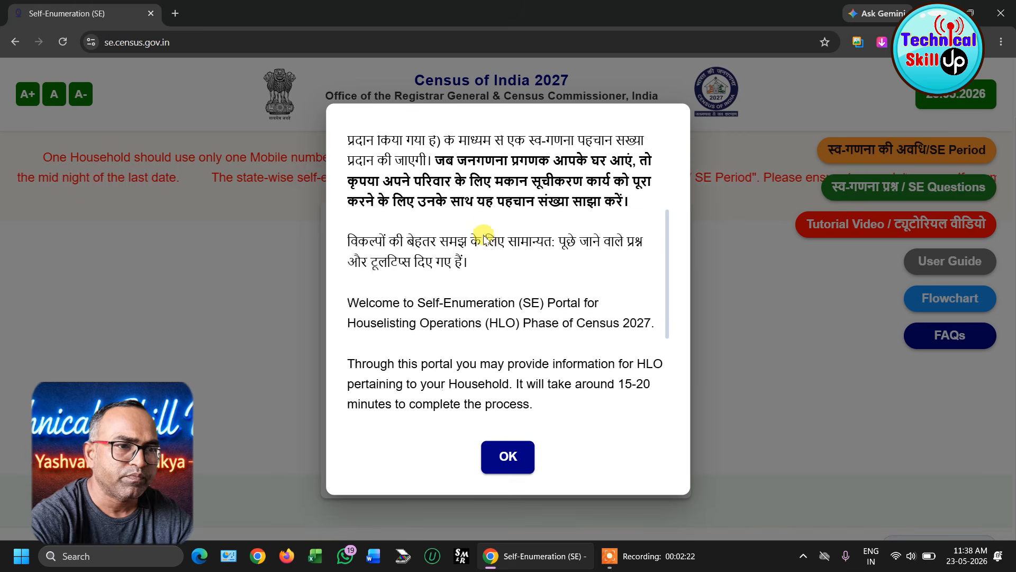
pyautogui.scroll(-1, 479, 233)
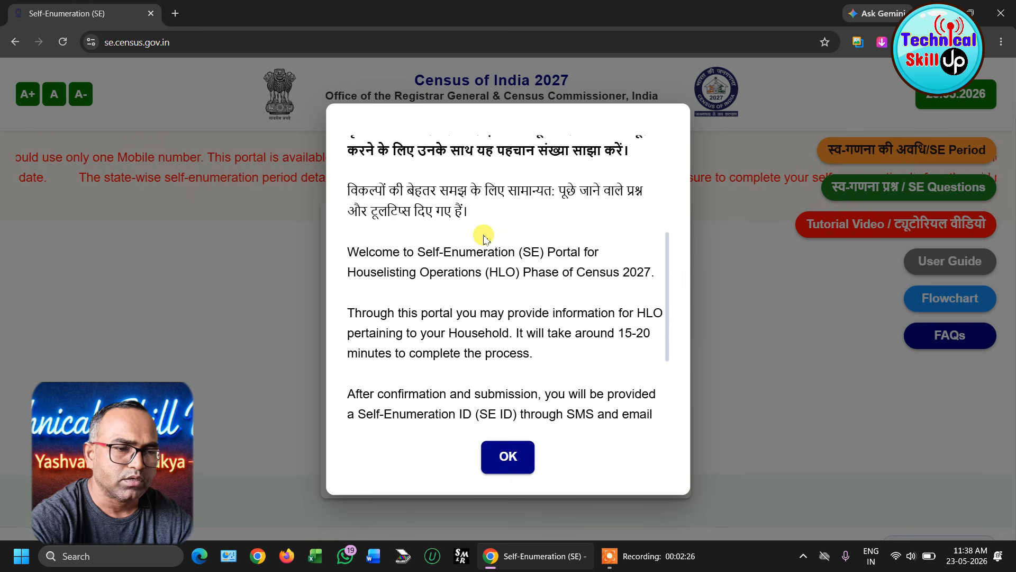
pyautogui.scroll(-2, 484, 238)
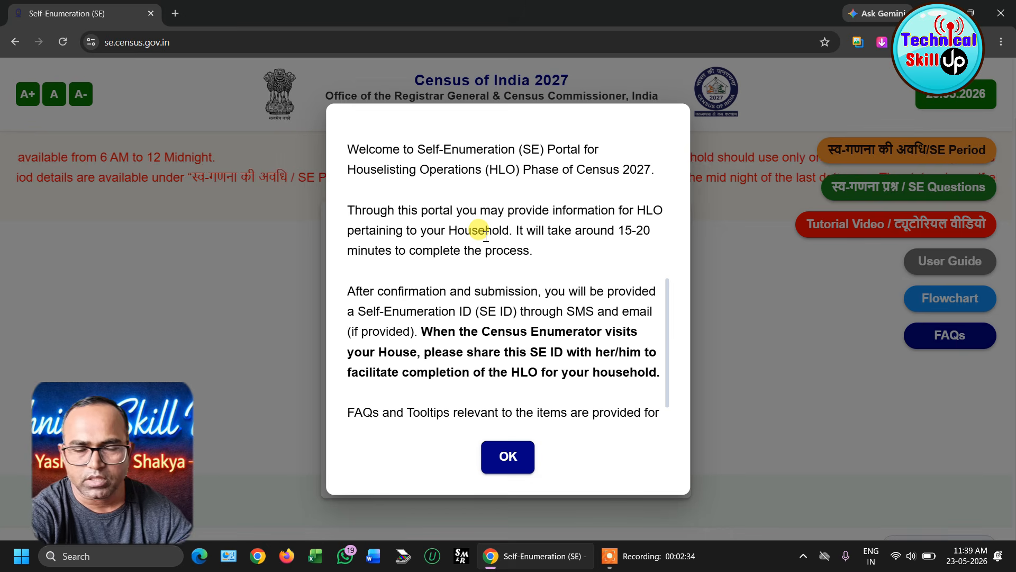
pyautogui.click(504, 454)
# Step: Check the explanation of who counts as head of the household, dismiss the naming notice, and enter the head's name
pyautogui.scroll(-3, 503, 411)
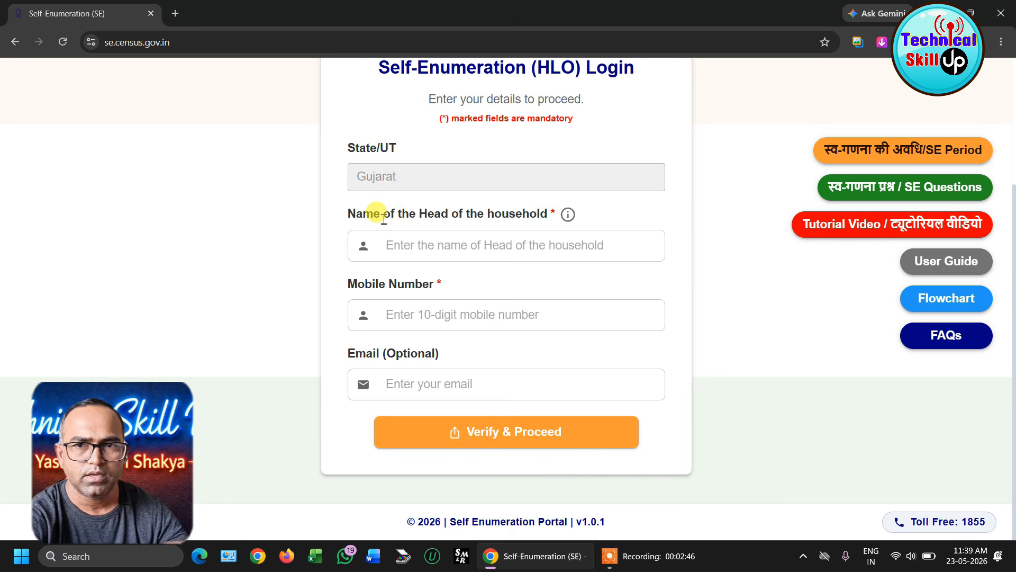
pyautogui.moveTo(569, 217)
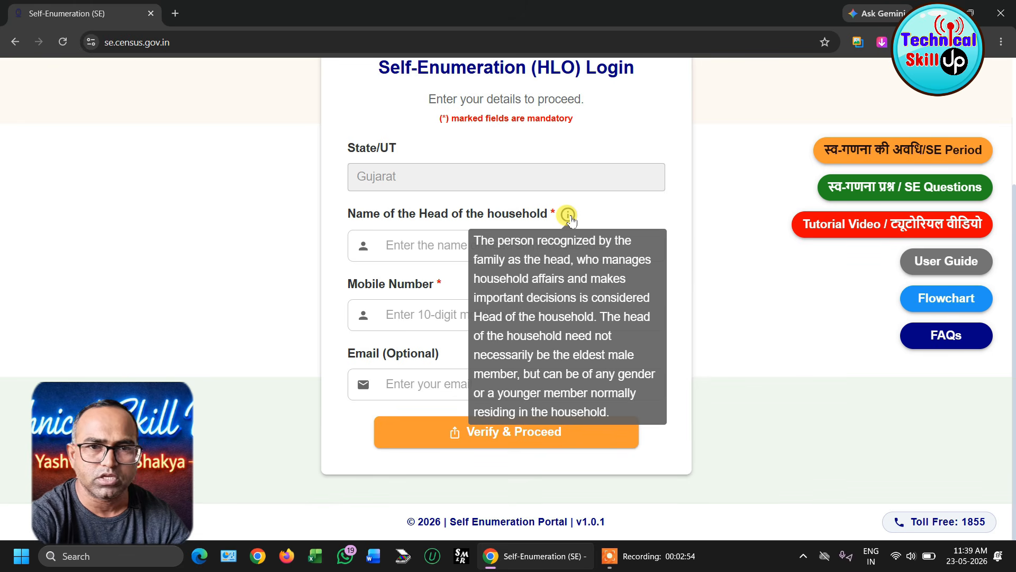
pyautogui.click(407, 243)
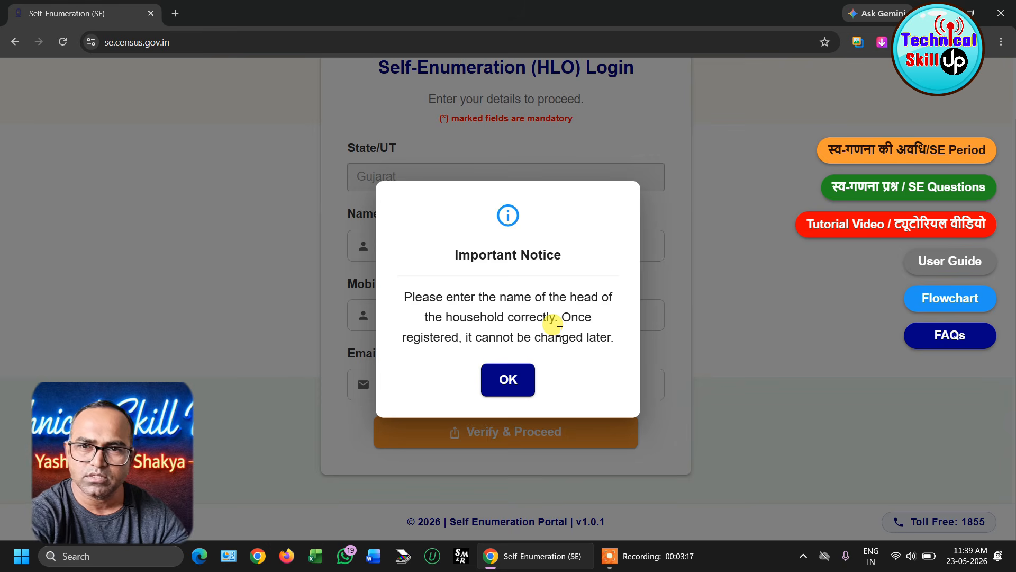
pyautogui.click(445, 246)
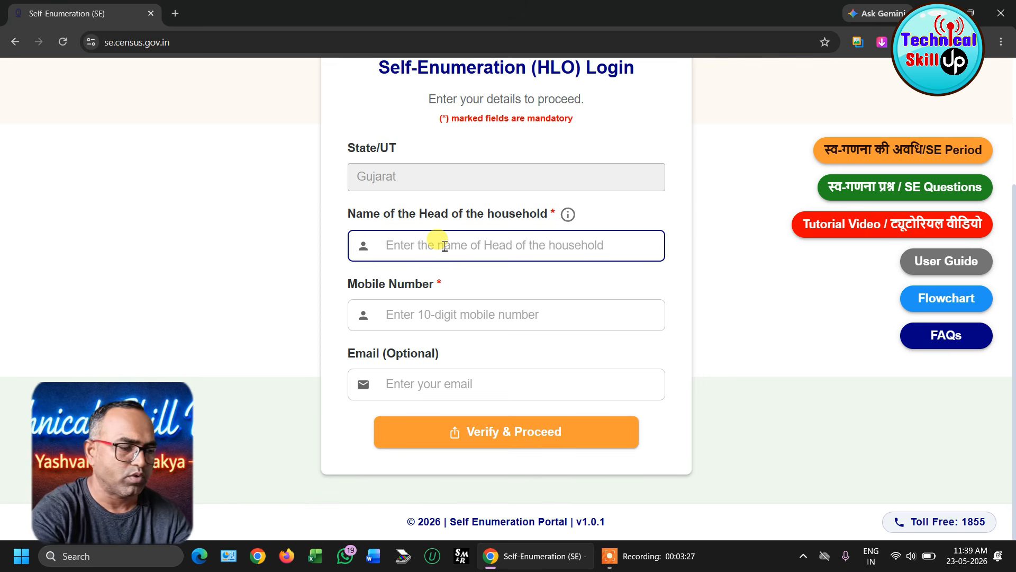
pyautogui.write('YASHV')
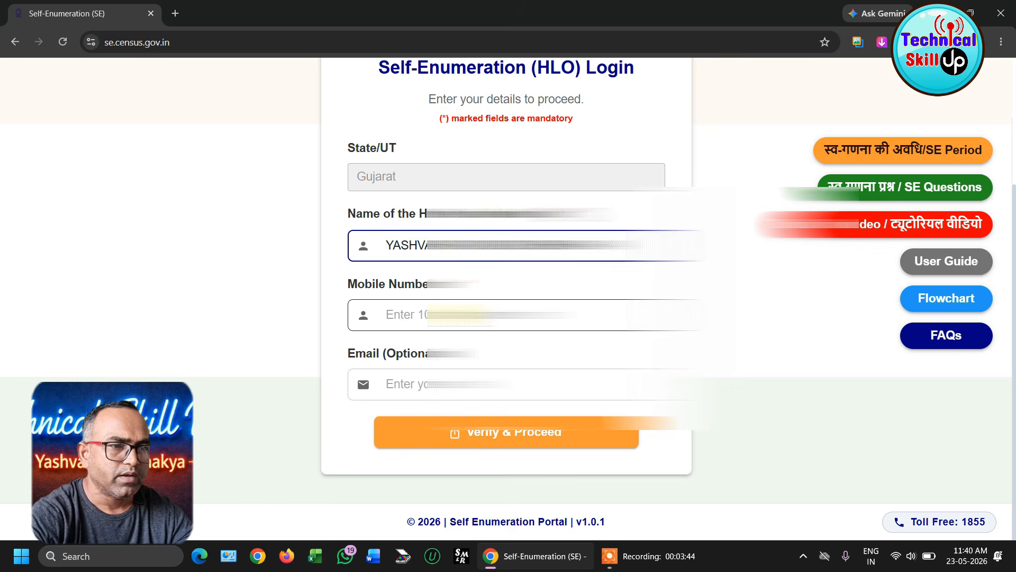
# Step: Fill in the mobile number and optional email address, and submit the login details to request the OTP
pyautogui.click(456, 314)
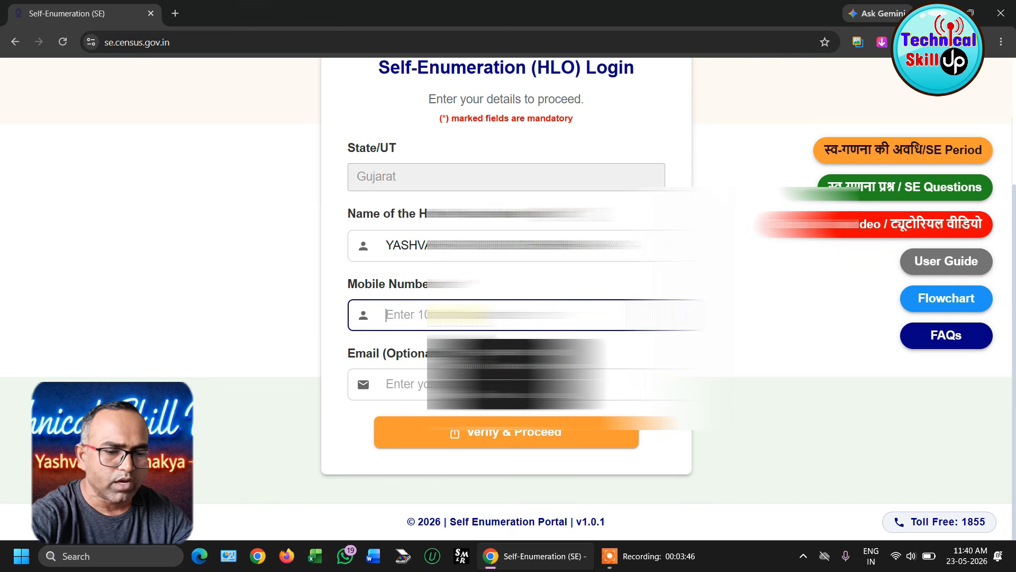
pyautogui.write('909958')
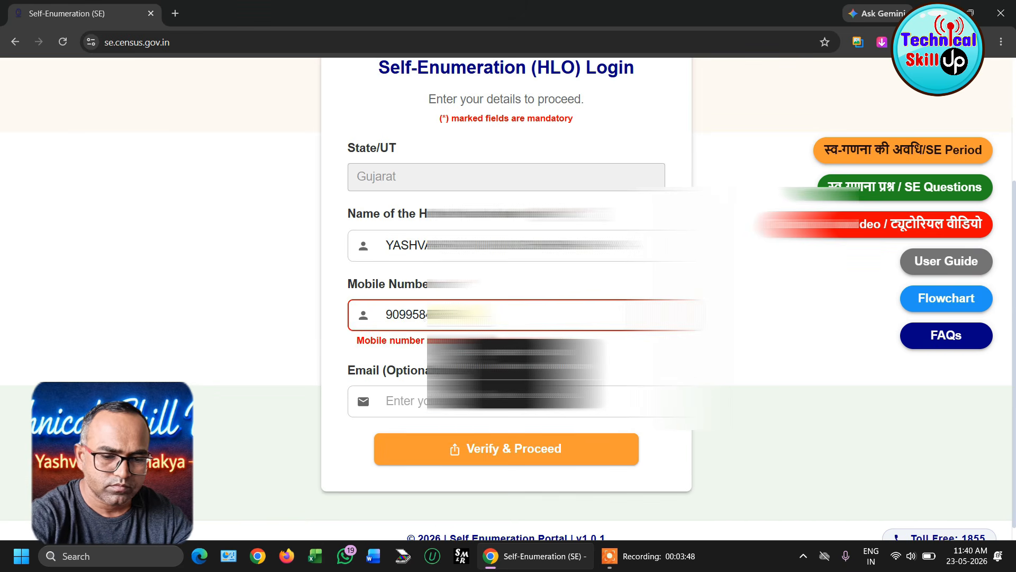
pyautogui.write('4?')
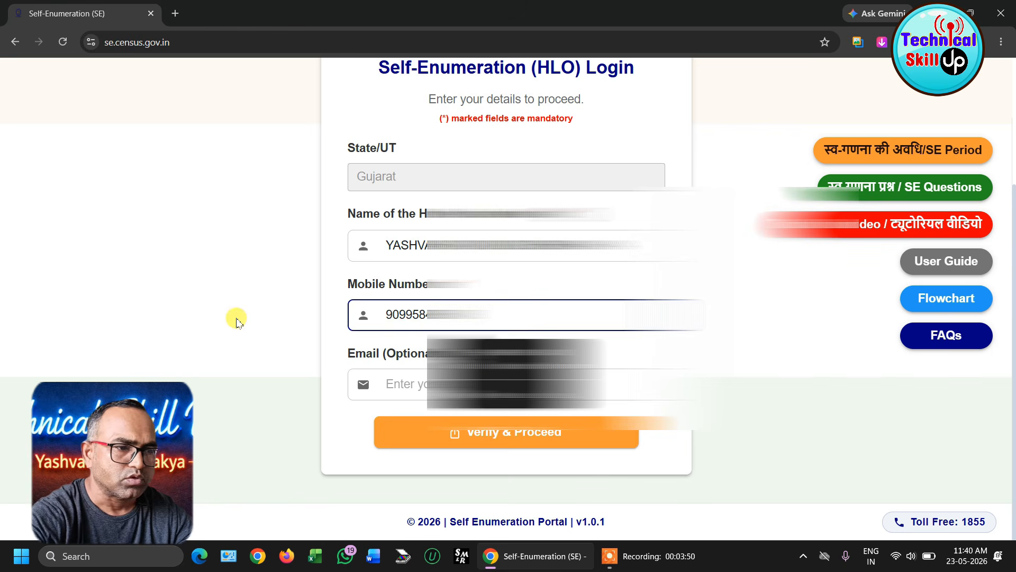
pyautogui.click(393, 387)
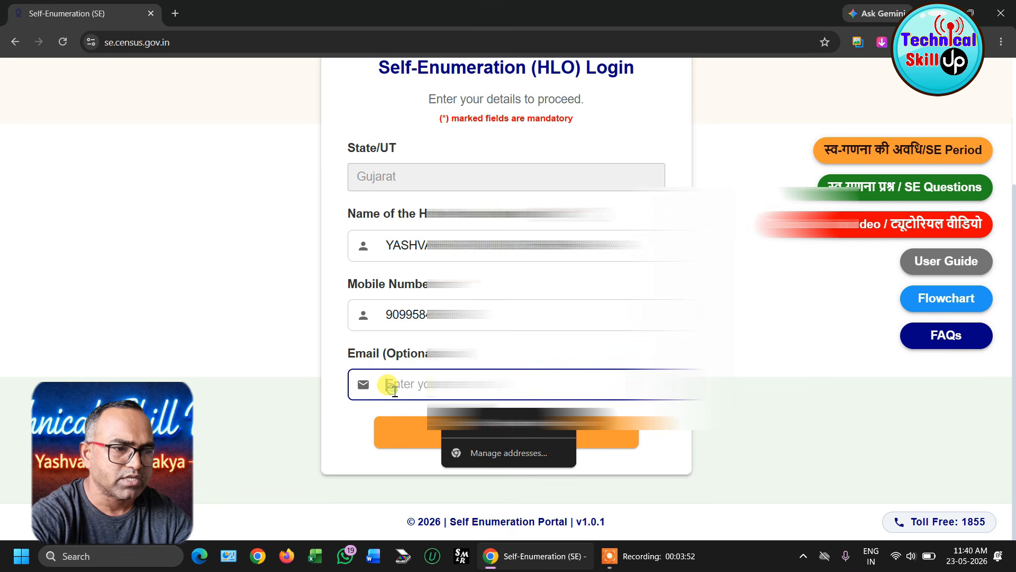
pyautogui.press('Down')
pyautogui.press('Return')
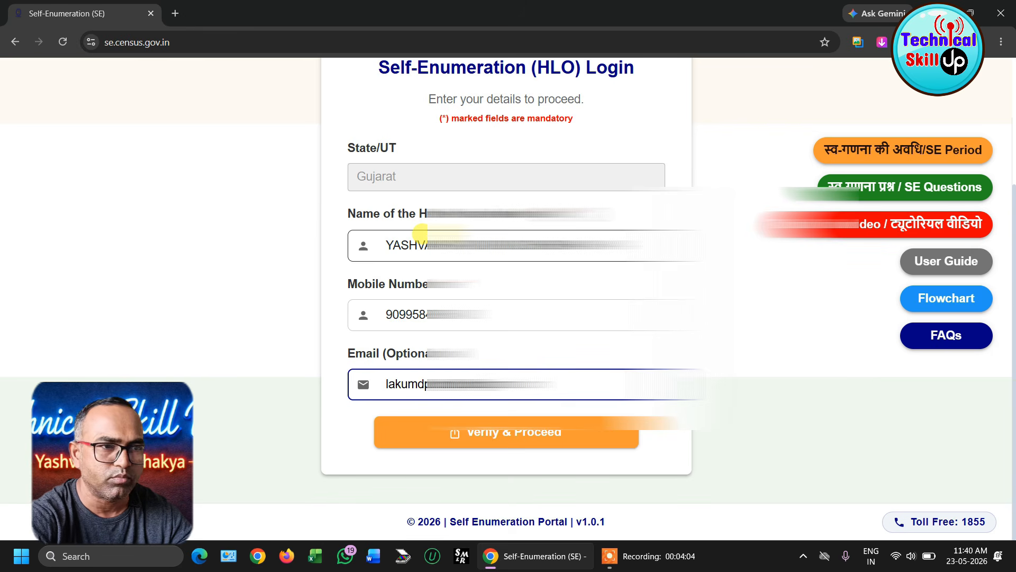
pyautogui.click(508, 434)
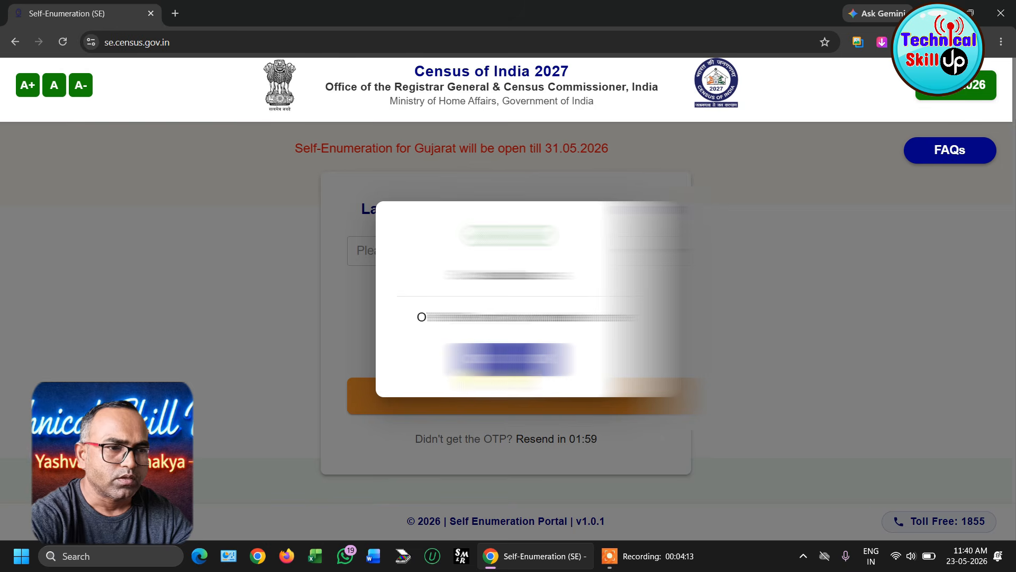
pyautogui.click(508, 359)
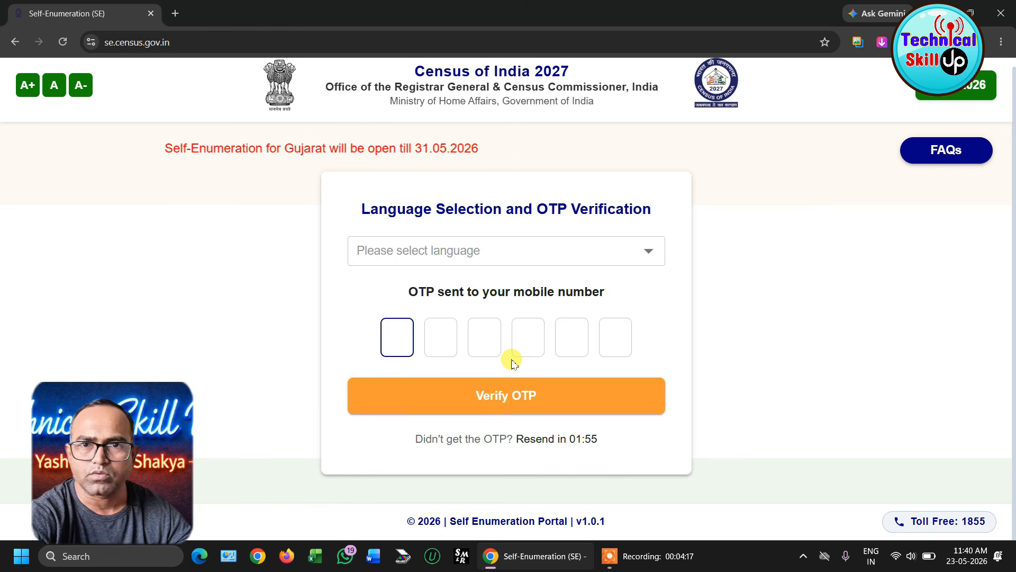
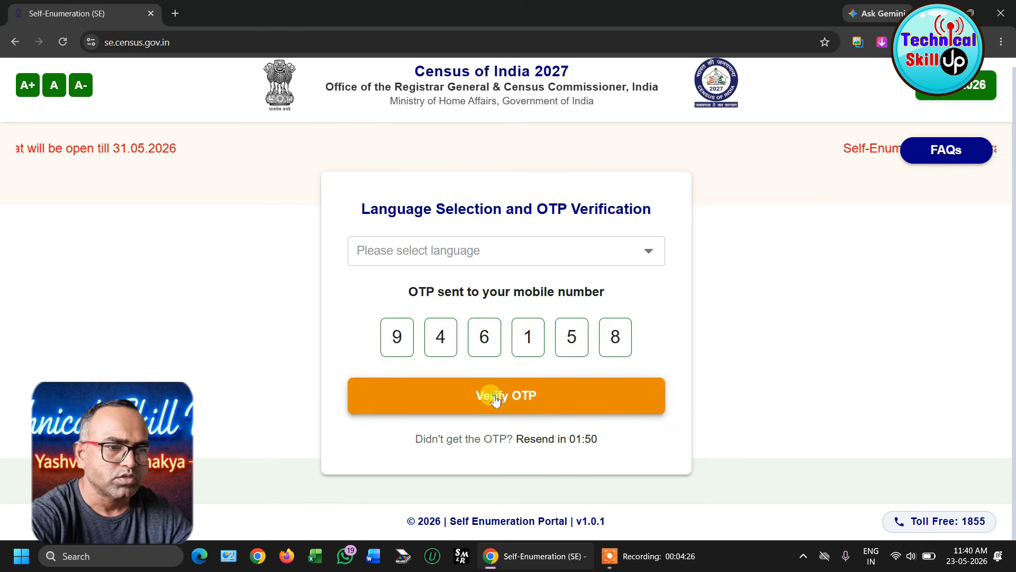
# Step: Enter the OTP received on the mobile number, select Gujarati as the language, and verify the OTP
pyautogui.click(495, 397)
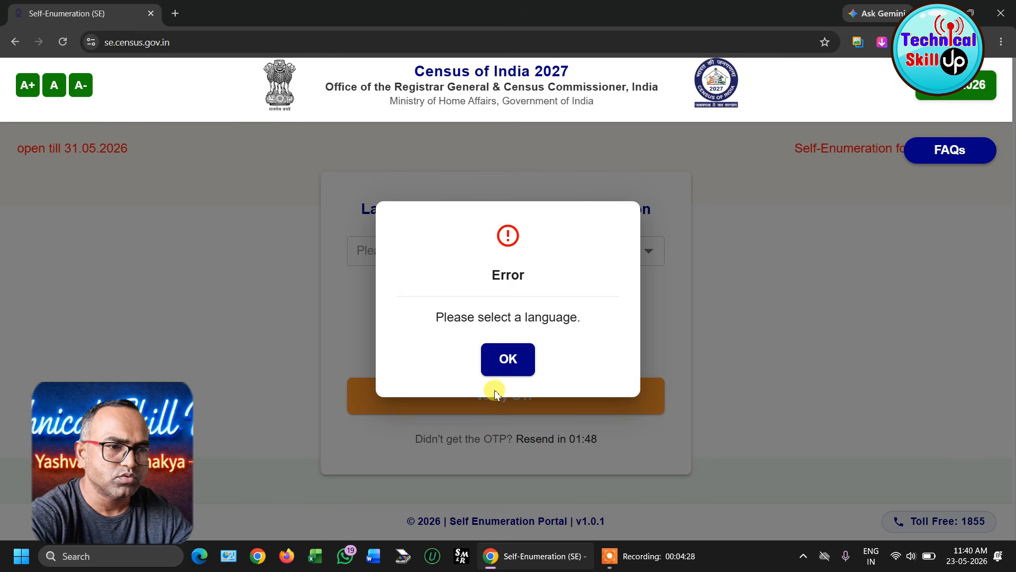
pyautogui.click(507, 364)
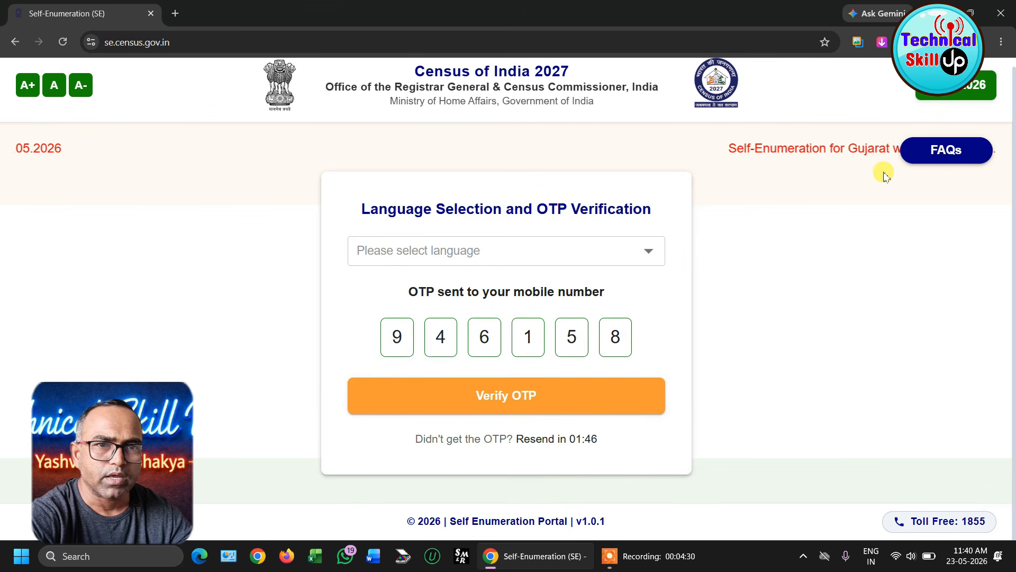
pyautogui.click(612, 250)
pyautogui.click(380, 237)
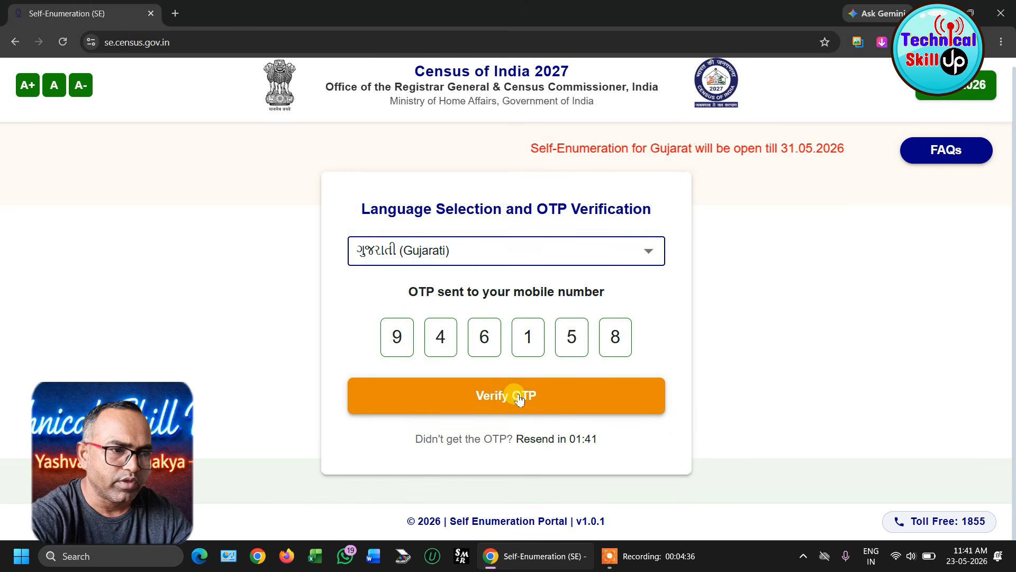
pyautogui.click(518, 397)
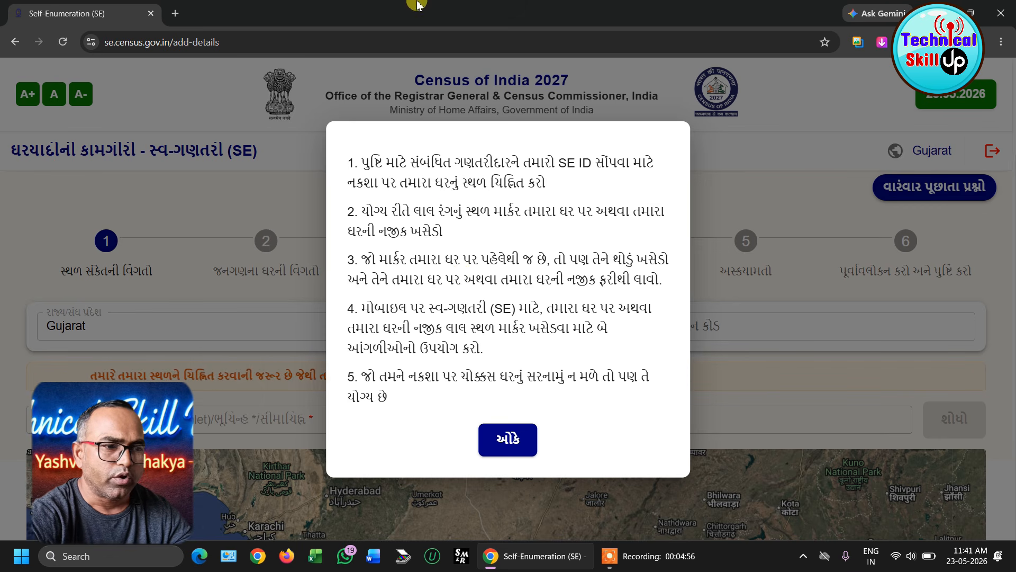
# Step: Acknowledge the map marker instructions, select Anand as the district, and enter the area's postal PIN code
pyautogui.click(500, 443)
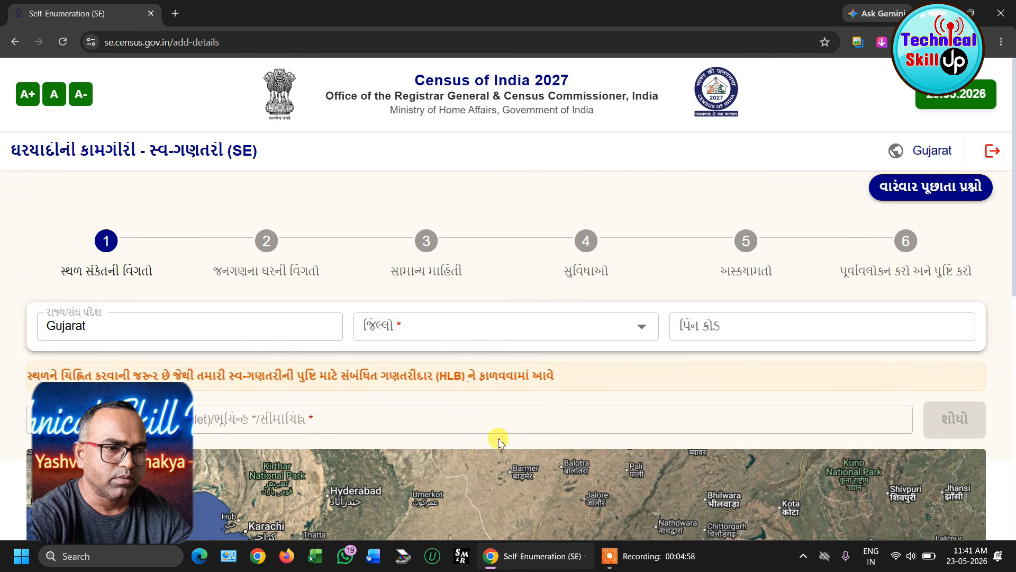
pyautogui.scroll(-2, 500, 443)
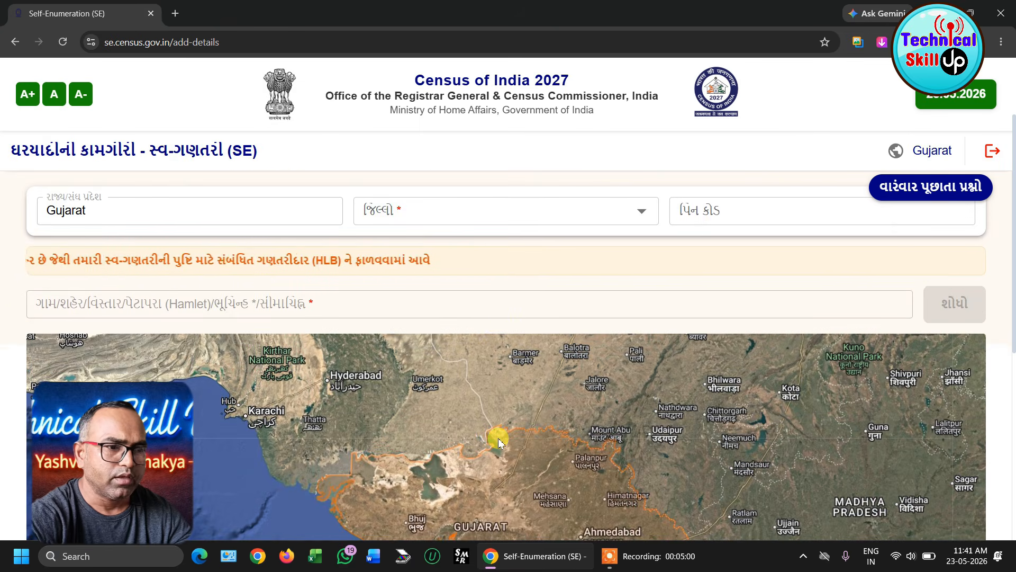
pyautogui.scroll(1, 500, 444)
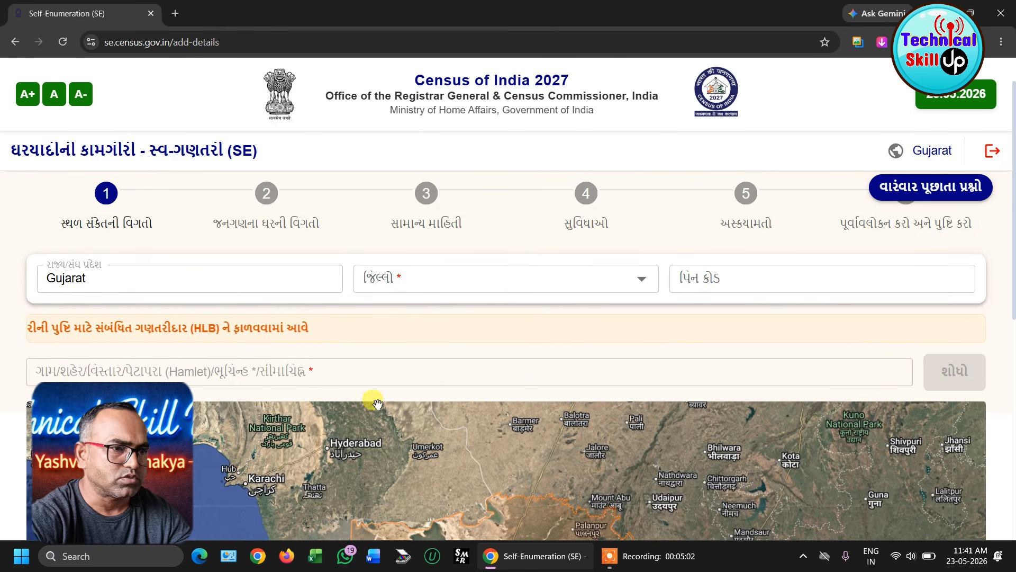
pyautogui.click(440, 288)
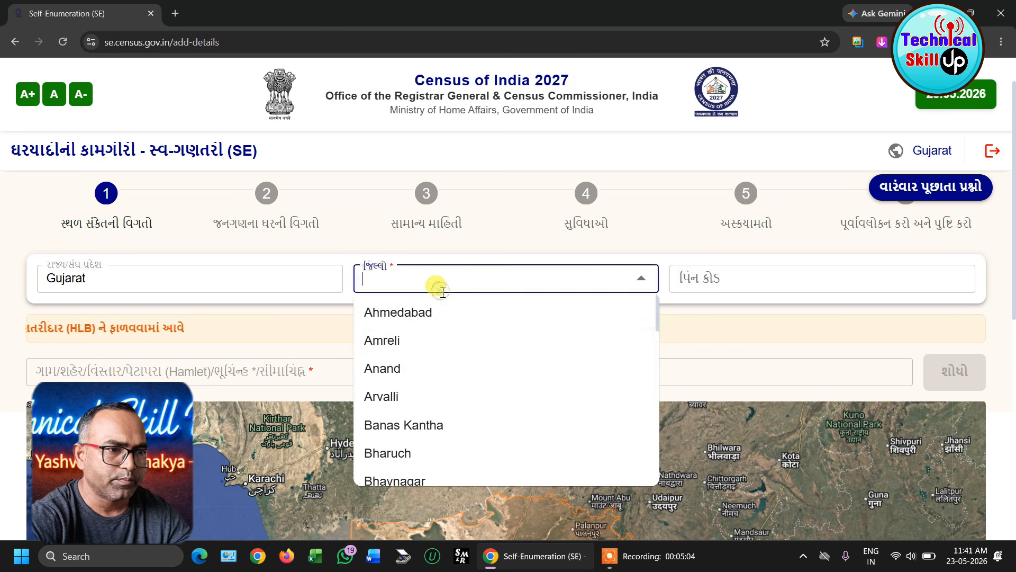
pyautogui.click(390, 366)
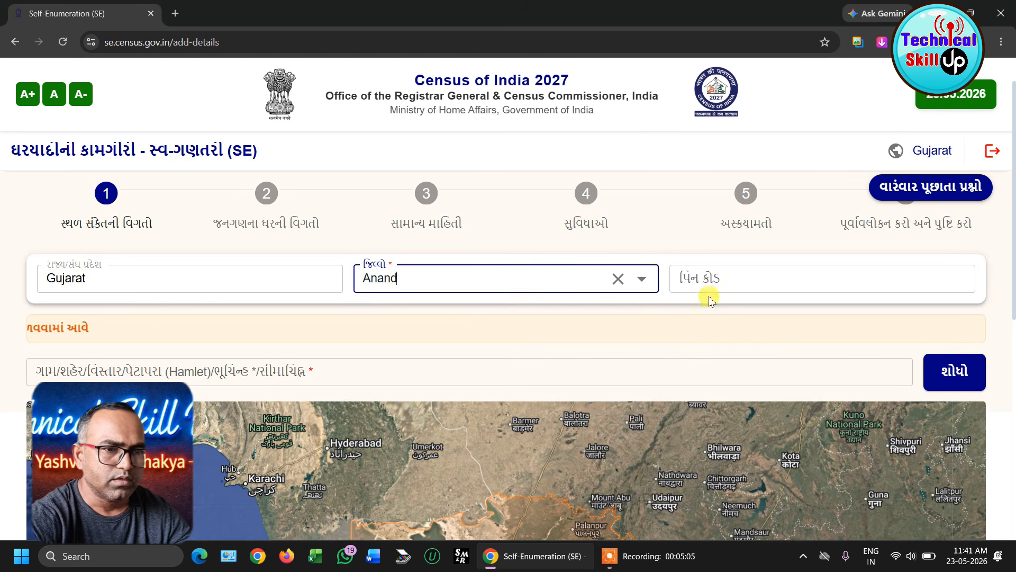
pyautogui.click(690, 276)
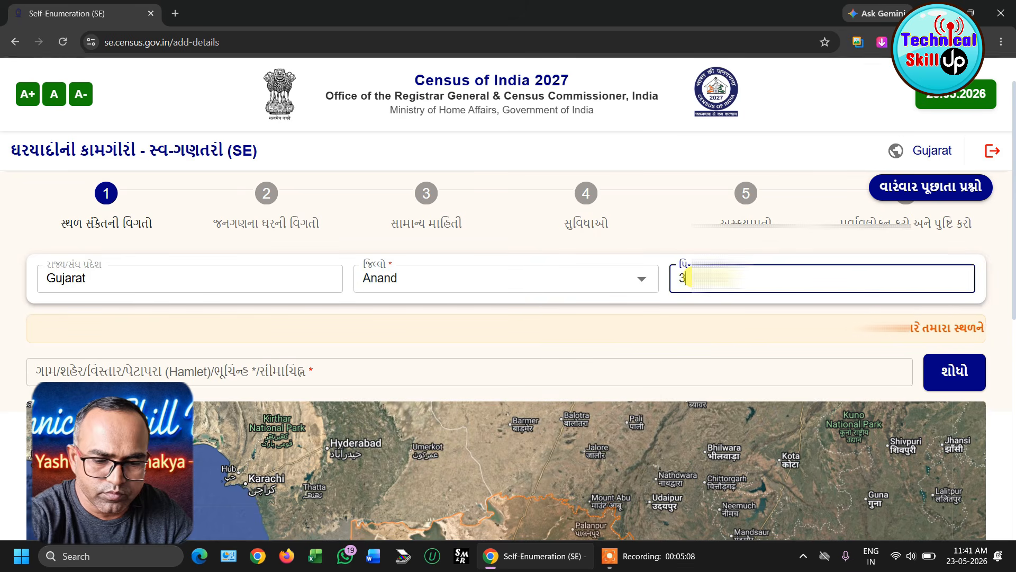
pyautogui.write('38')
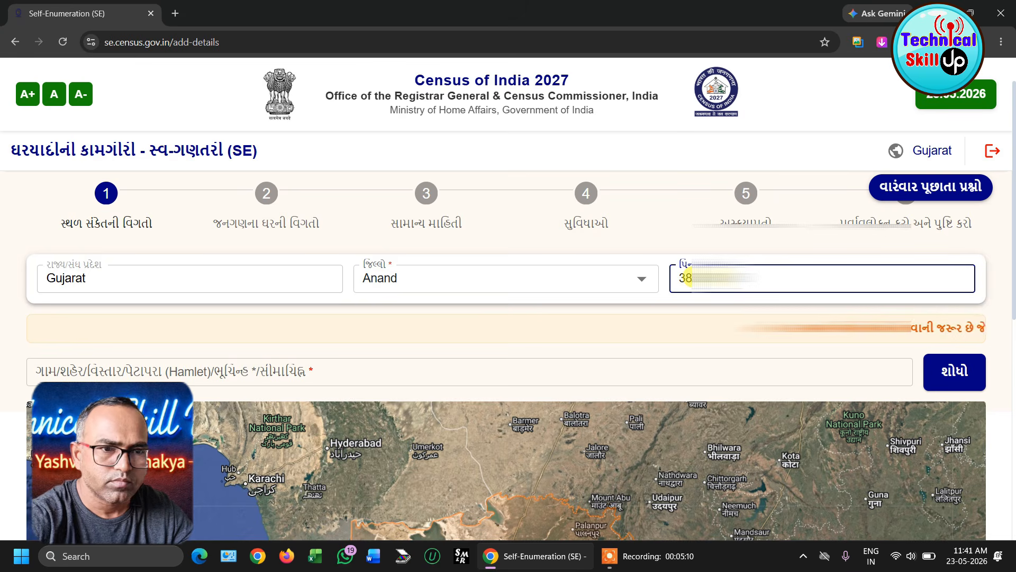
# Step: Search the map for the household's village or locality and acknowledge the instruction about placing the marker
pyautogui.scroll(-2, 700, 284)
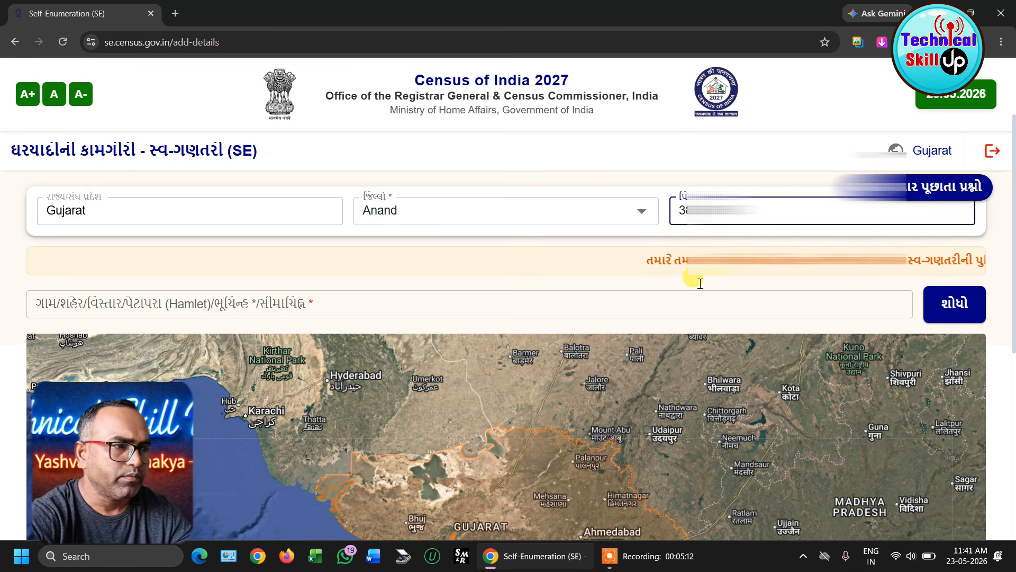
pyautogui.scroll(-1, 698, 282)
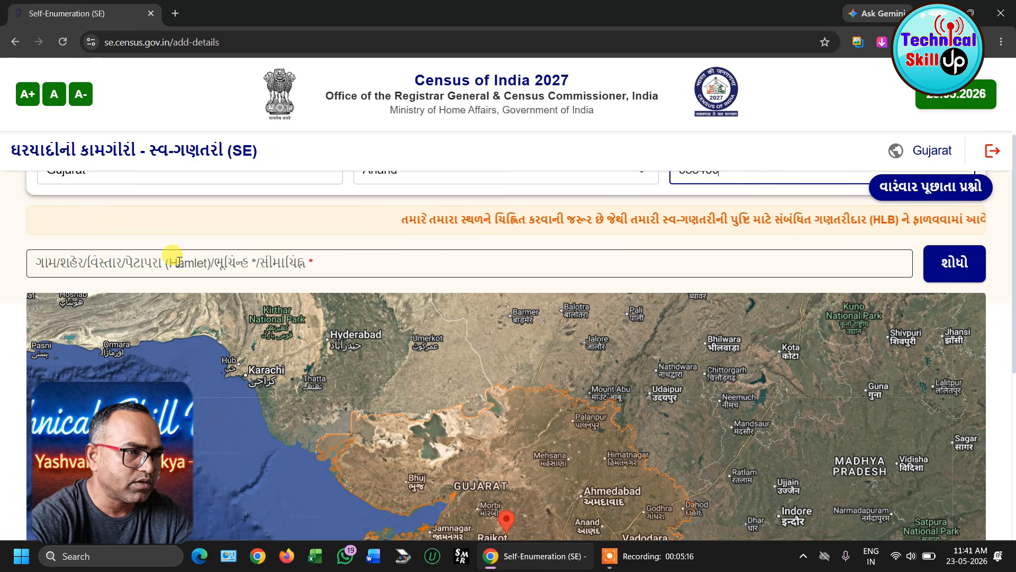
pyautogui.click(179, 261)
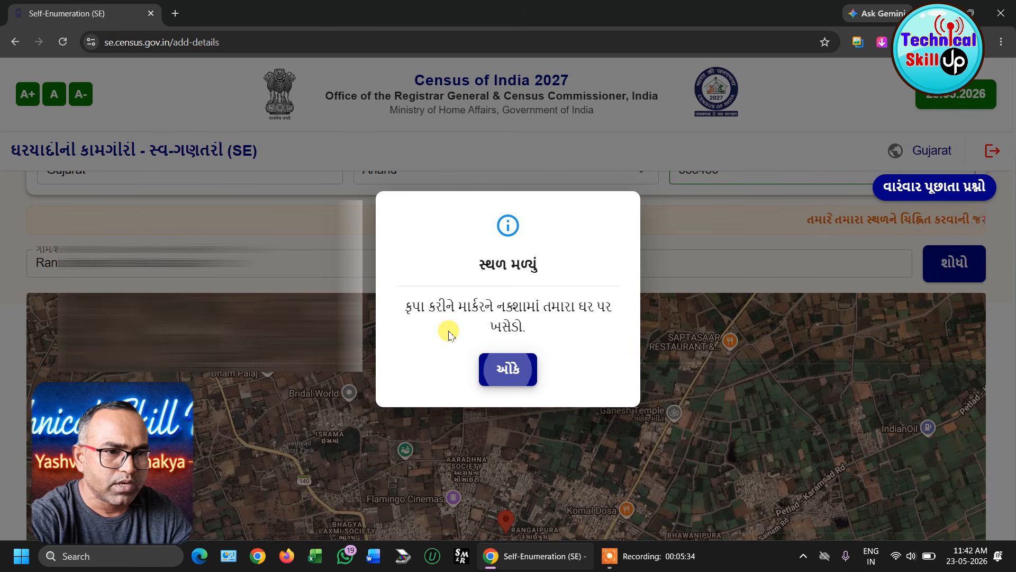
pyautogui.click(500, 369)
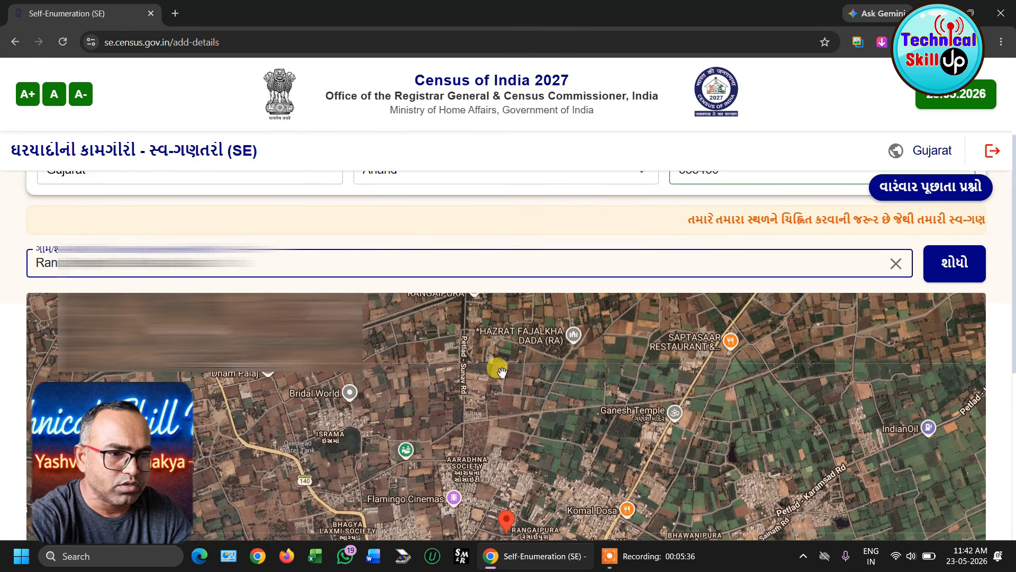
# Step: Place the map marker on the household's own house in the satellite view of the locality
pyautogui.scroll(-4, 501, 369)
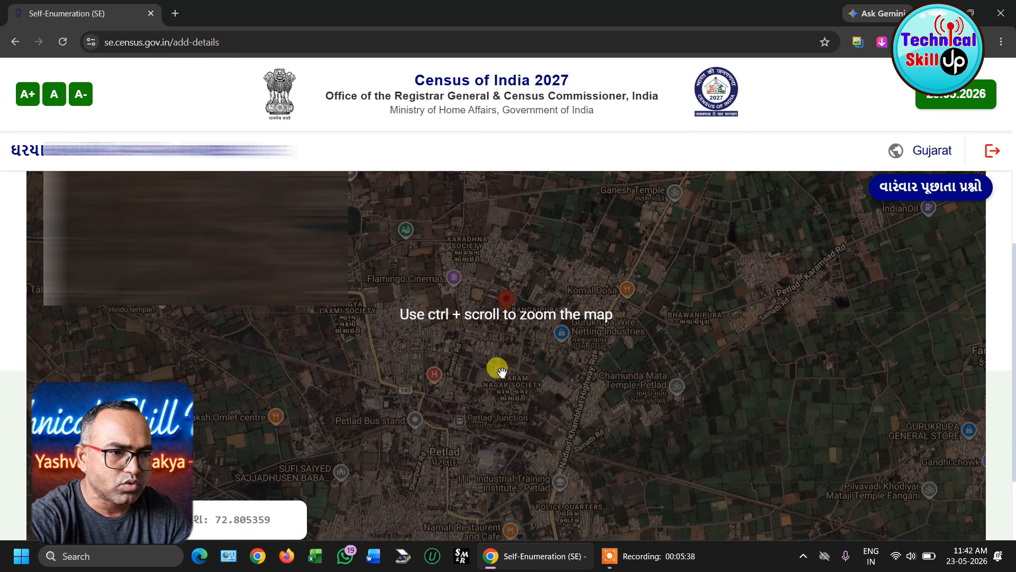
pyautogui.scroll(-1, 497, 367)
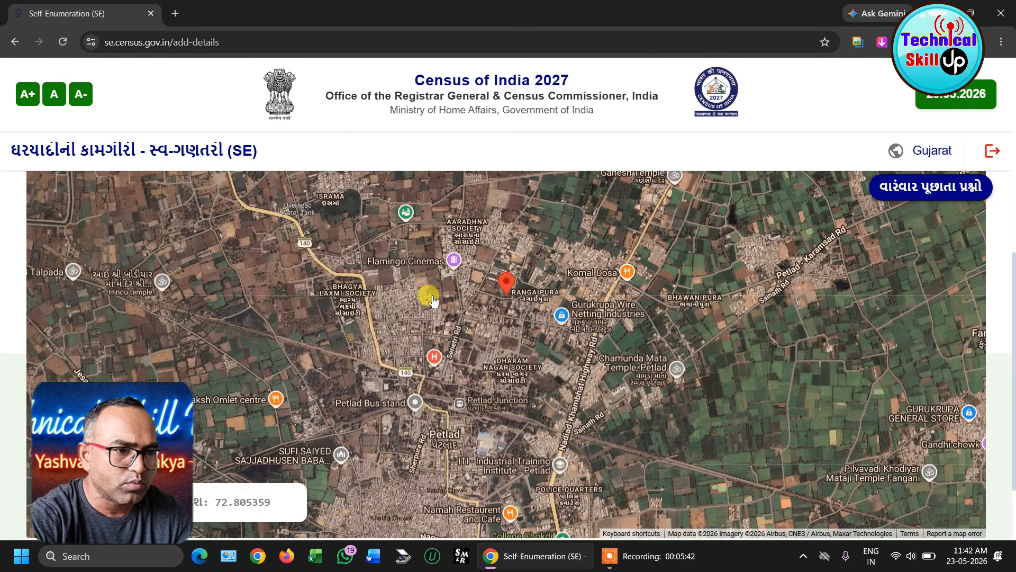
pyautogui.scroll(2, 433, 301)
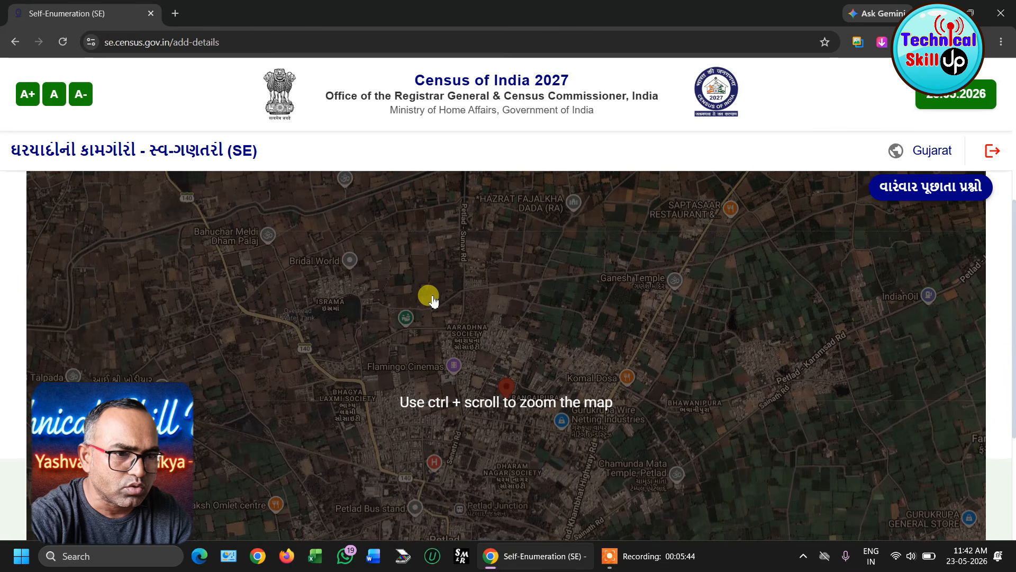
pyautogui.scroll(-2, 432, 301)
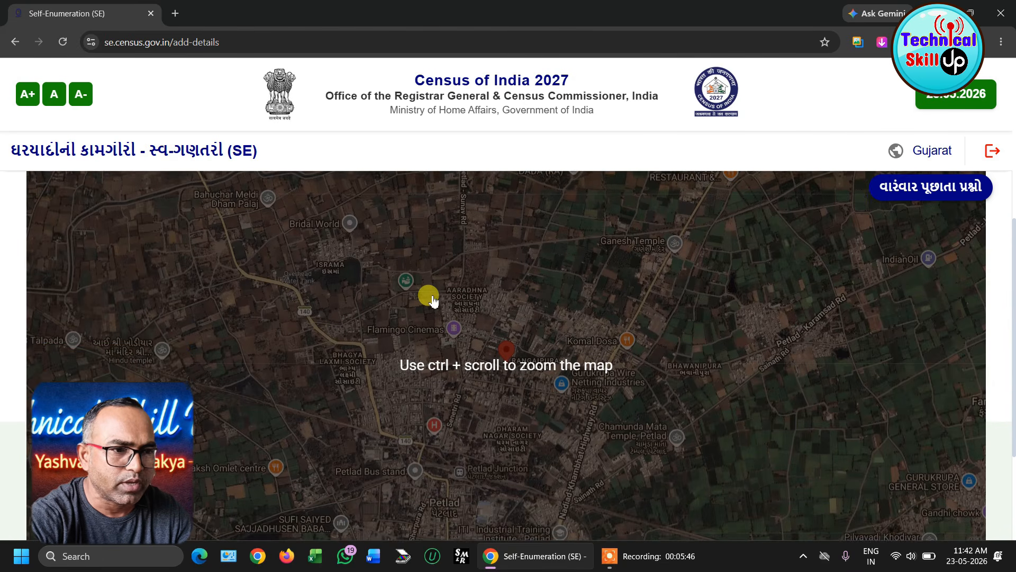
pyautogui.scroll(-1, 433, 300)
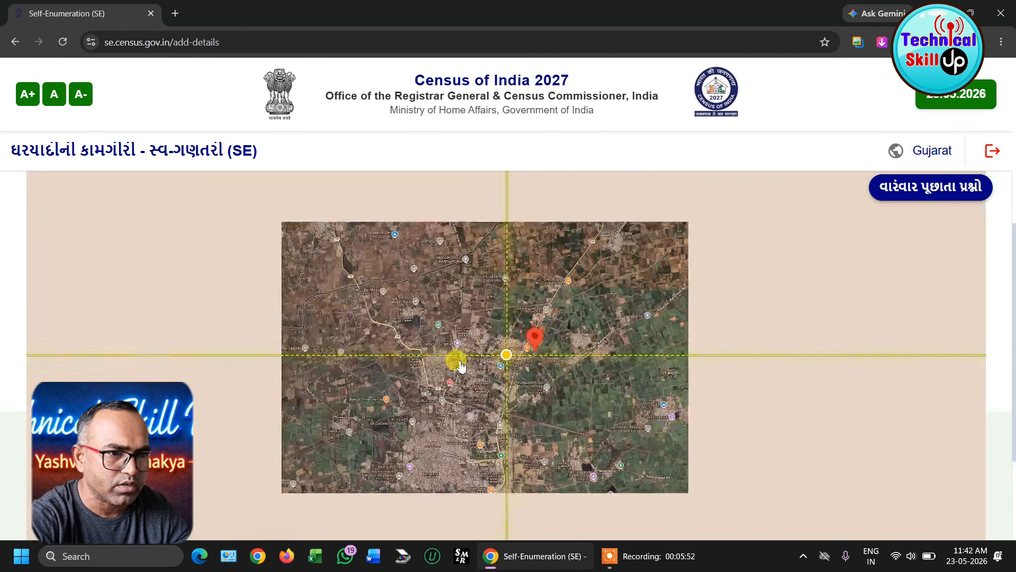
pyautogui.scroll(3, 462, 366)
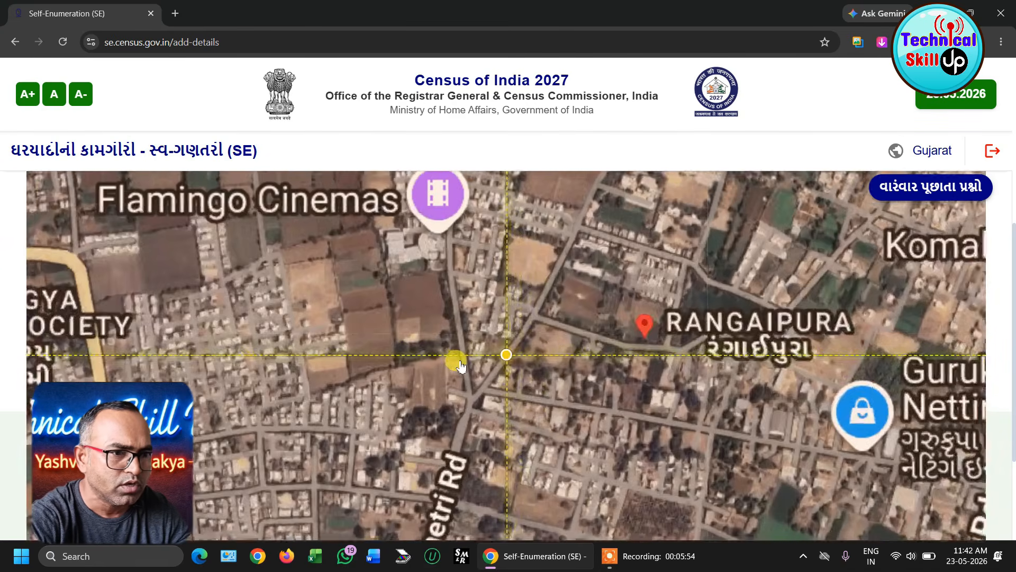
pyautogui.scroll(2, 461, 366)
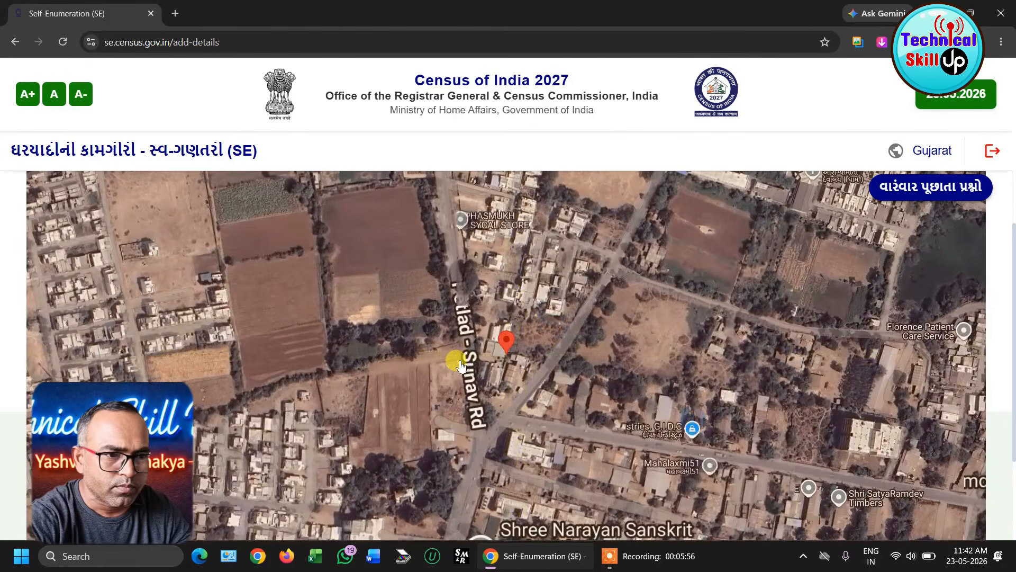
pyautogui.scroll(3, 461, 365)
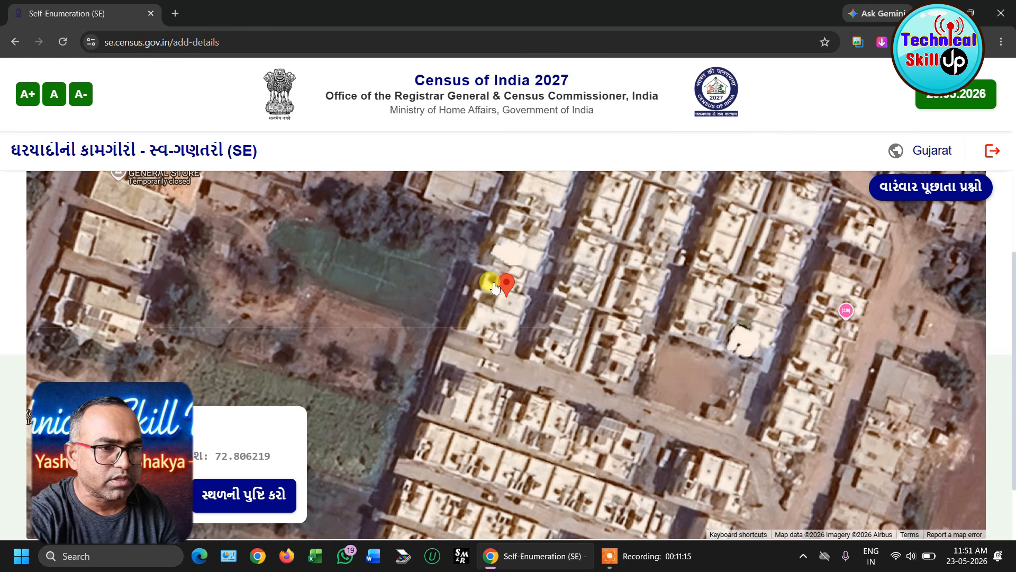
pyautogui.moveTo(506, 294)
pyautogui.mouseDown()
pyautogui.moveTo(516, 301)
pyautogui.moveTo(510, 289)
pyautogui.moveTo(482, 300)
pyautogui.moveTo(484, 320)
pyautogui.moveTo(545, 323)
pyautogui.moveTo(517, 329)
pyautogui.moveTo(504, 292)
pyautogui.moveTo(513, 291)
pyautogui.moveTo(492, 287)
pyautogui.moveTo(514, 299)
pyautogui.mouseUp()
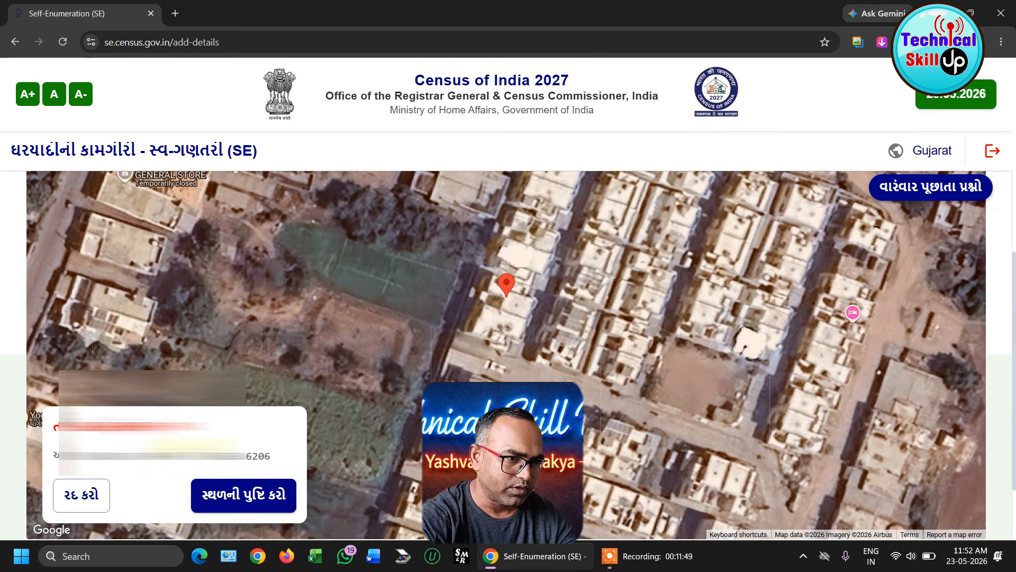
# Step: Confirm the marked house location, save the location details, and agree to continue to the census house details
pyautogui.click(250, 500)
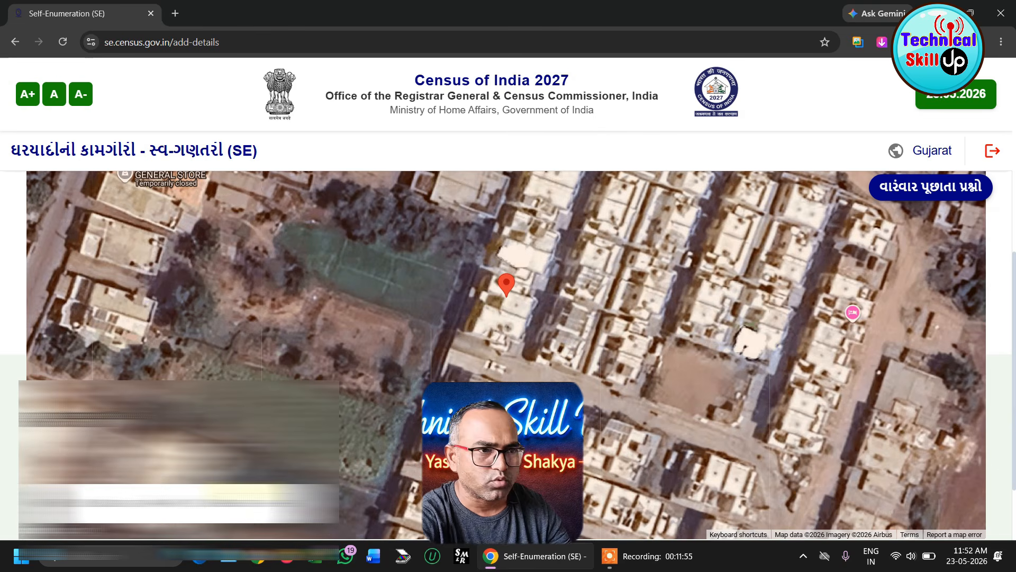
pyautogui.scroll(-2, 505, 302)
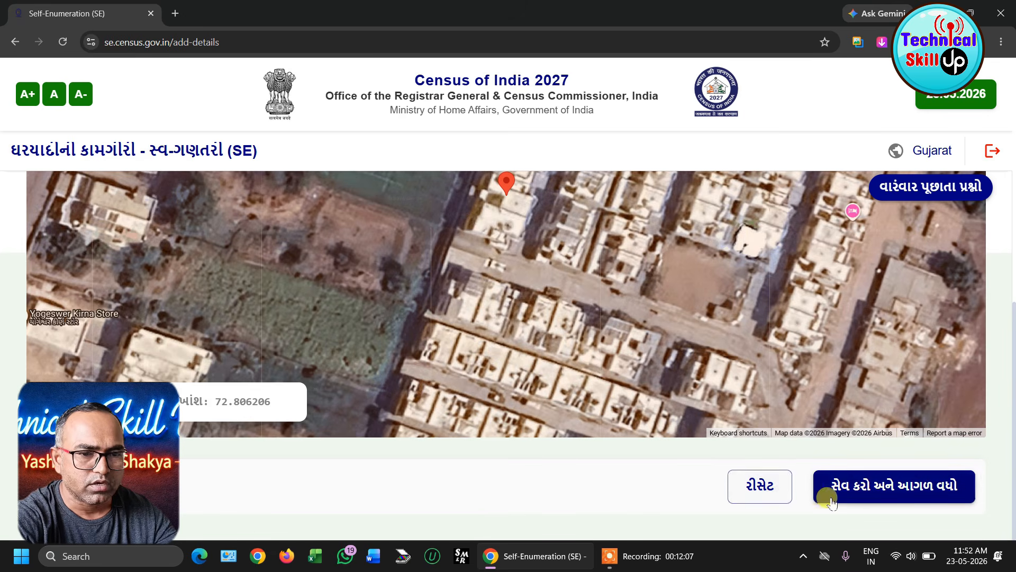
pyautogui.click(902, 489)
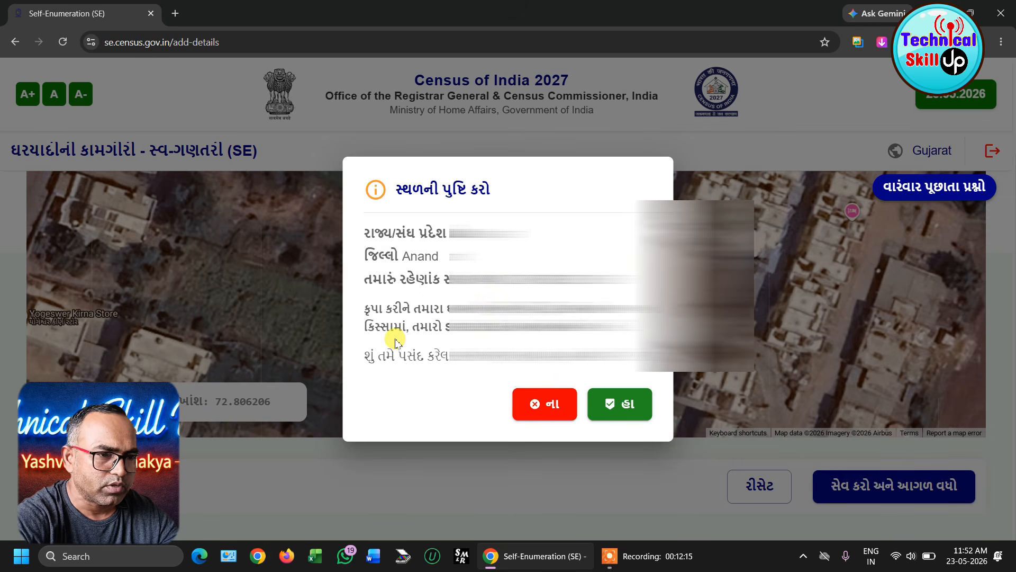
pyautogui.click(624, 406)
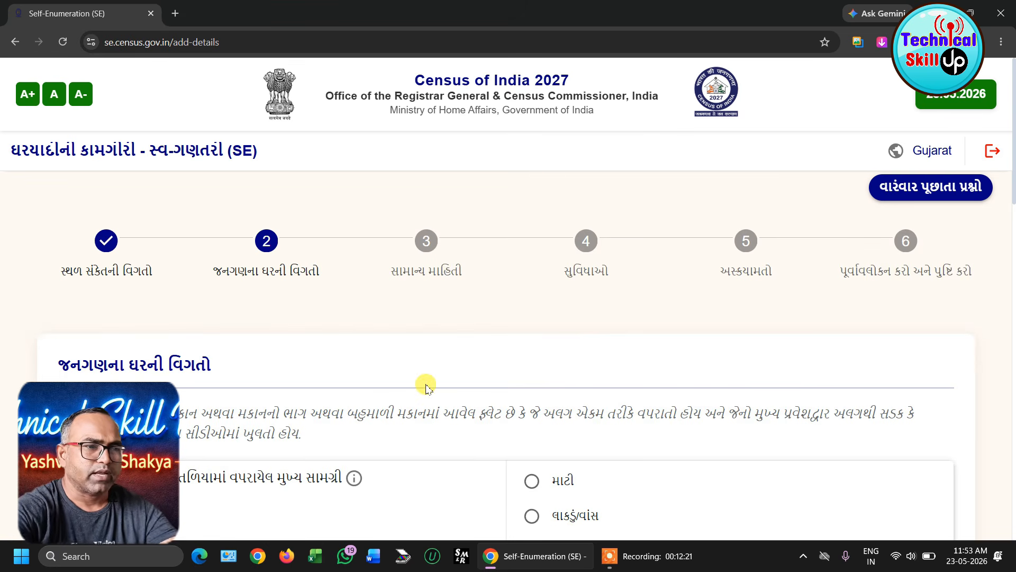
# Step: Choose મોઝેક/ફ્લોર ટાઈલ્સ (mosaic/floor tiles) as the main floor material of the census house
pyautogui.scroll(-3, 428, 388)
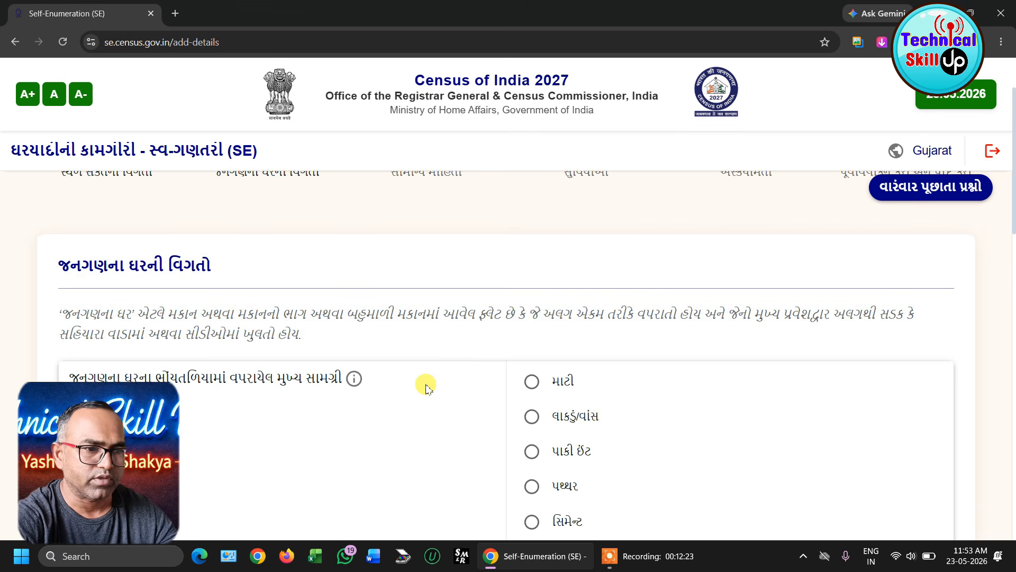
pyautogui.scroll(-2, 427, 388)
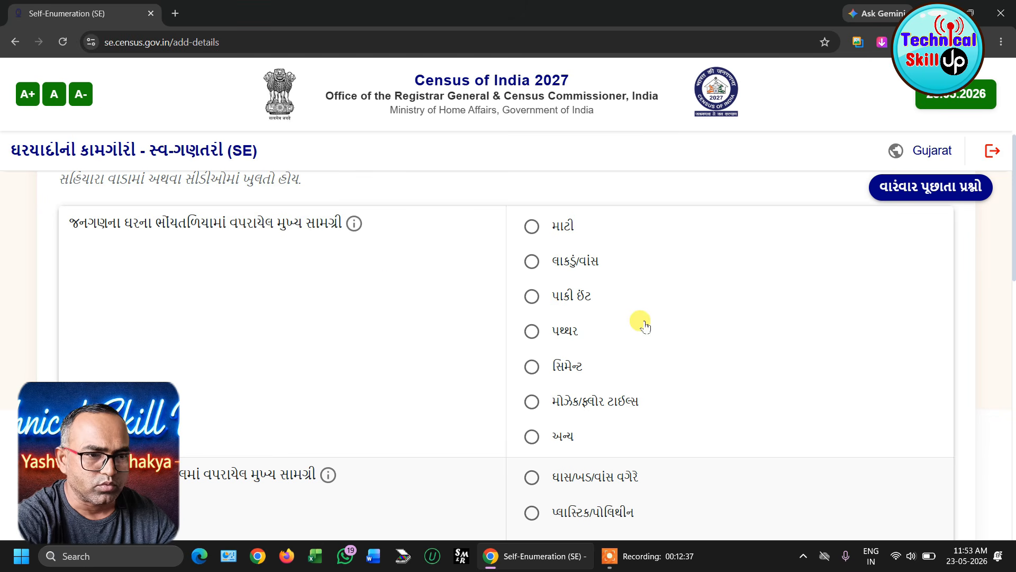
pyautogui.scroll(-1, 642, 324)
pyautogui.scroll(1, 642, 325)
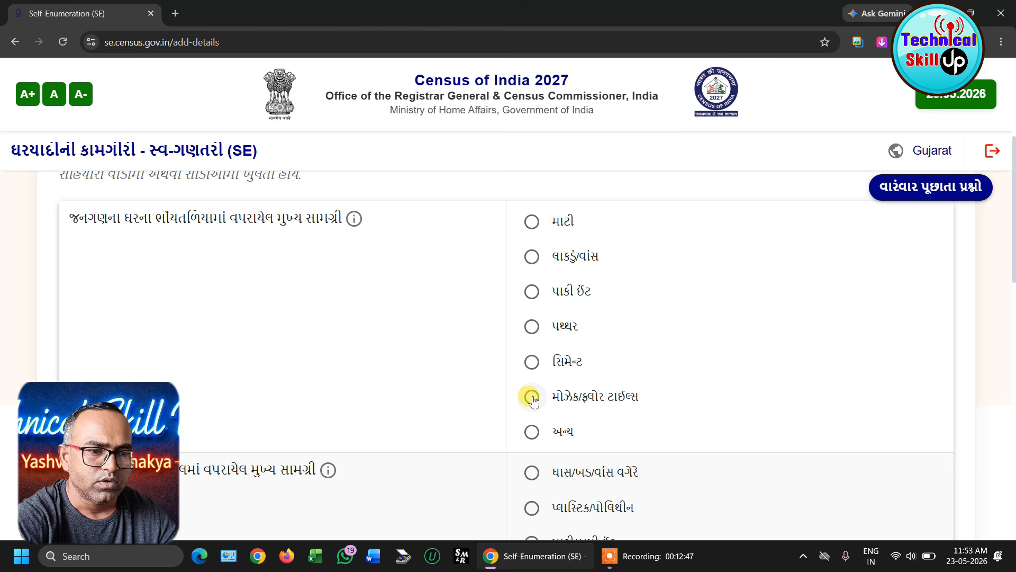
pyautogui.scroll(-3, 550, 365)
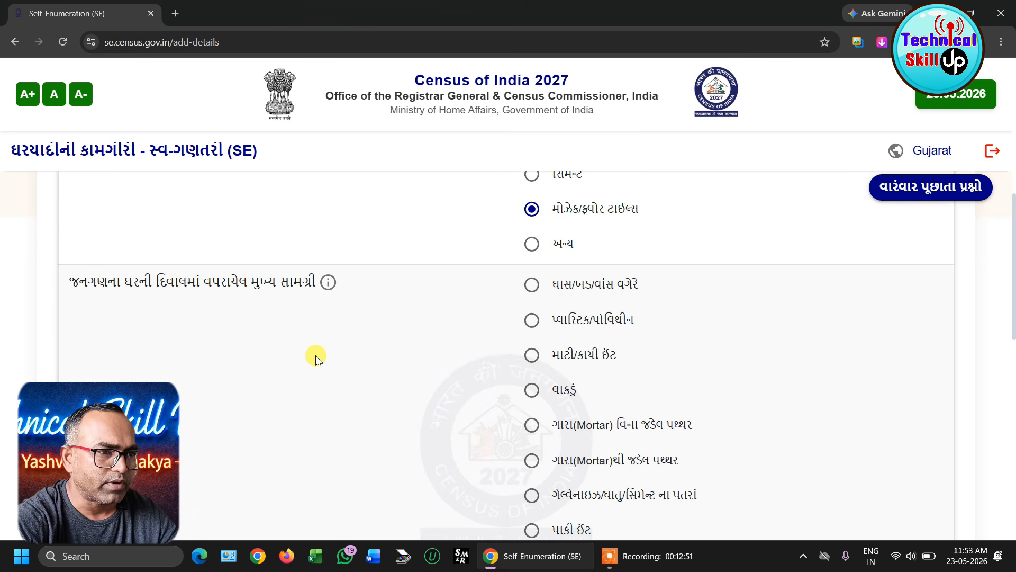
# Step: Choose પાકી ઈંટ (burnt brick) as the main wall material of the census house
pyautogui.scroll(-2, 316, 360)
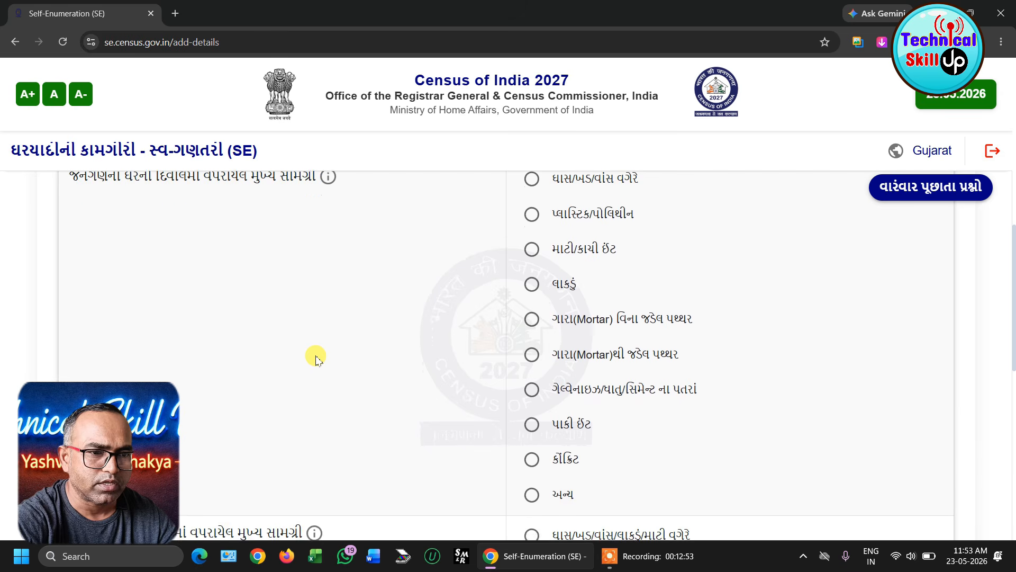
pyautogui.scroll(-1, 317, 360)
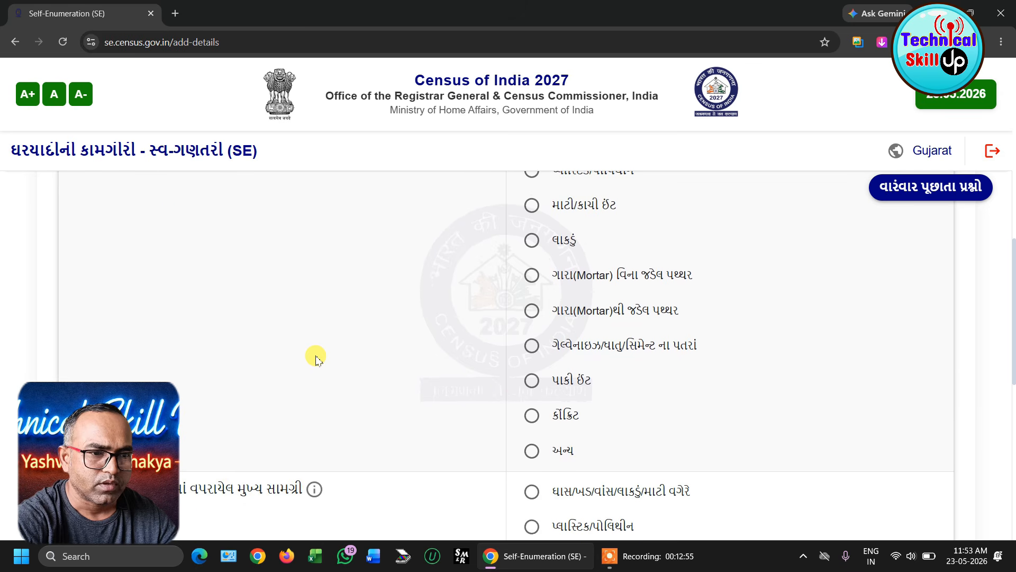
pyautogui.click(532, 380)
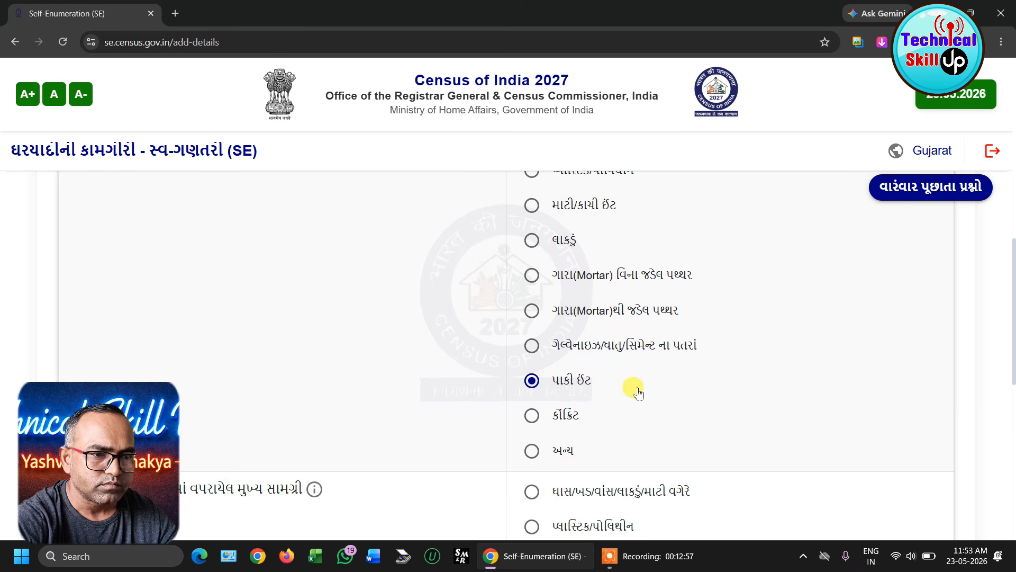
pyautogui.scroll(2, 635, 391)
pyautogui.scroll(1, 637, 392)
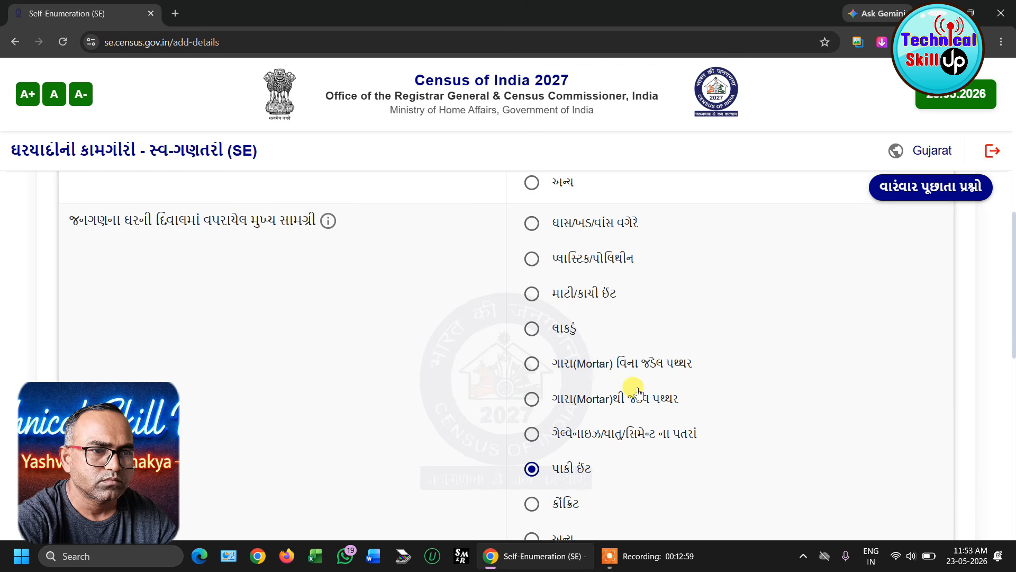
# Step: Choose કોંક્રિટ (concrete) as the main roof material of the census house
pyautogui.scroll(-5, 638, 392)
pyautogui.scroll(-3, 638, 392)
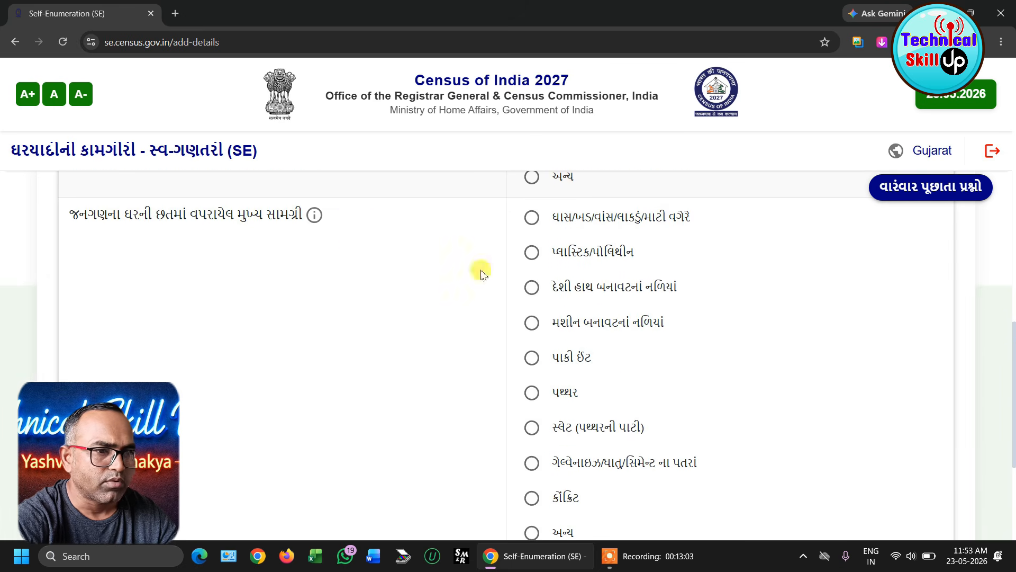
pyautogui.scroll(-2, 609, 325)
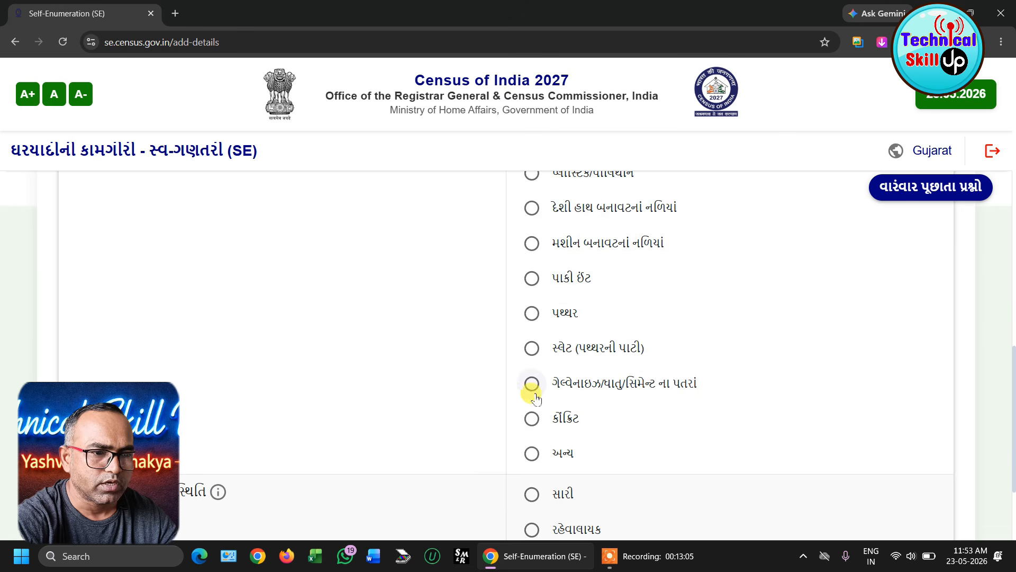
pyautogui.click(531, 419)
pyautogui.scroll(3, 608, 329)
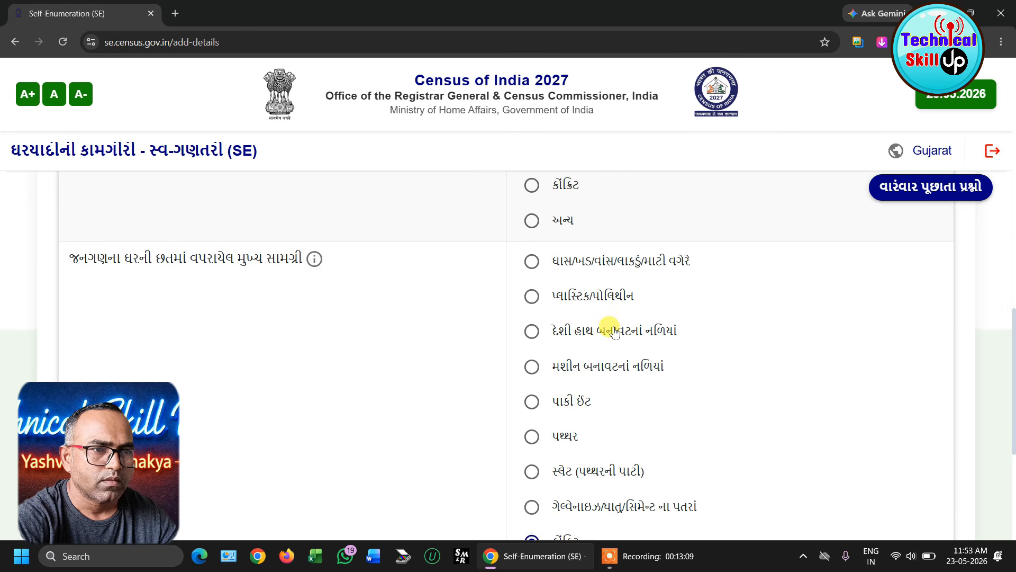
# Step: Set the census house condition to સારી (good), then save the house details and agree to continue
pyautogui.scroll(-5, 614, 330)
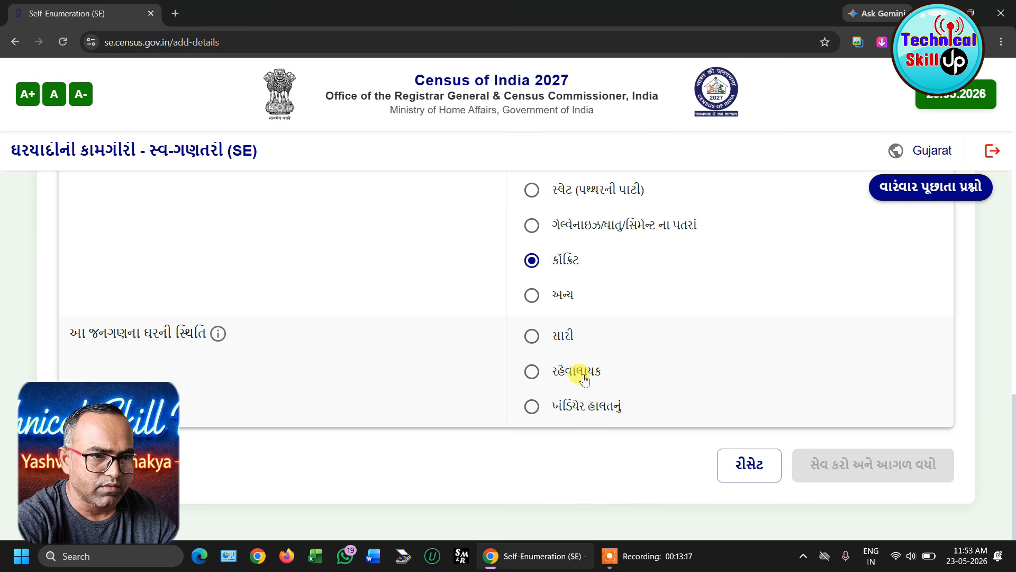
pyautogui.click(534, 337)
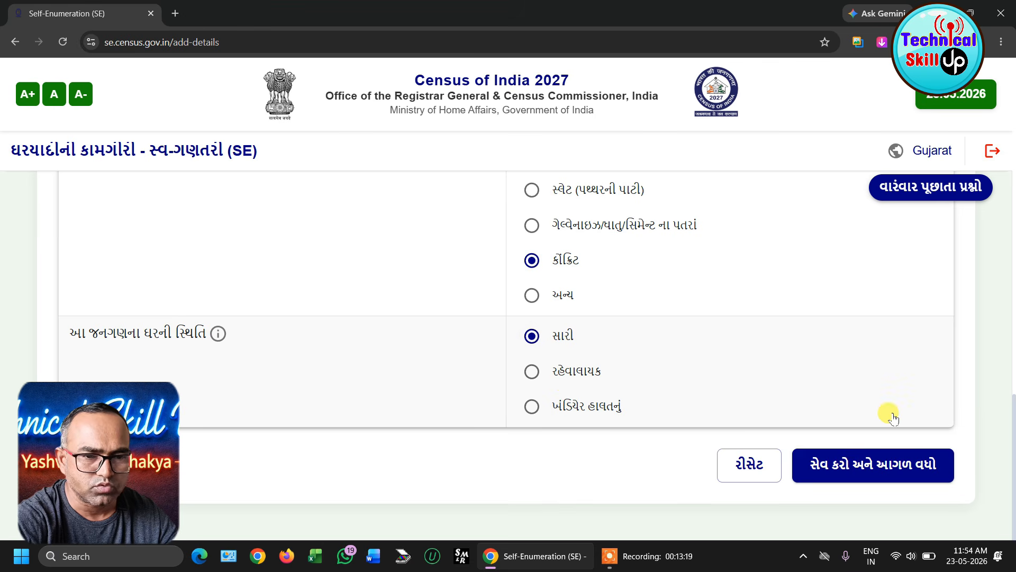
pyautogui.click(883, 463)
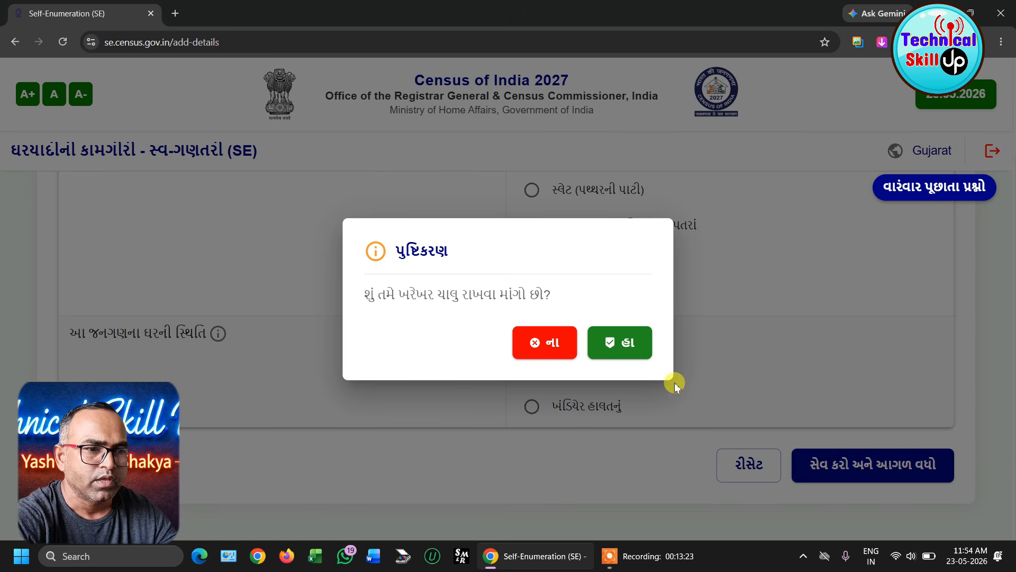
pyautogui.click(620, 344)
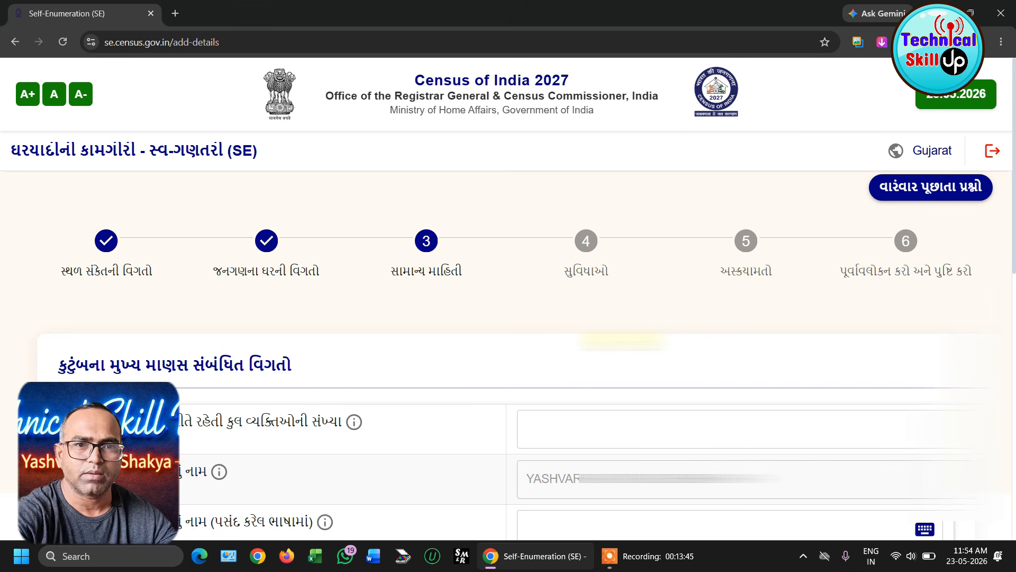
# Step: Enter 4 as the total number of persons normally residing in the household
pyautogui.scroll(-2, 429, 341)
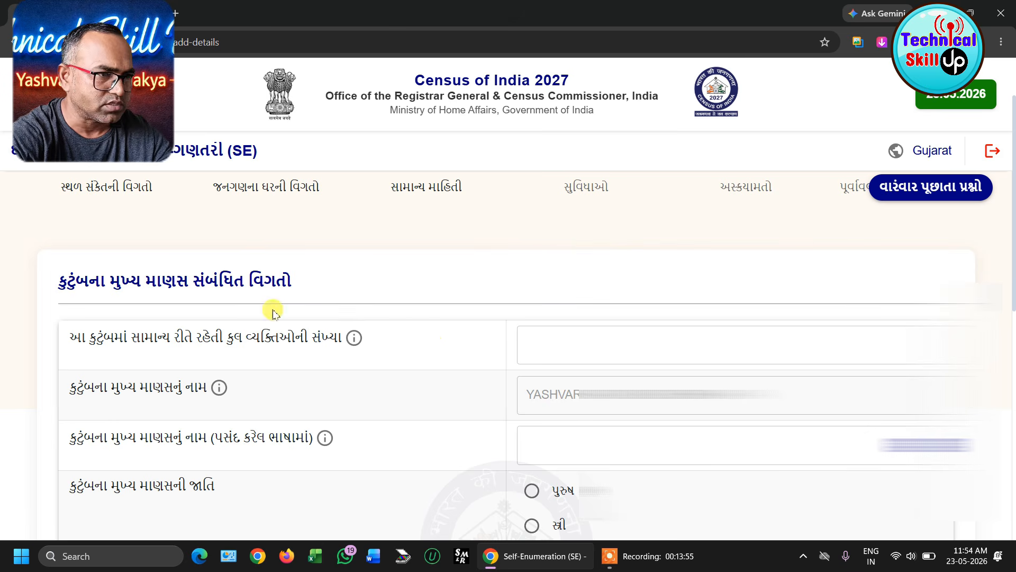
pyautogui.scroll(-2, 291, 373)
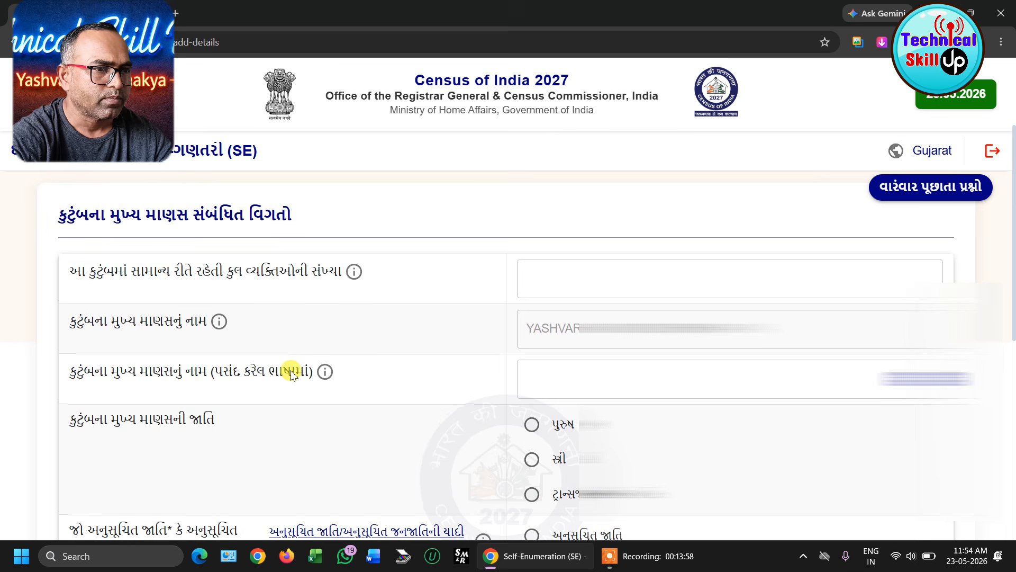
pyautogui.click(573, 268)
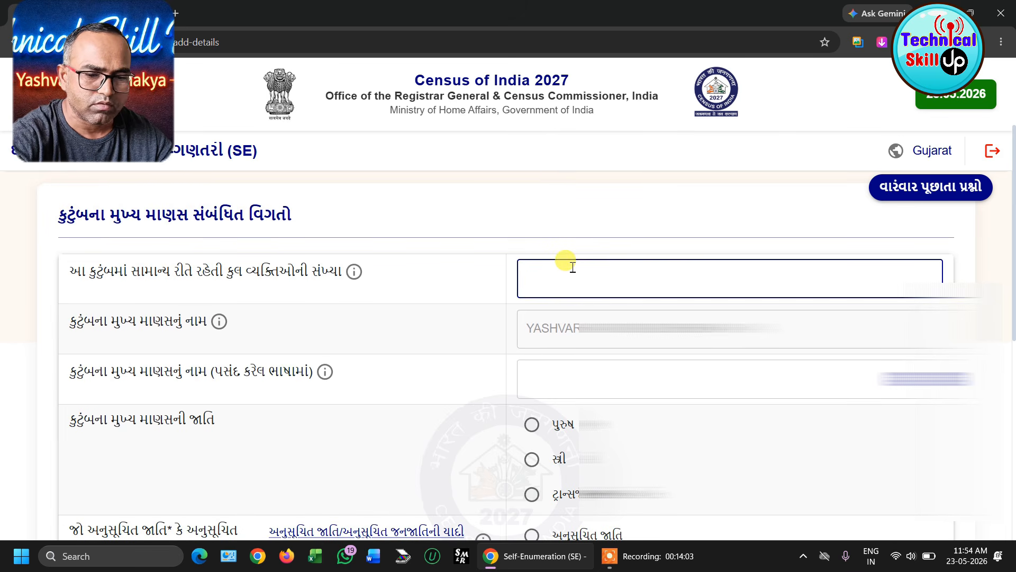
pyautogui.scroll(-2, 407, 309)
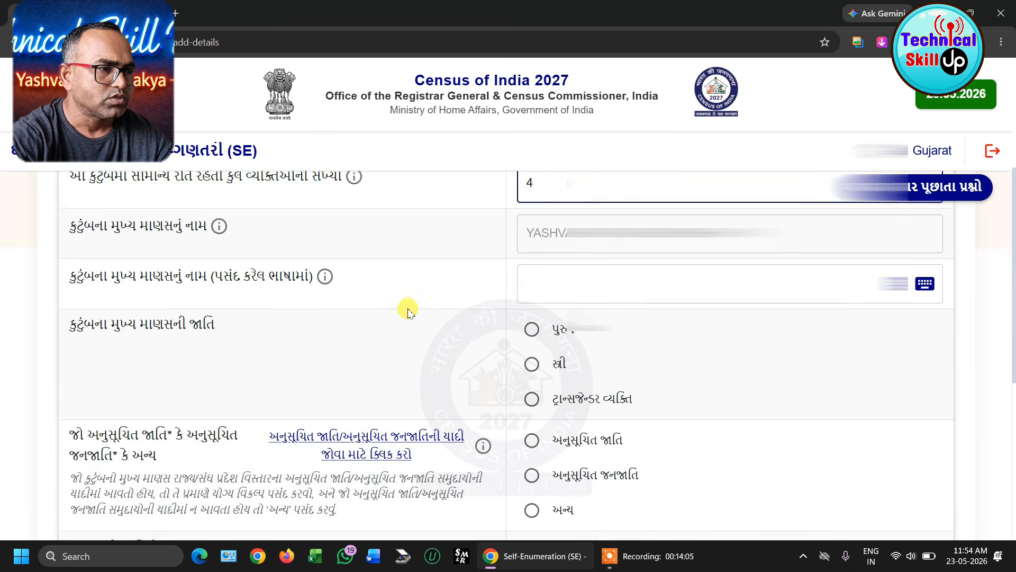
pyautogui.scroll(-1, 408, 311)
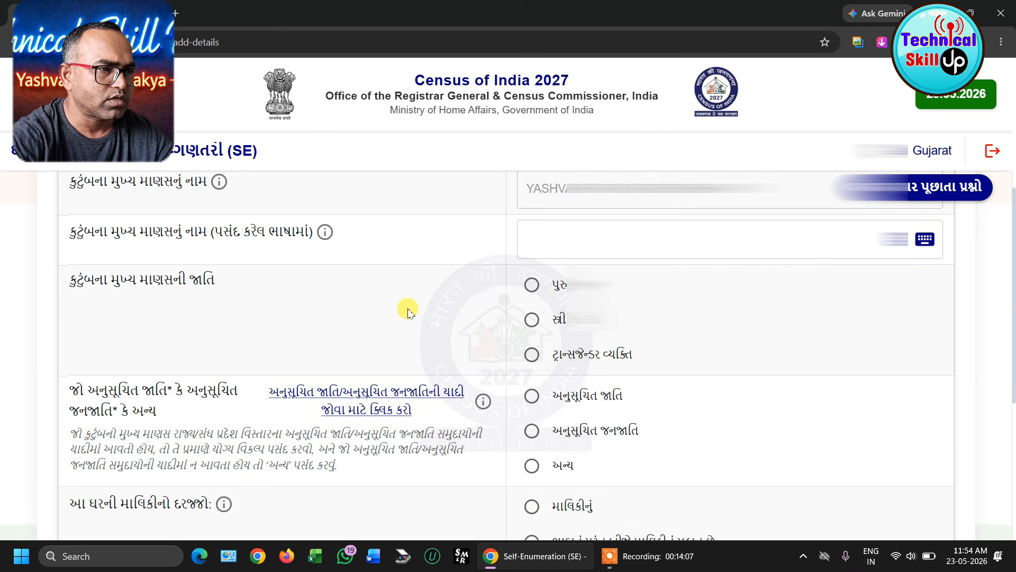
# Step: Switch the input language to Gujarati and enter the household head's name in the preferred-language name field
pyautogui.scroll(1, 408, 311)
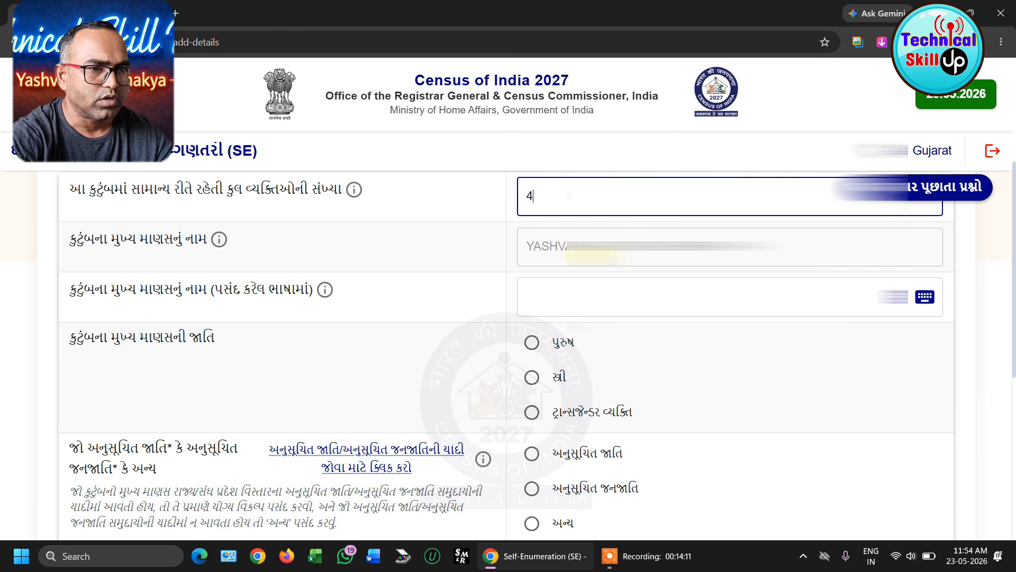
pyautogui.click(534, 291)
pyautogui.scroll(-1, 537, 273)
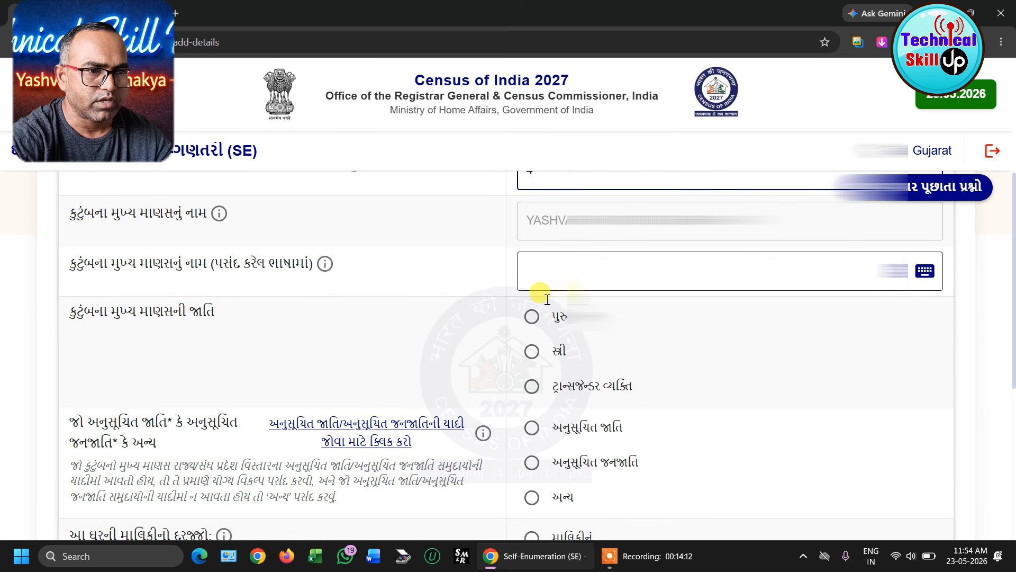
pyautogui.click(537, 272)
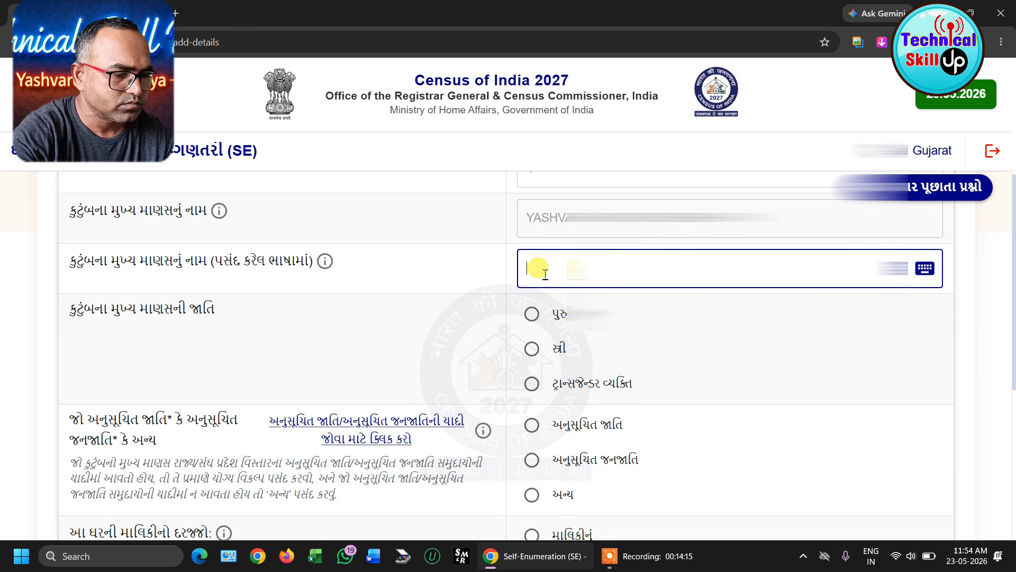
pyautogui.press('super+space')
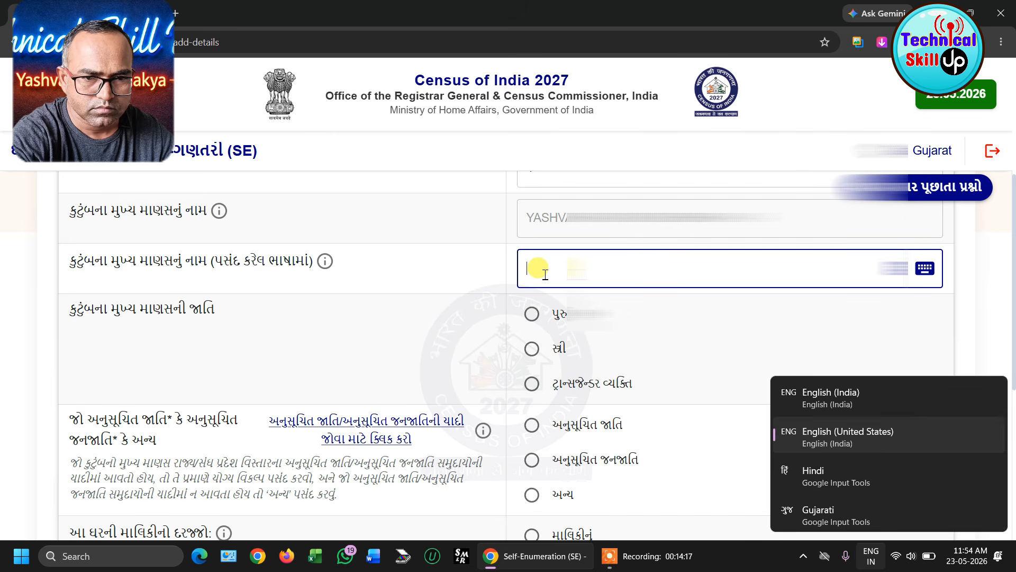
pyautogui.press('super+space')
pyautogui.press('super+space')
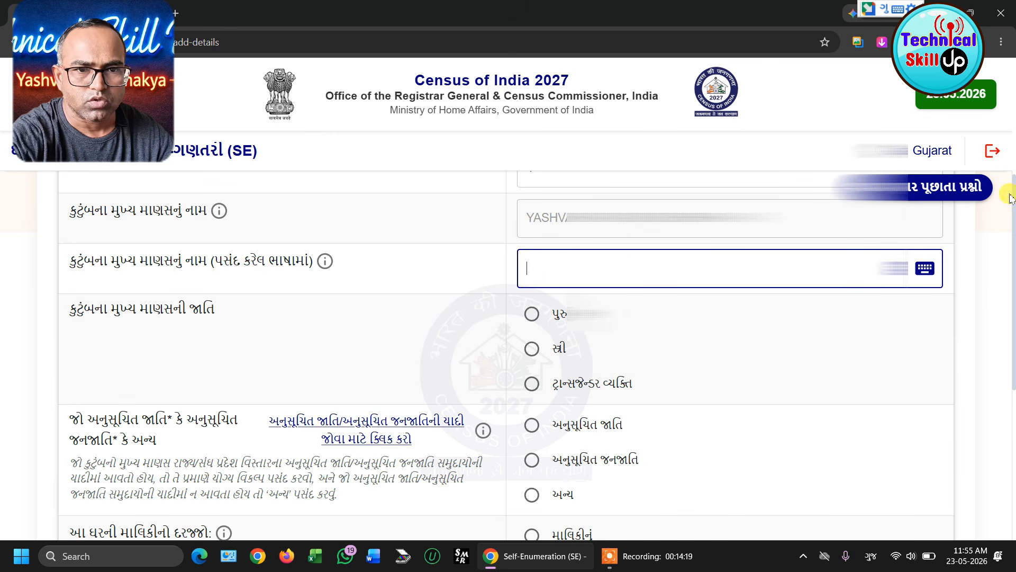
pyautogui.click(924, 269)
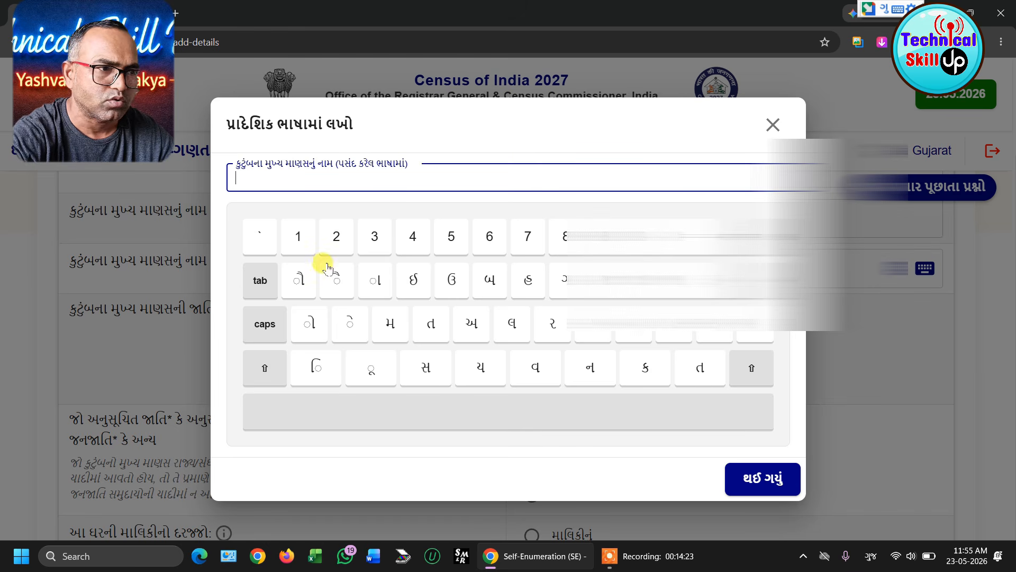
pyautogui.click(772, 125)
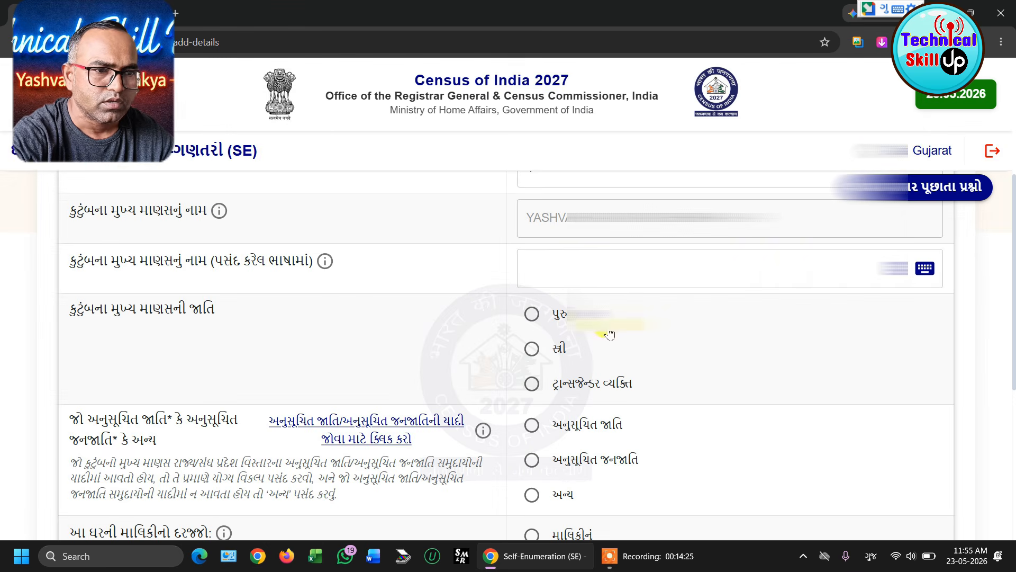
pyautogui.click(563, 262)
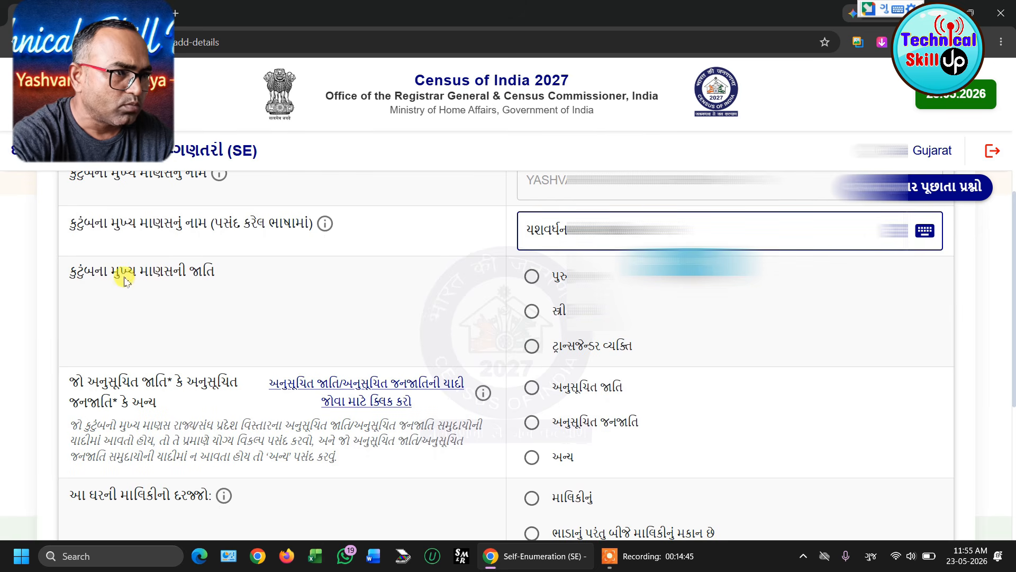
# Step: Set the household head's sex to પુરુષ (male) and the caste/tribe category to અન્ય (other)
pyautogui.click(532, 276)
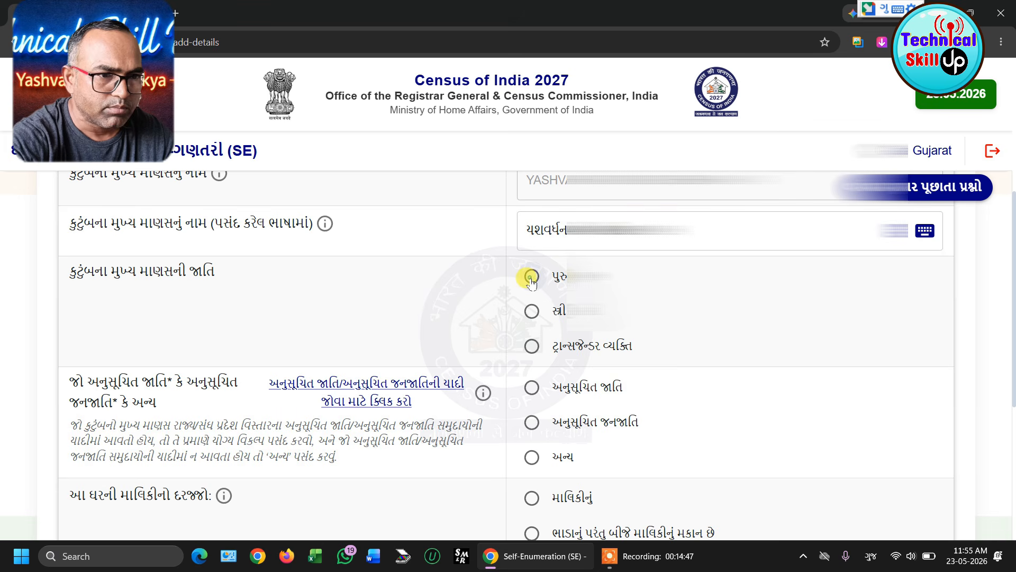
pyautogui.scroll(-2, 532, 283)
pyautogui.scroll(-2, 532, 280)
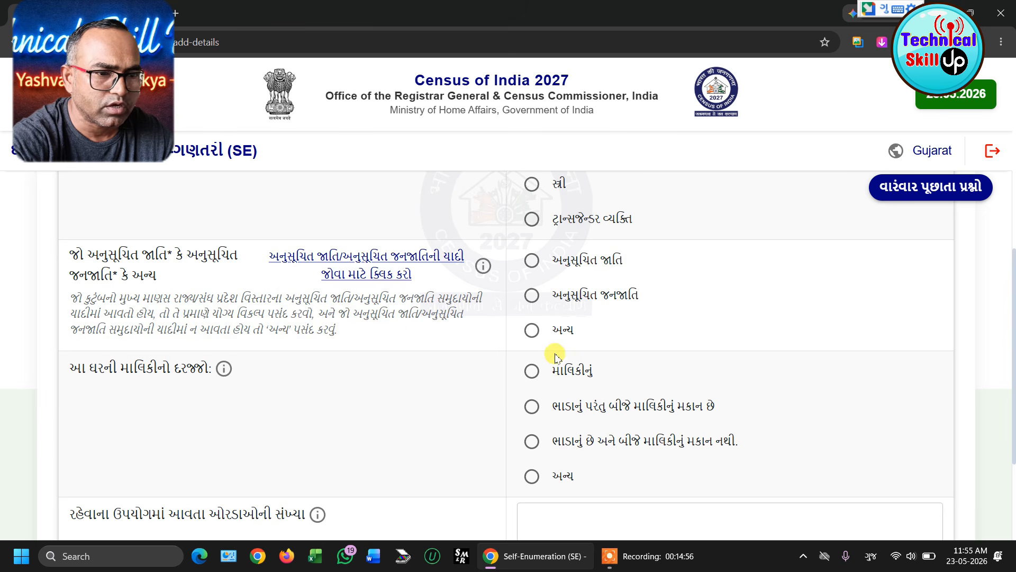
pyautogui.scroll(1, 554, 357)
pyautogui.scroll(-1, 550, 354)
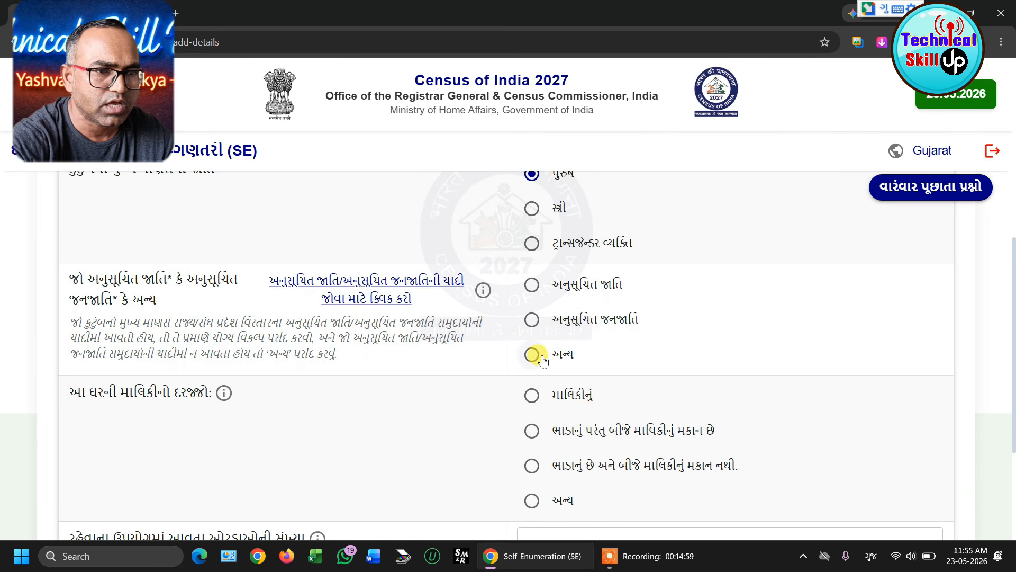
pyautogui.click(542, 359)
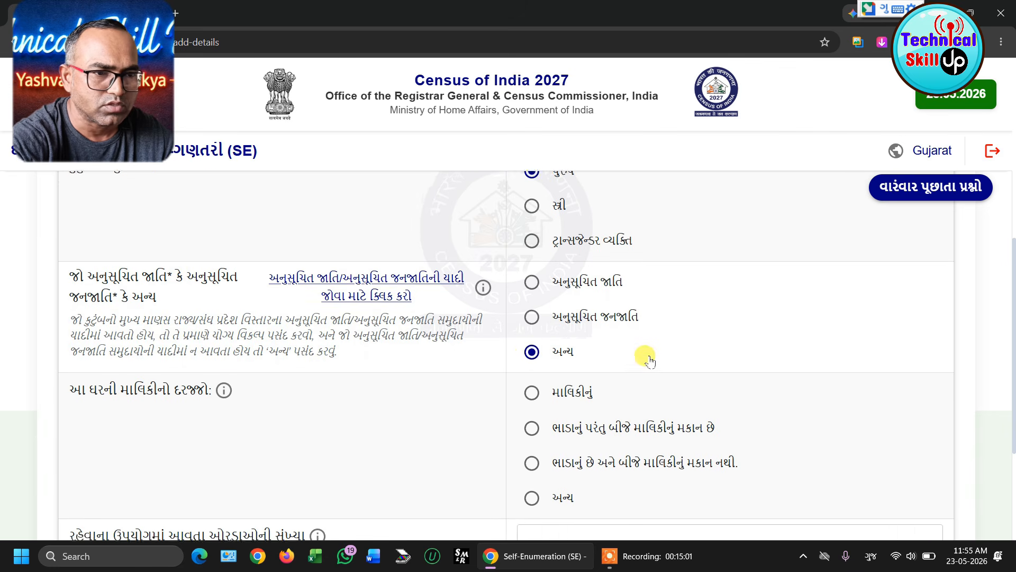
# Step: Set the house ownership status to માલિકીનું (owned) and enter 3 as the number of dwelling rooms, using English input
pyautogui.scroll(-2, 646, 357)
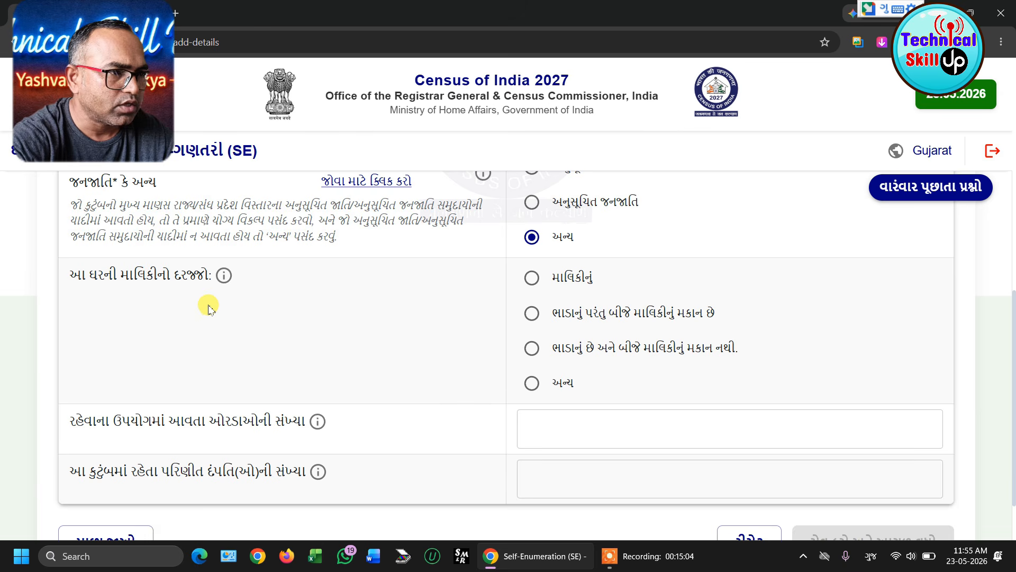
pyautogui.click(531, 278)
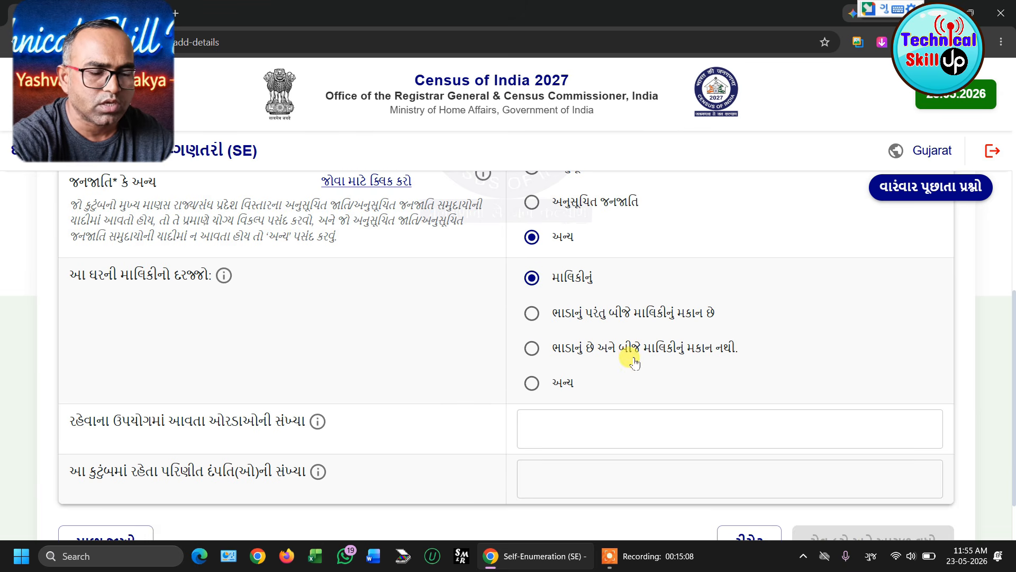
pyautogui.scroll(-1, 635, 362)
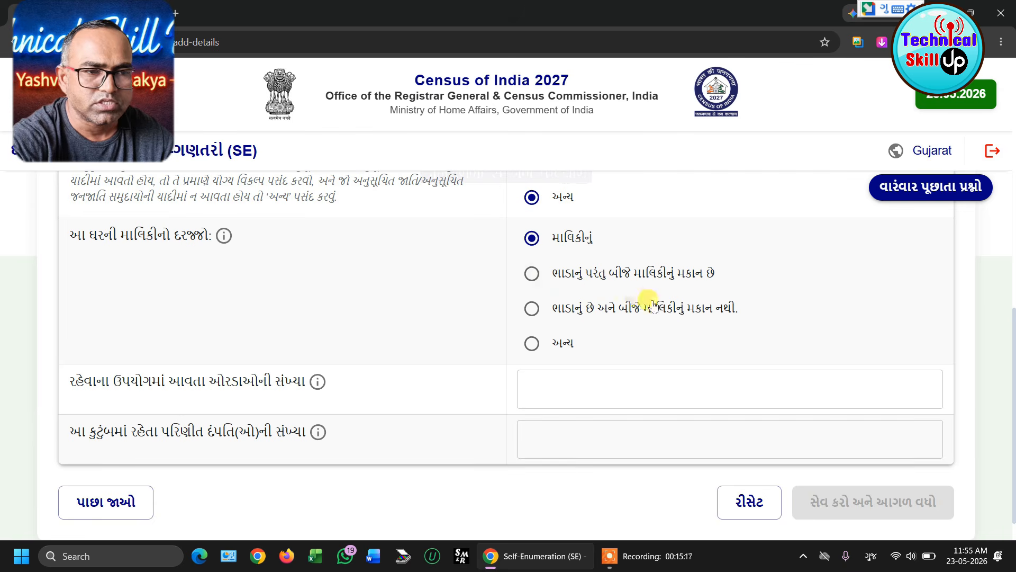
pyautogui.scroll(-1, 671, 313)
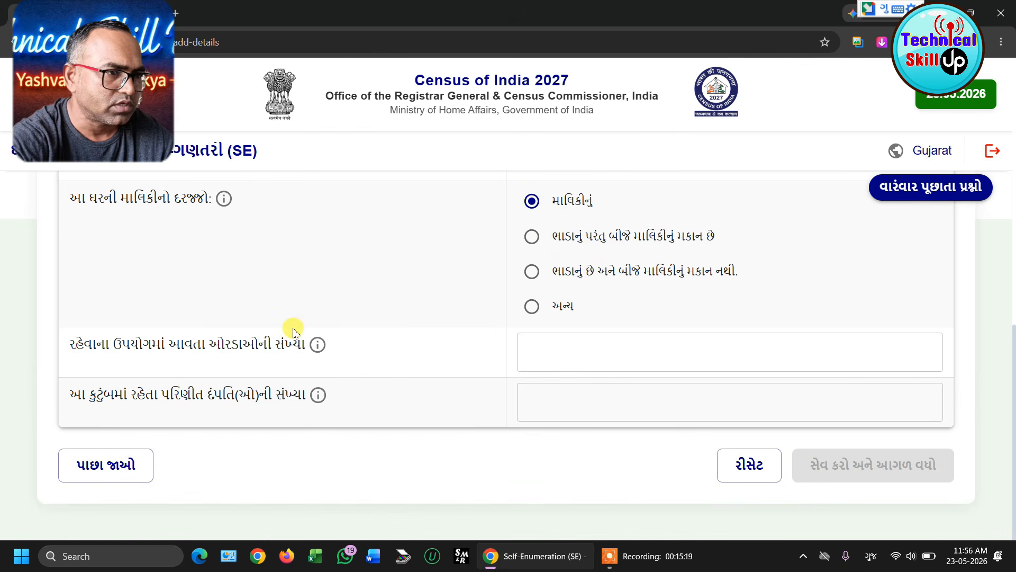
pyautogui.click(525, 351)
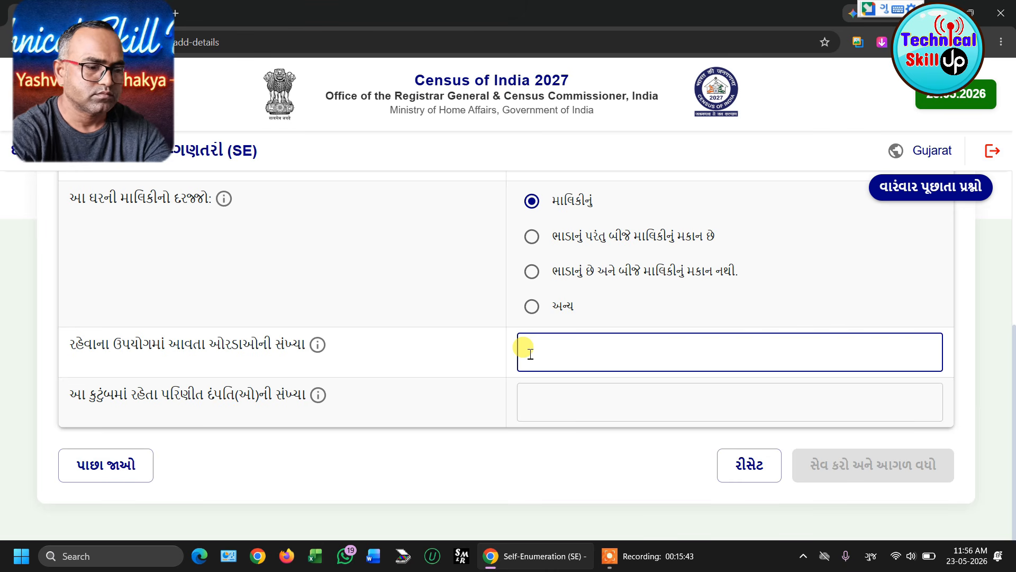
pyautogui.press('super+space')
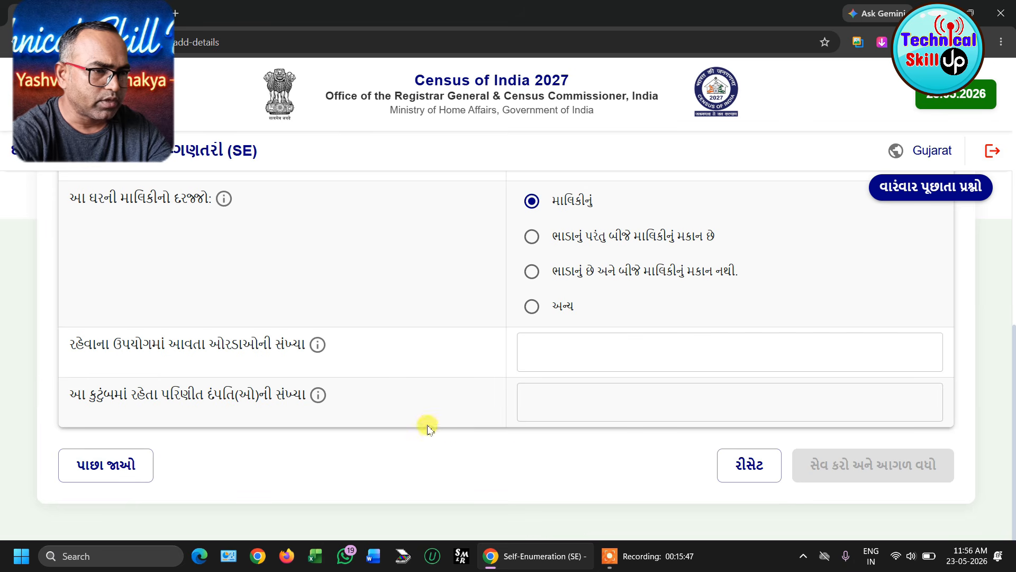
pyautogui.click(540, 359)
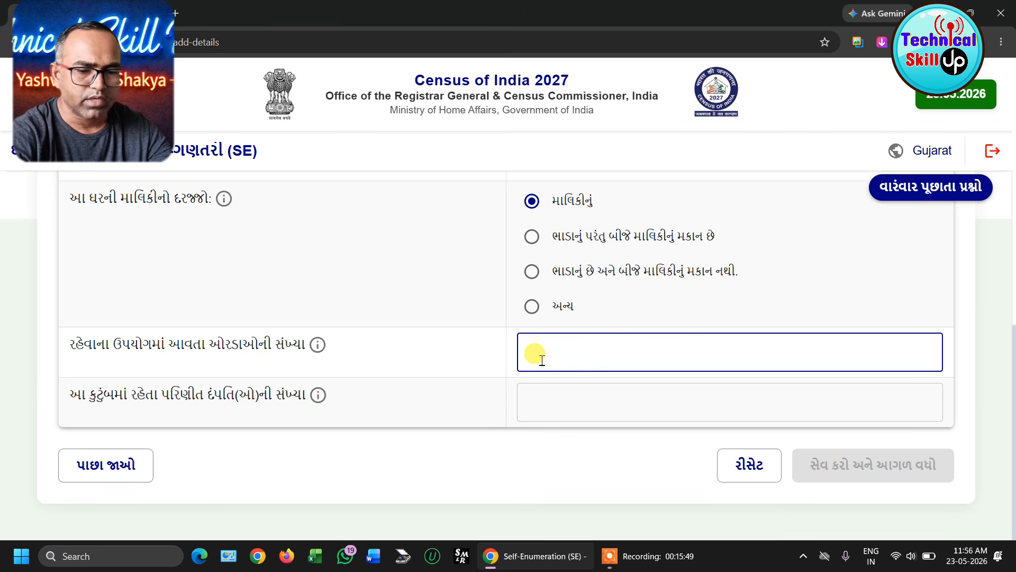
# Step: Enter 1 as the number of married couples in the household, then save the general information and agree to continue
pyautogui.click(533, 397)
pyautogui.write('1')
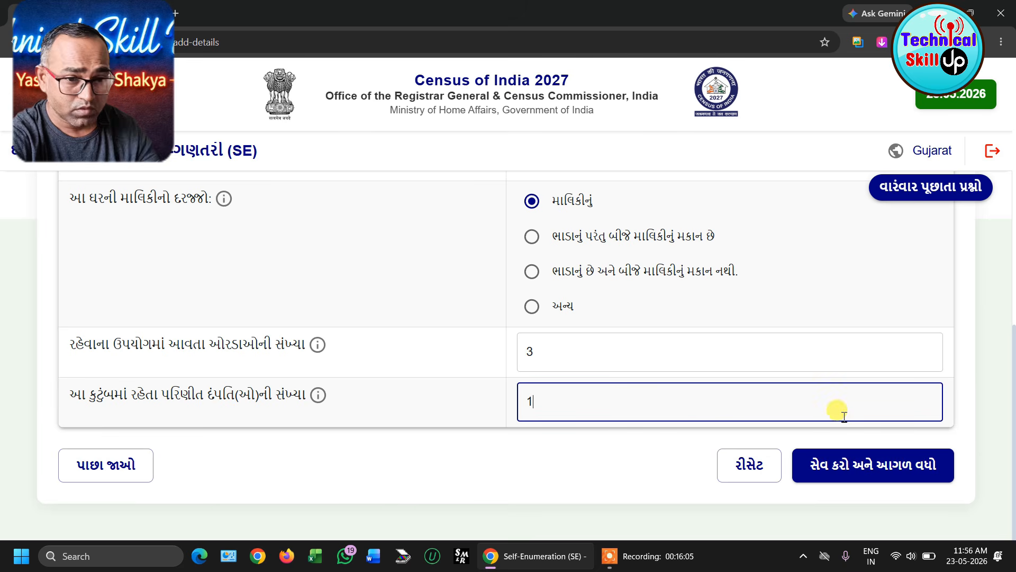
pyautogui.click(872, 469)
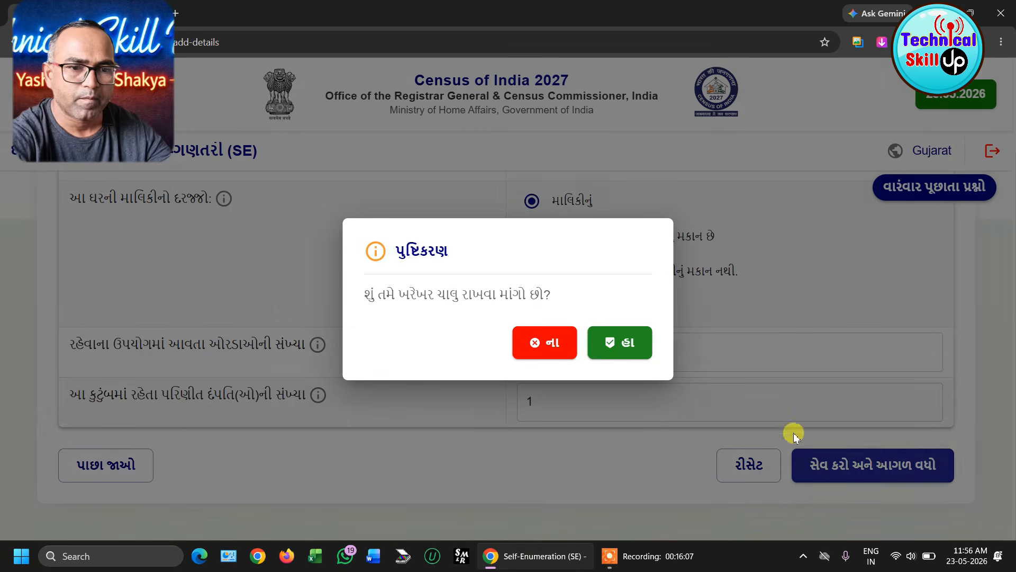
pyautogui.click(612, 344)
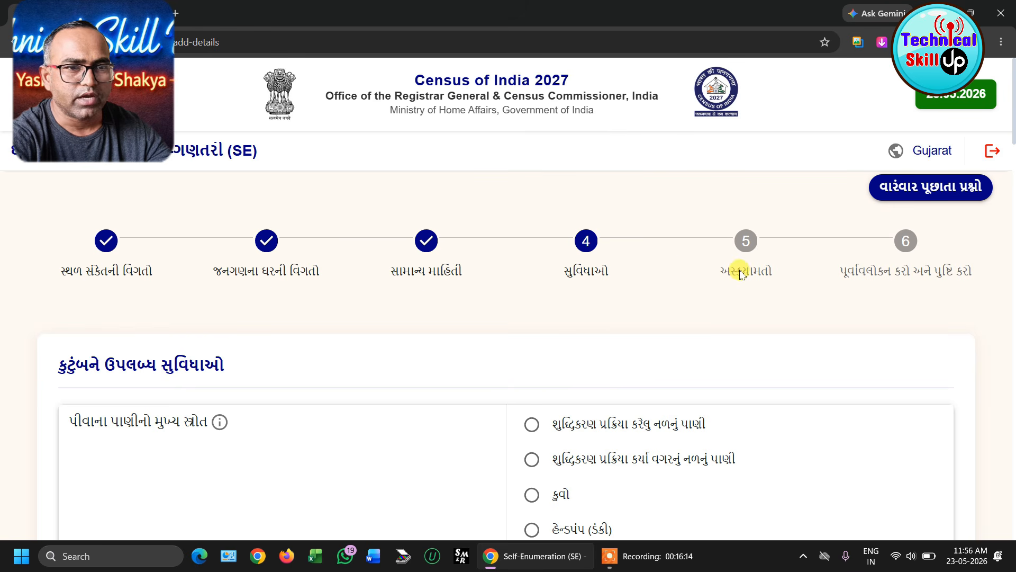
# Step: Choose ટયુબવેલ/બોર કુવો (tubewell/borewell) as the household's main source of drinking water
pyautogui.scroll(-1, 743, 283)
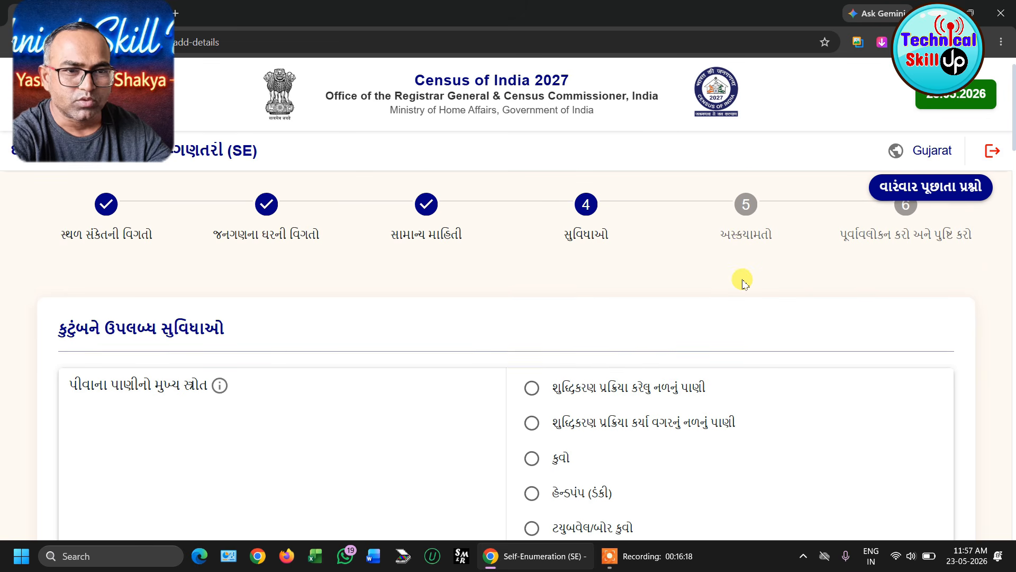
pyautogui.scroll(-1, 743, 283)
pyautogui.scroll(-3, 250, 310)
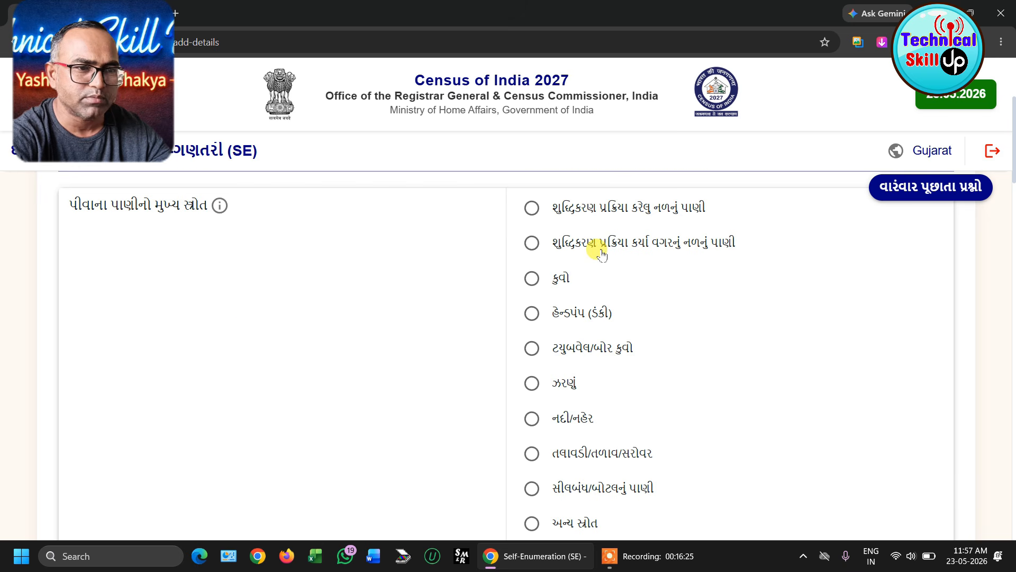
pyautogui.scroll(-1, 598, 253)
pyautogui.scroll(-1, 540, 352)
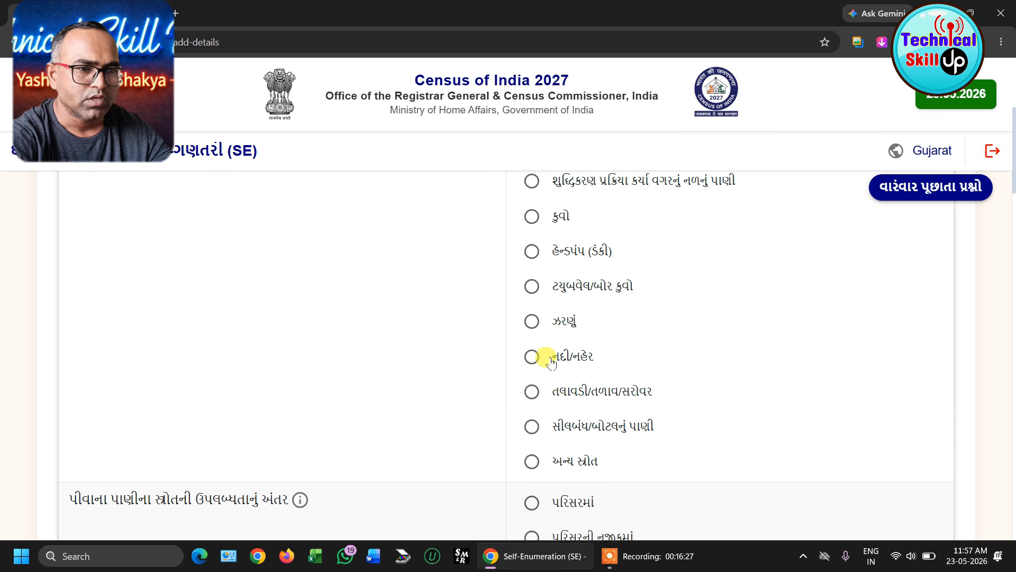
pyautogui.scroll(-1, 550, 362)
pyautogui.scroll(3, 550, 362)
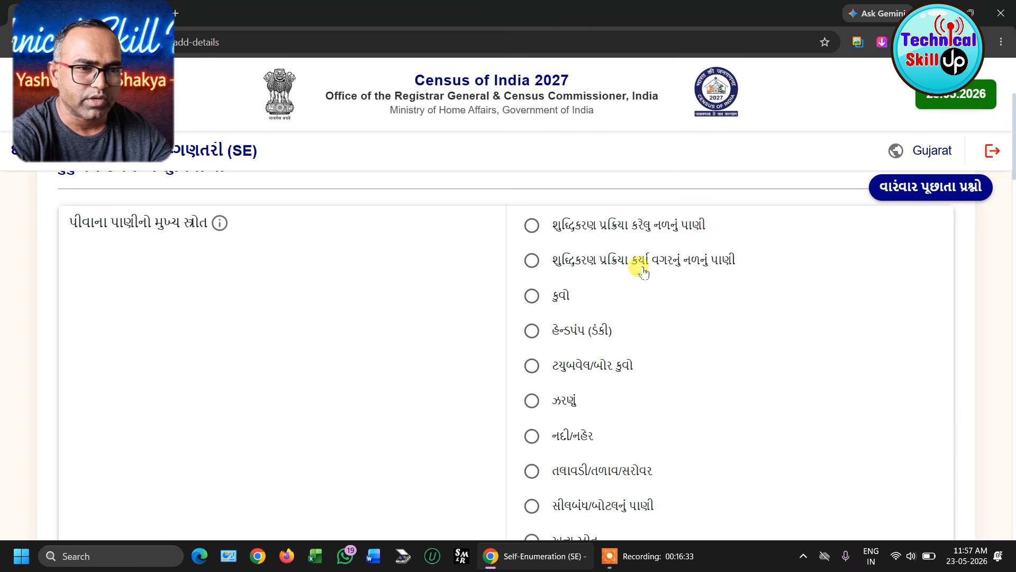
pyautogui.scroll(-1, 677, 267)
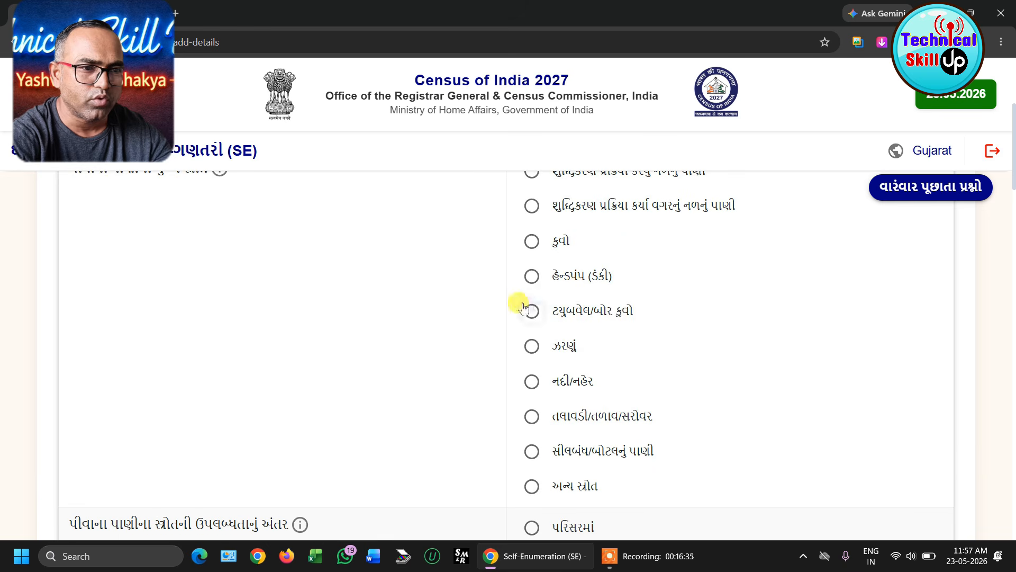
pyautogui.scroll(-2, 641, 317)
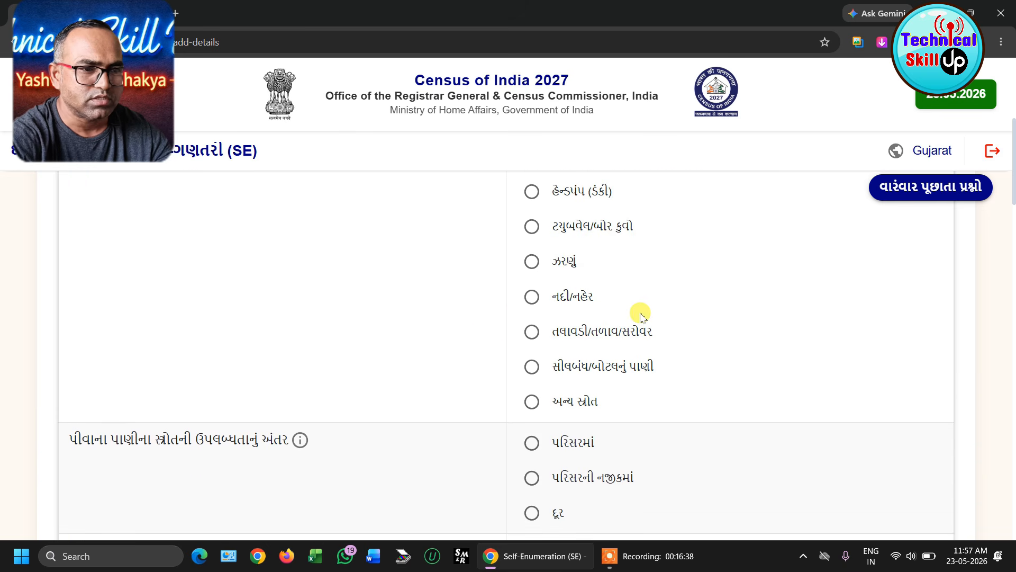
pyautogui.click(531, 227)
# Step: Set drinking water availability to પરિસરની નજીકમાં (near the premises) and the main lighting source to વીજળી (electricity)
pyautogui.scroll(-4, 654, 288)
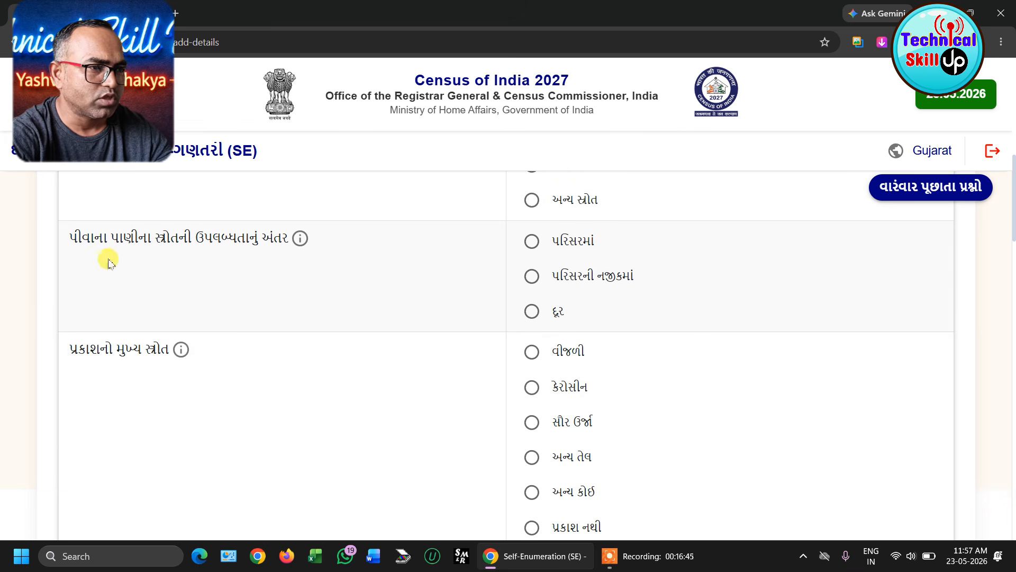
pyautogui.scroll(1, 516, 284)
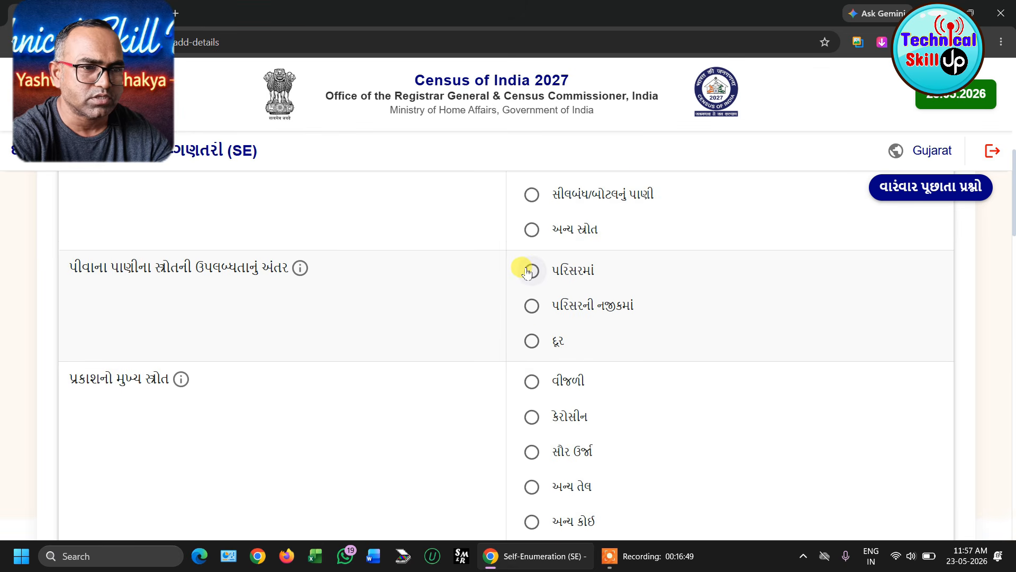
pyautogui.click(532, 306)
pyautogui.scroll(-3, 675, 329)
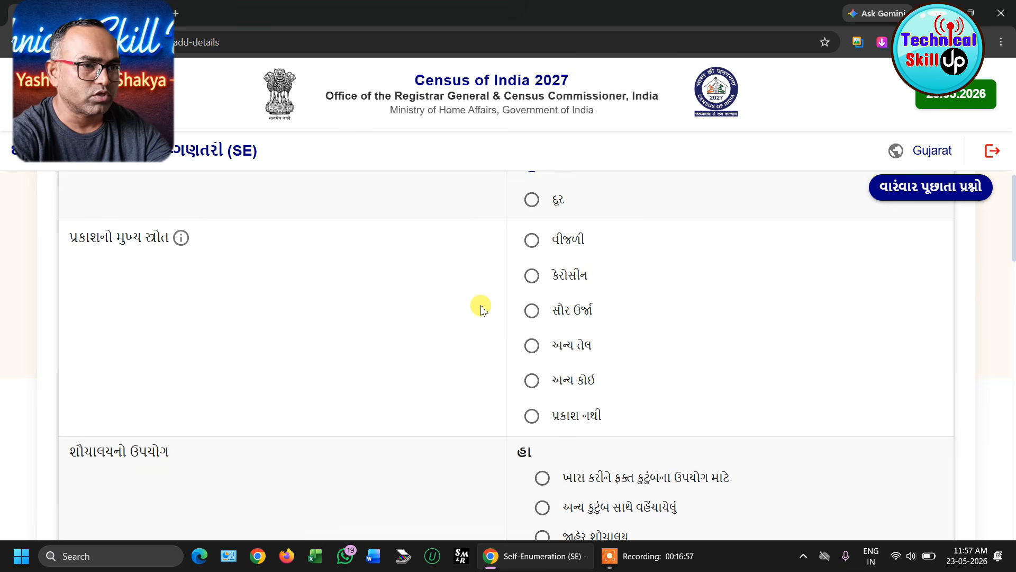
pyautogui.click(532, 240)
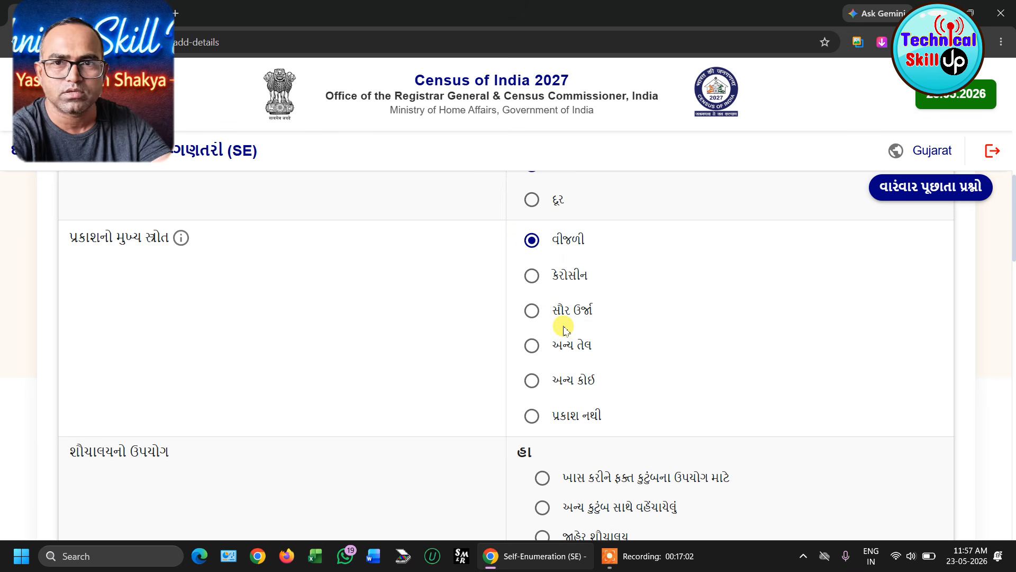
# Step: Set latrine access to ખાસ કરીને ફક્ત કુટુંબના ઉપયોગ માટે (exclusively for the household's use)
pyautogui.scroll(-2, 562, 326)
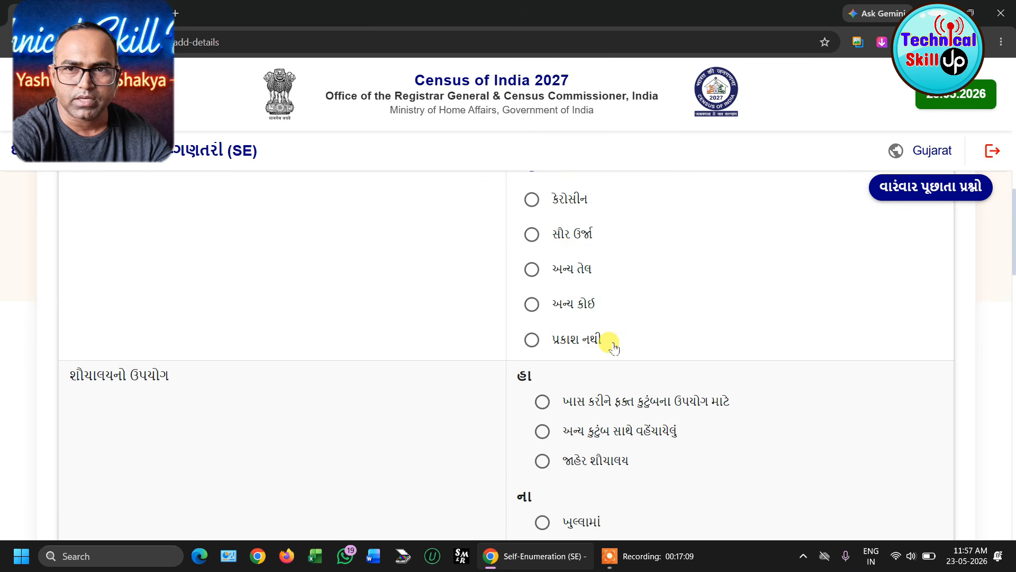
pyautogui.scroll(-4, 614, 347)
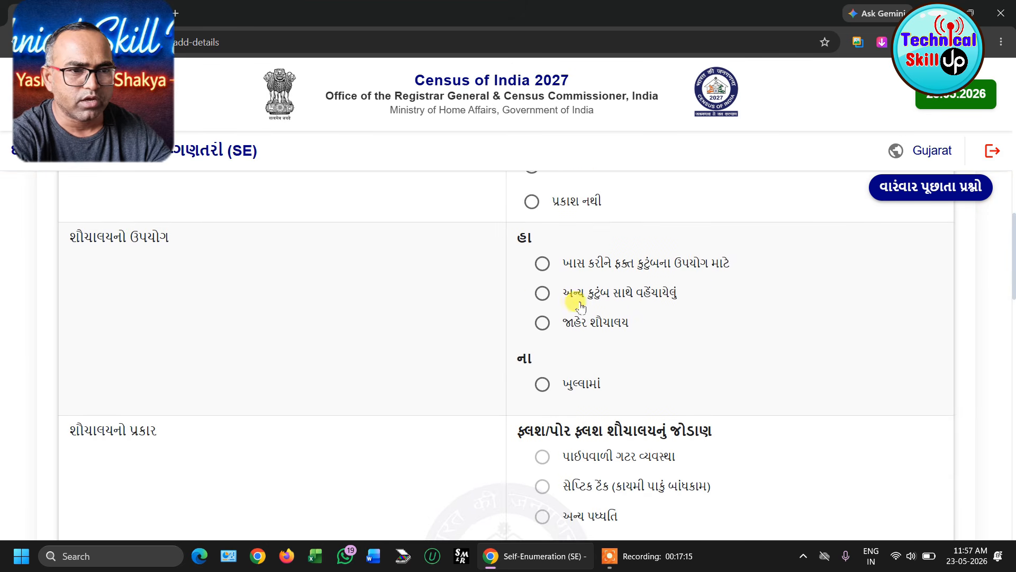
pyautogui.click(542, 263)
pyautogui.scroll(-1, 644, 368)
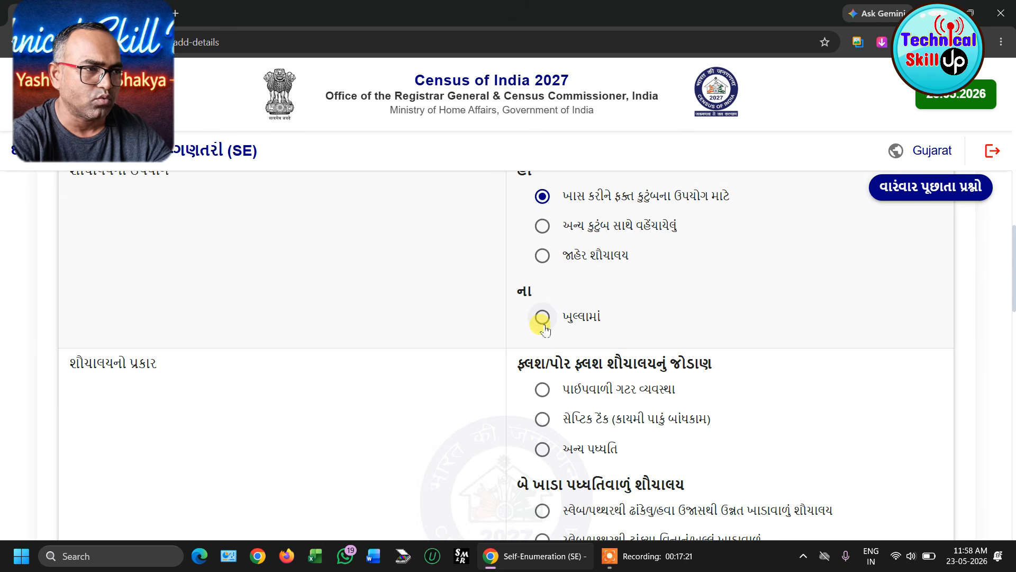
# Step: Set the latrine type to સેપ્ટિક ટેંક (septic tank) and the waste water outlet to બંધ ગટર (closed drain)
pyautogui.scroll(-2, 338, 371)
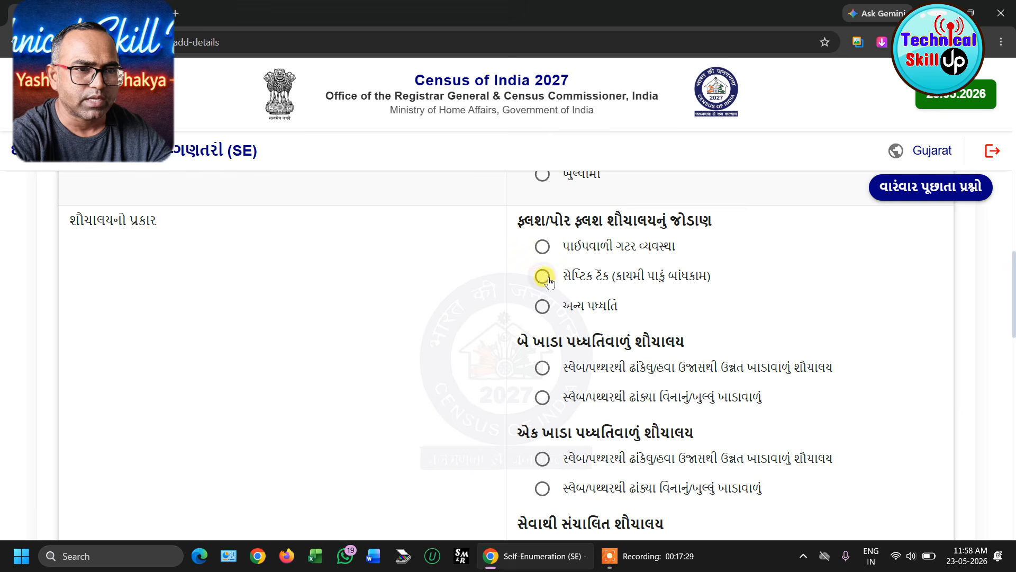
pyautogui.scroll(-1, 541, 279)
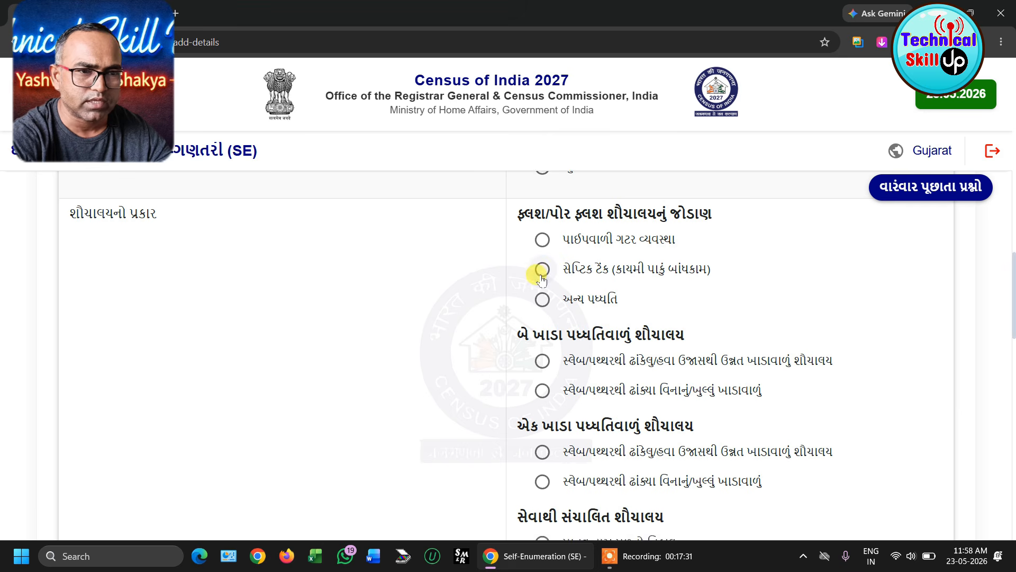
pyautogui.scroll(-1, 541, 278)
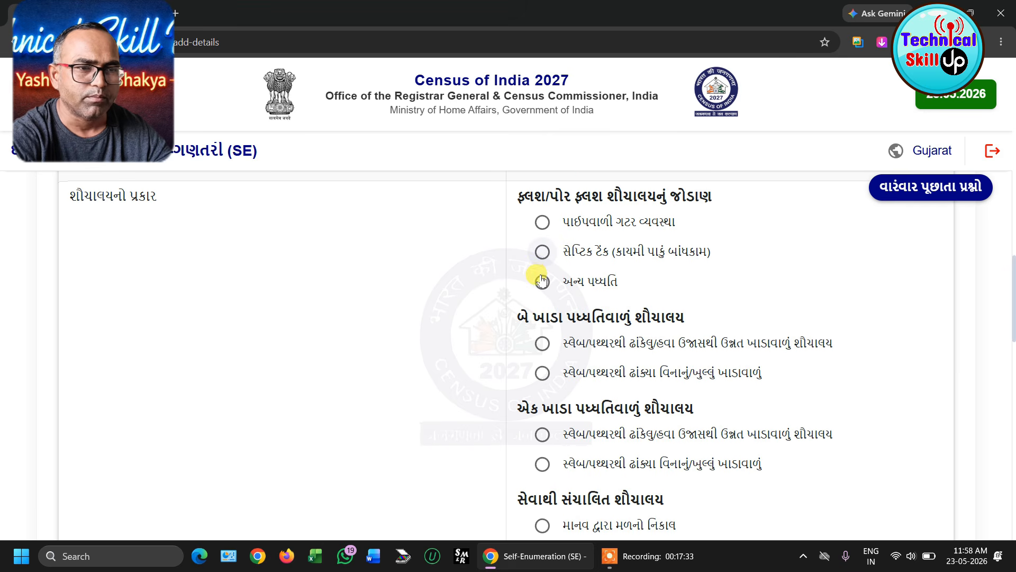
pyautogui.click(541, 248)
pyautogui.scroll(-4, 697, 290)
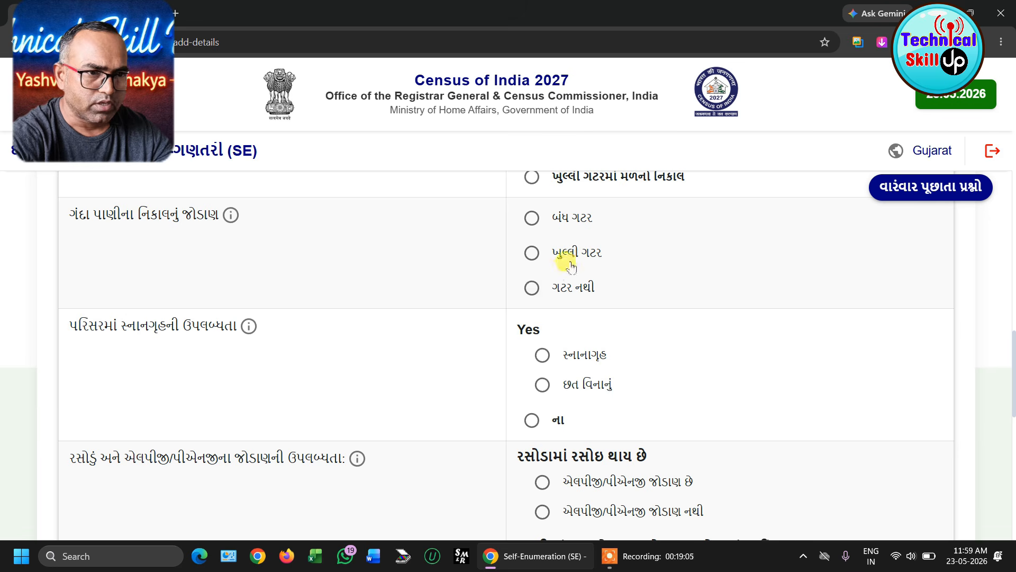
pyautogui.click(531, 218)
# Step: Set the bathing facility to સ્નાનાગૃહ (bathroom) and cooking to inside the kitchen with an LPG/PNG connection (એલપીજી/પીએનજી જોડાણ છે)
pyautogui.scroll(-2, 528, 390)
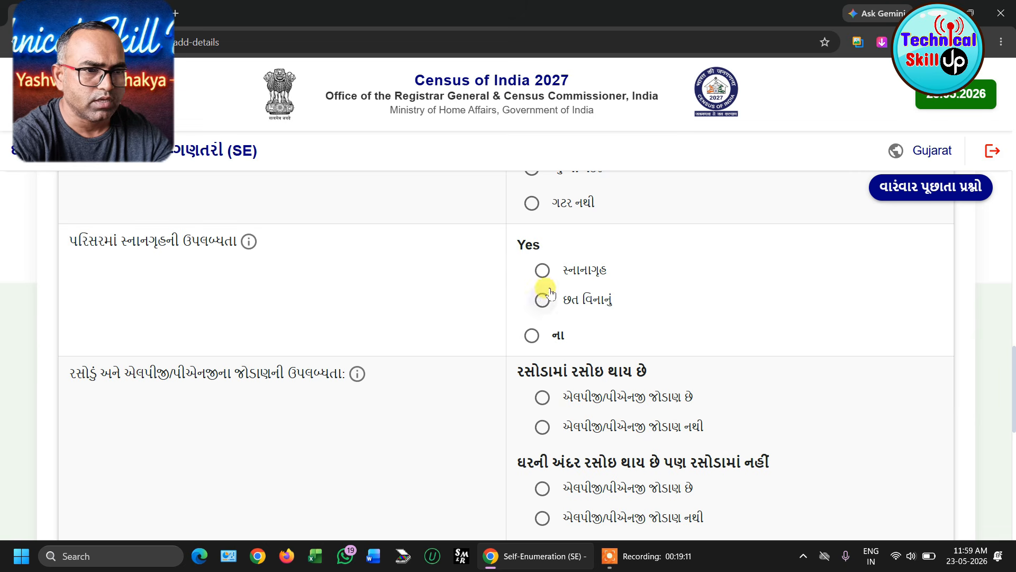
pyautogui.click(543, 271)
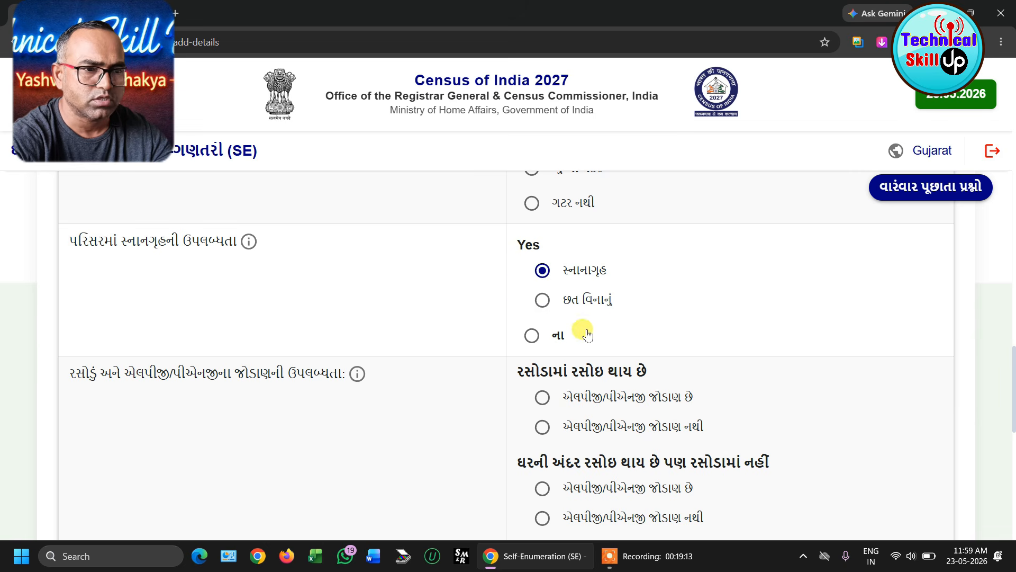
pyautogui.scroll(-3, 635, 328)
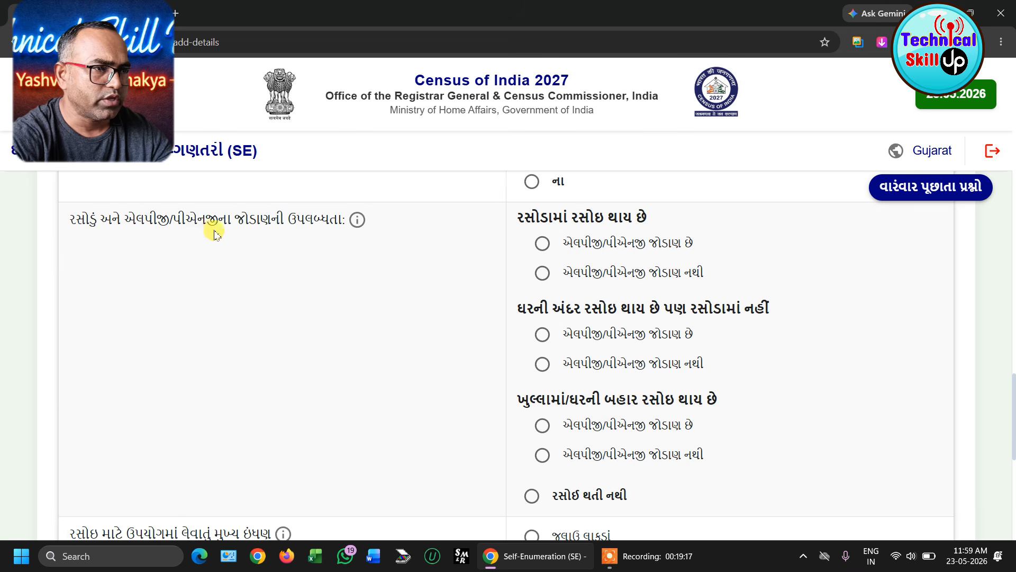
pyautogui.click(542, 243)
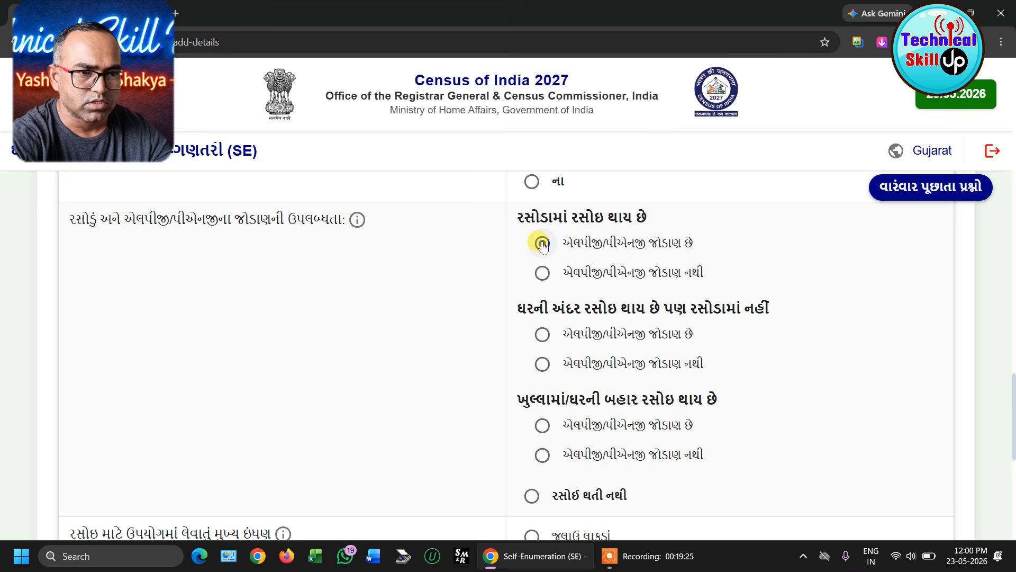
# Step: Choose એલપીજી/પીએનજી (LPG/PNG) as the main cooking fuel, then save the amenities section and agree to continue
pyautogui.scroll(-1, 551, 346)
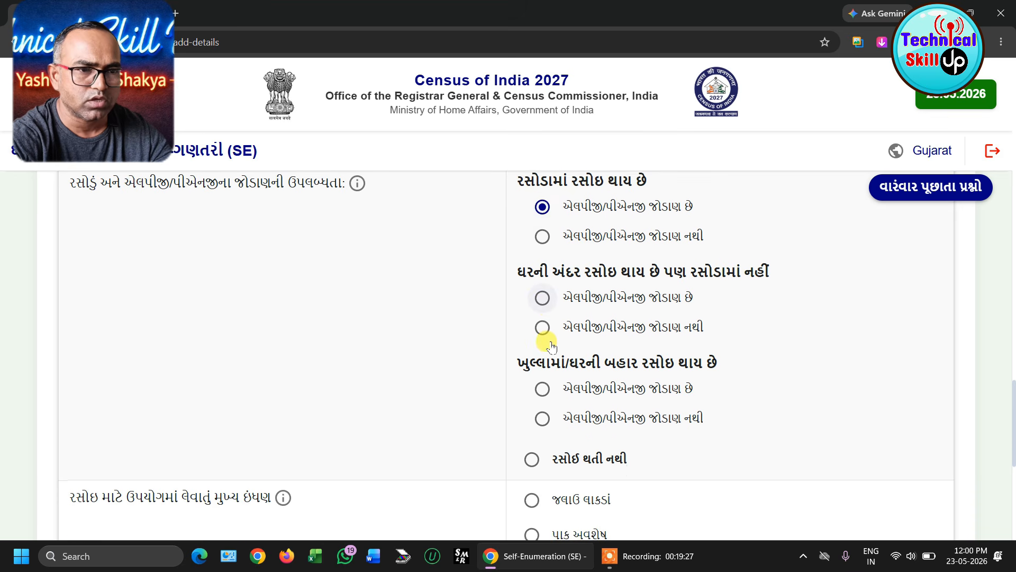
pyautogui.scroll(-1, 551, 347)
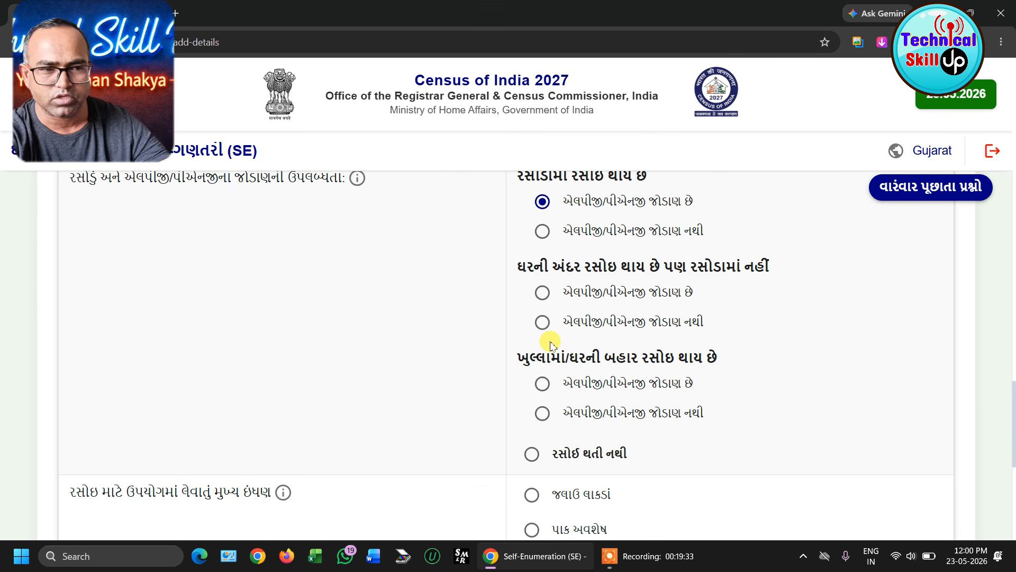
pyautogui.scroll(-1, 551, 346)
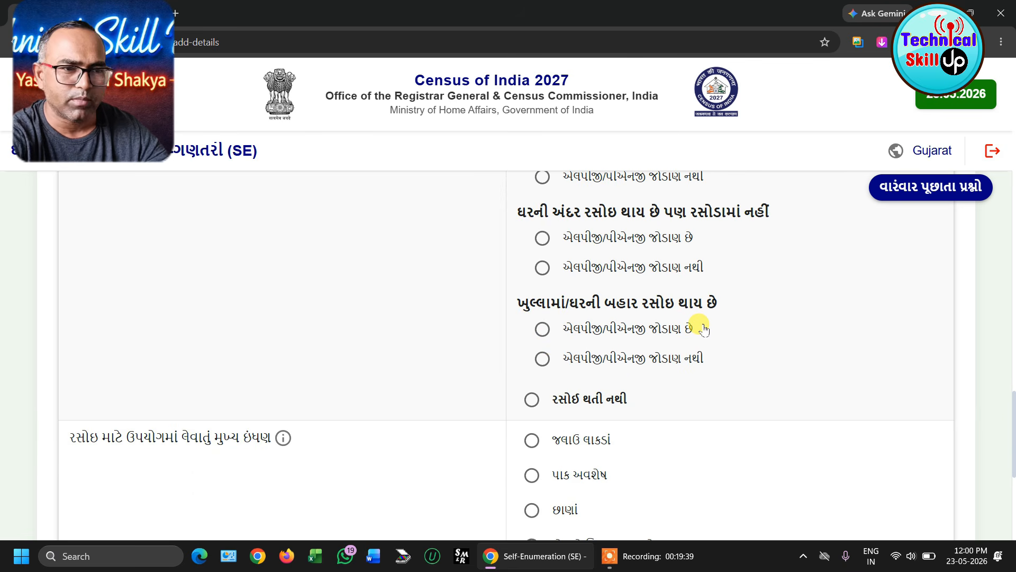
pyautogui.scroll(-1, 704, 329)
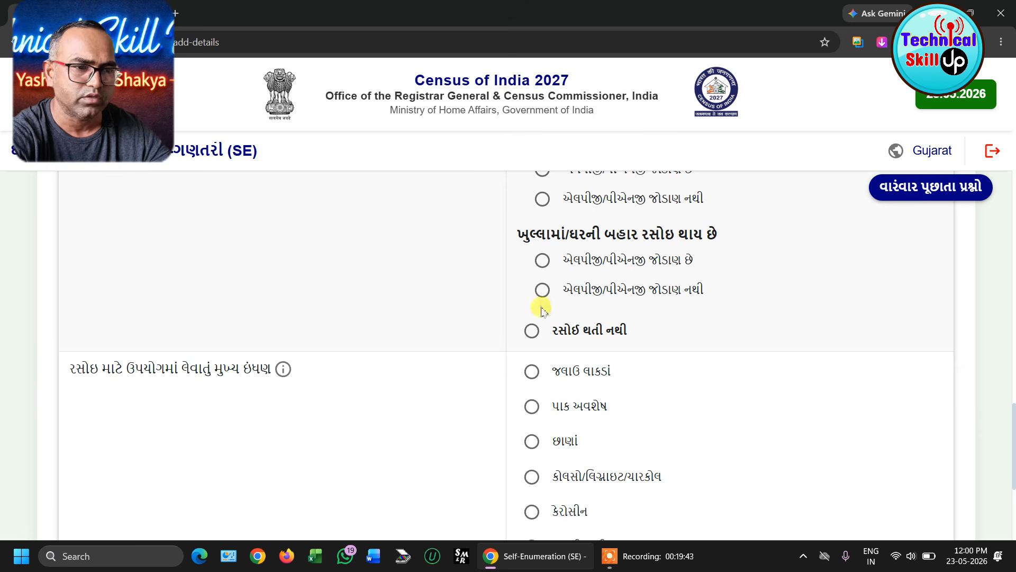
pyautogui.scroll(-2, 408, 314)
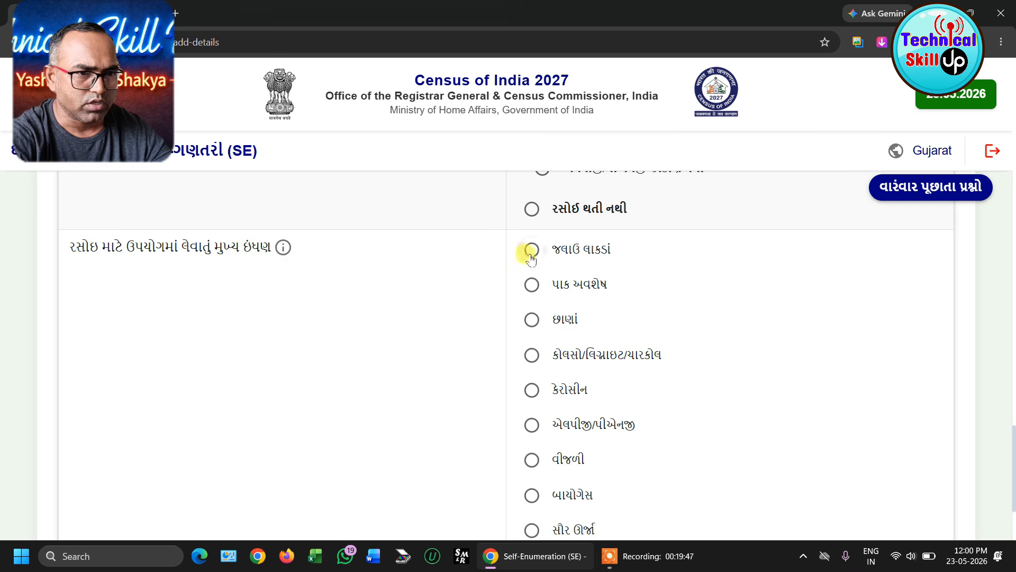
pyautogui.scroll(-1, 614, 297)
pyautogui.scroll(-2, 614, 297)
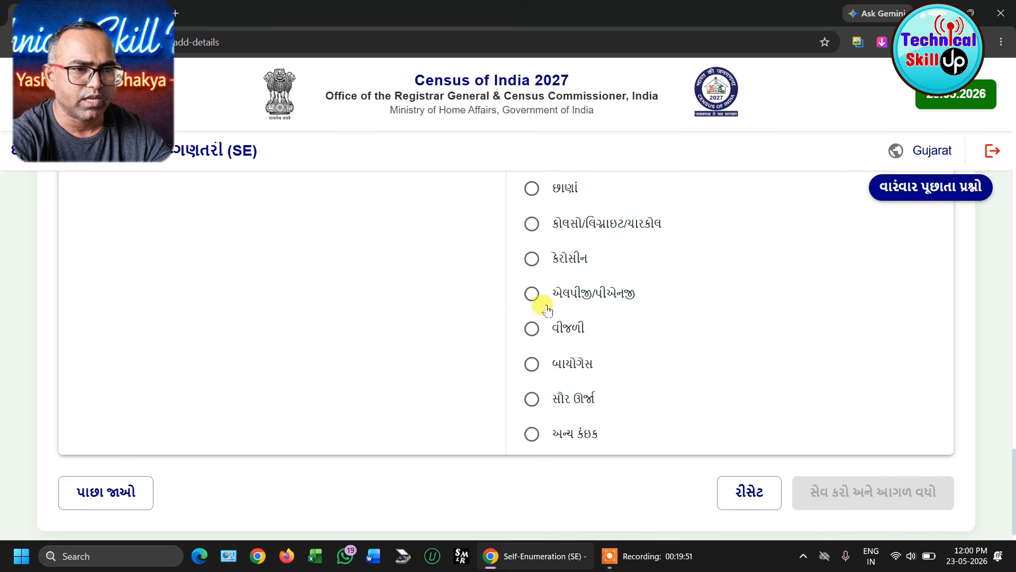
pyautogui.click(531, 294)
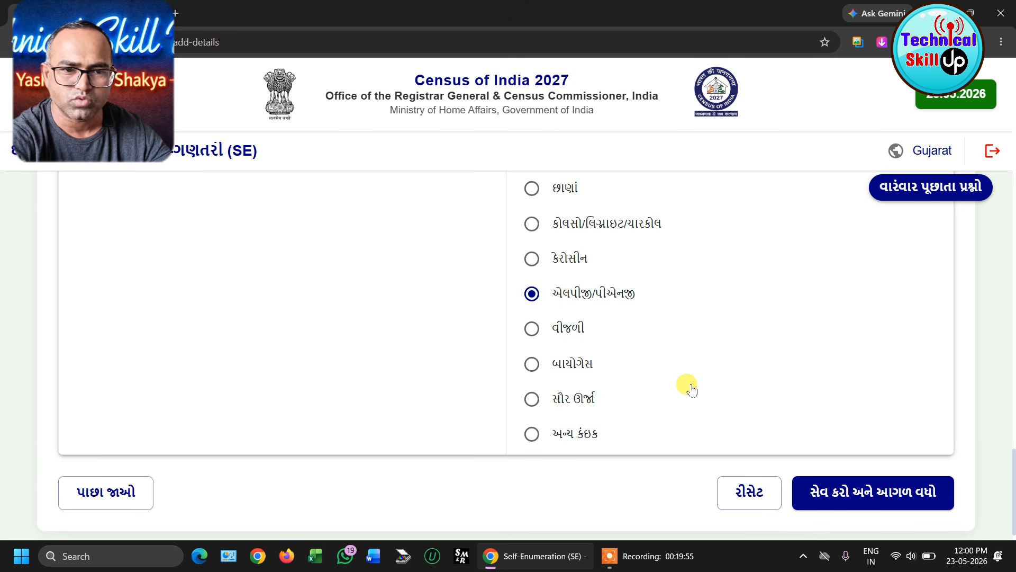
pyautogui.click(853, 488)
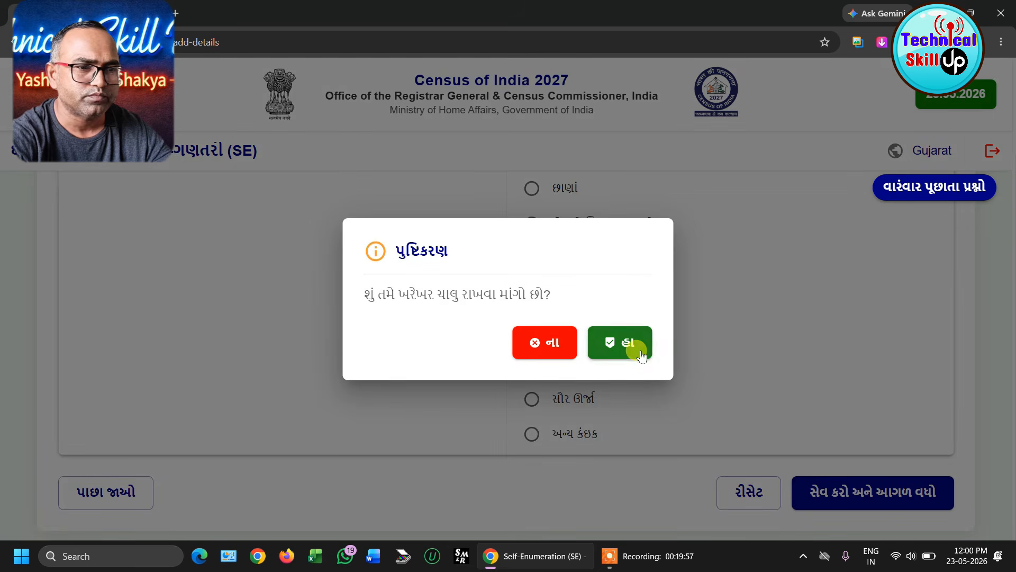
pyautogui.click(619, 343)
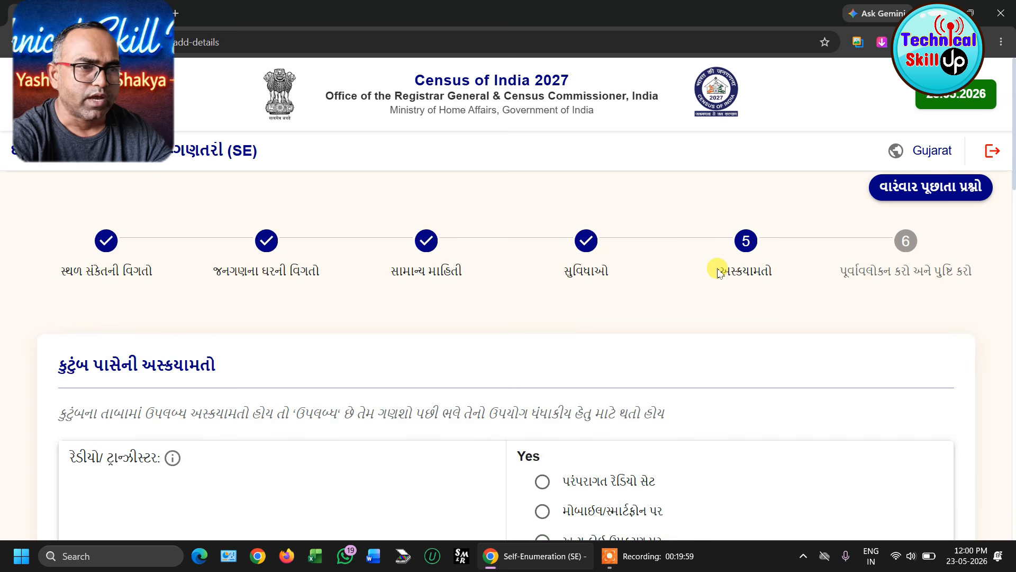
# Step: Set radio/transistor access to મોબાઈલ/સ્માર્ટફોન પર (on mobile/smartphone) and television to અન્ય કોઈ (any other)
pyautogui.scroll(-3, 718, 270)
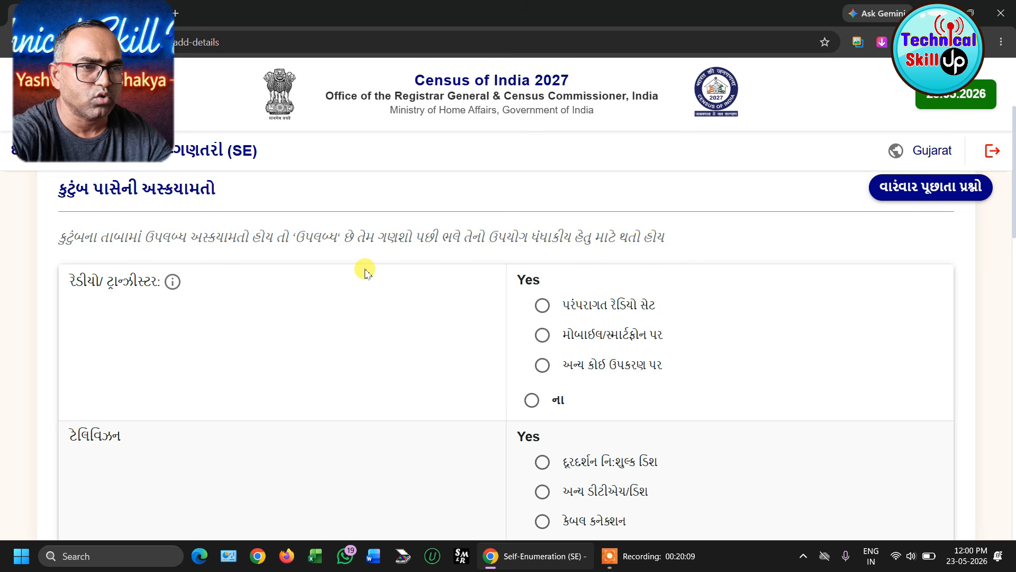
pyautogui.scroll(-1, 458, 314)
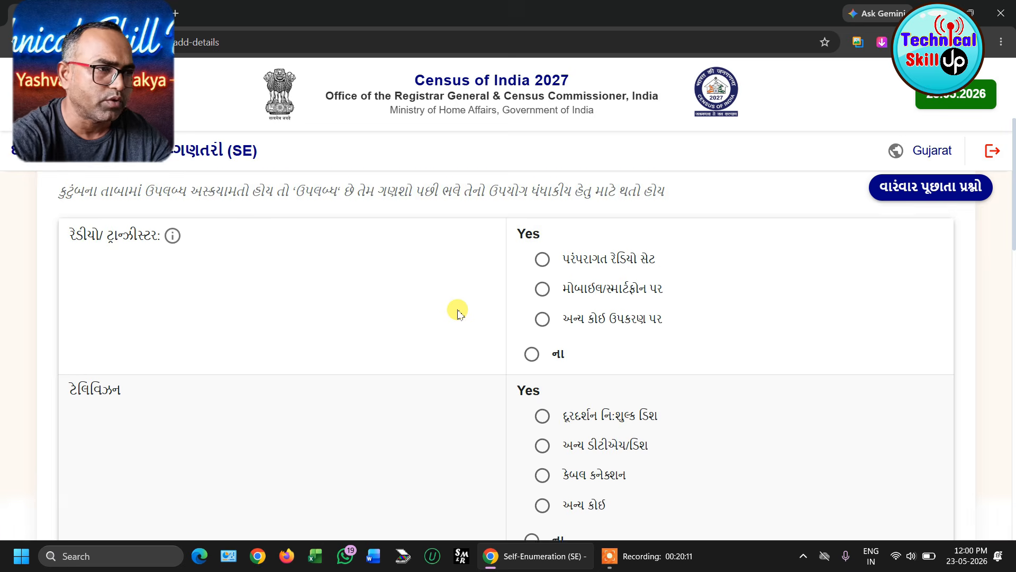
pyautogui.scroll(-1, 459, 313)
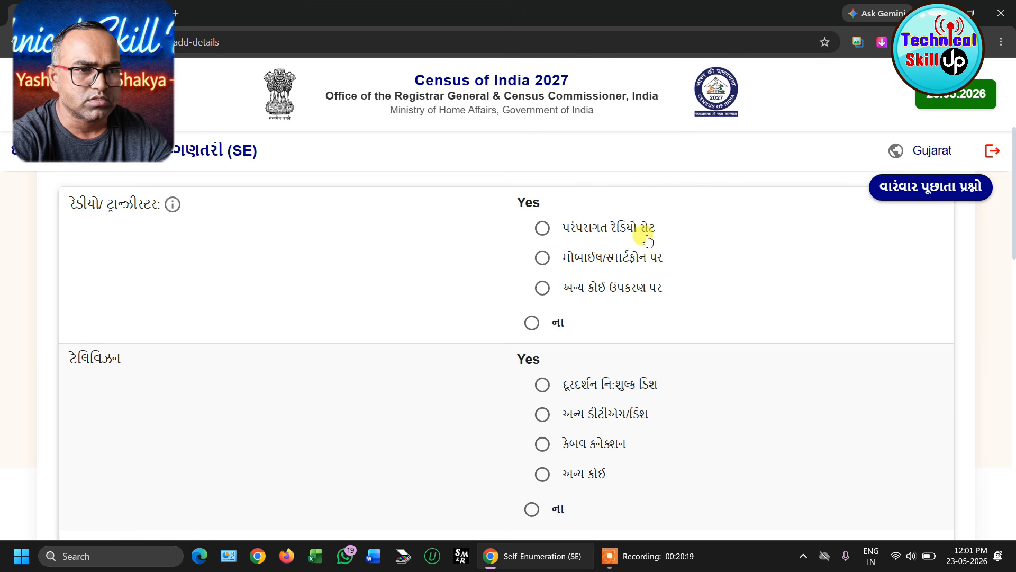
pyautogui.click(540, 259)
pyautogui.scroll(-1, 635, 347)
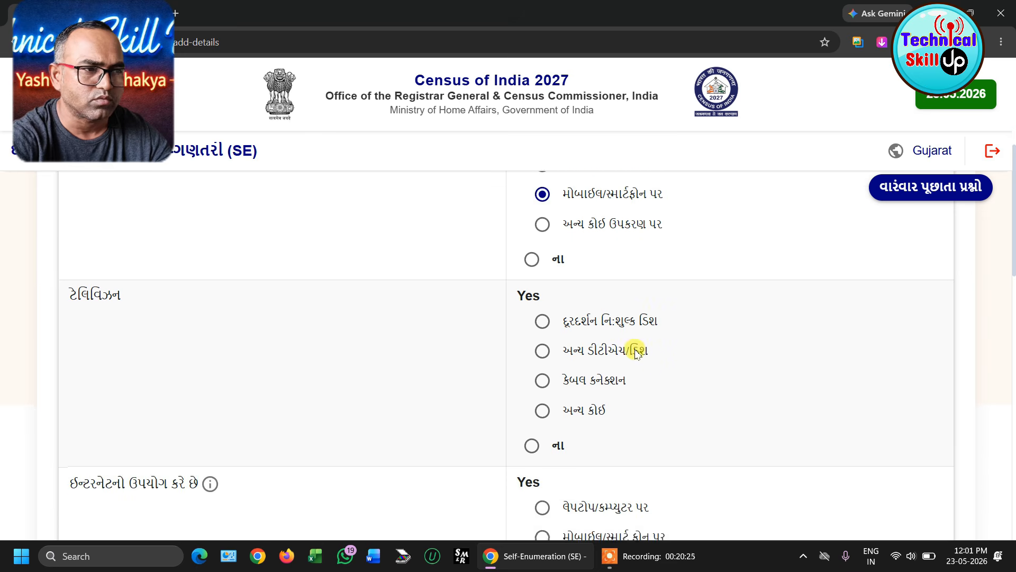
pyautogui.scroll(-1, 635, 352)
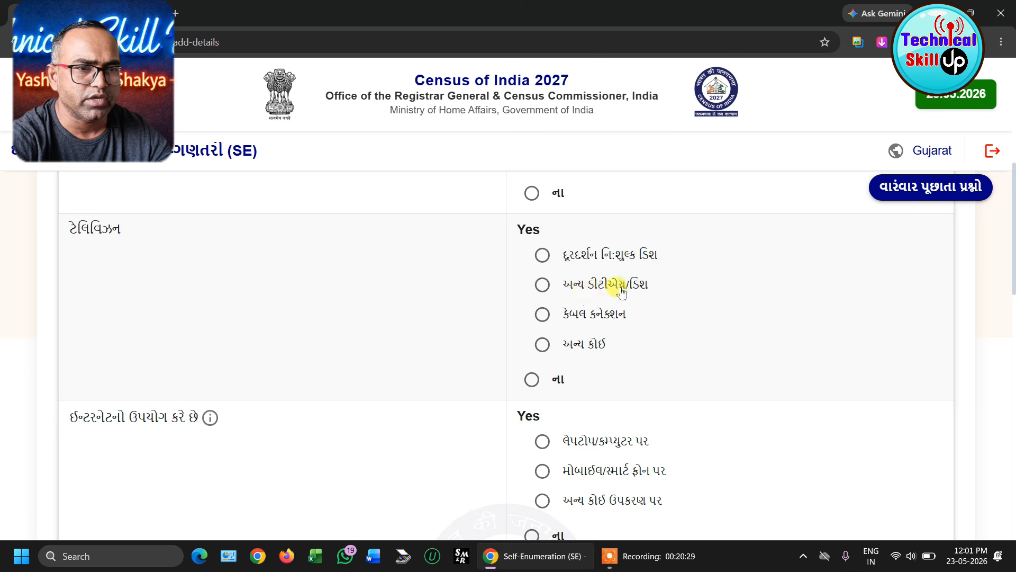
pyautogui.click(541, 345)
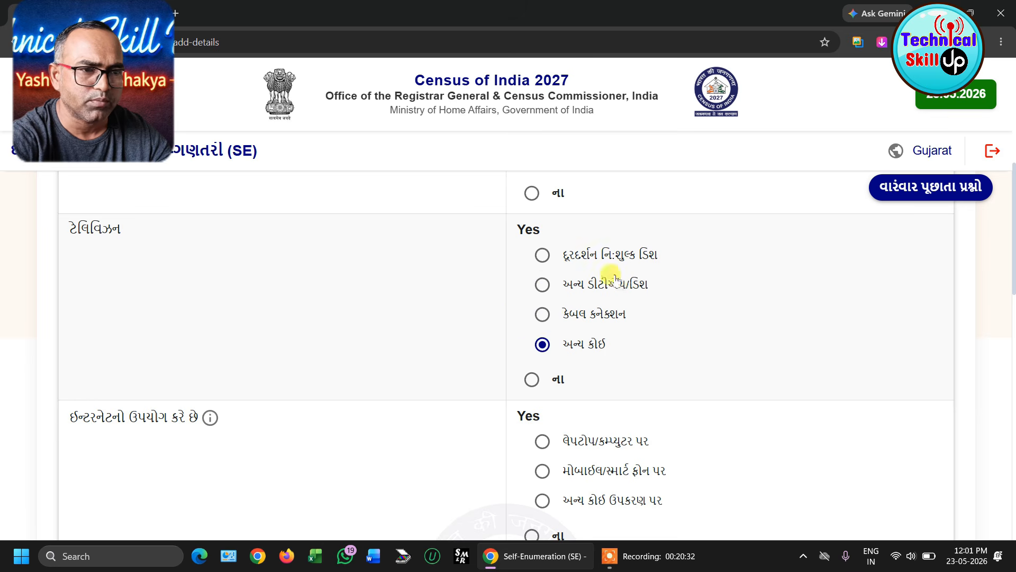
# Step: Set internet access to મોબાઈલ/સ્માર્ટ ફોન પર (on mobile/smartphone) and answer હા (yes) for laptop/computer
pyautogui.scroll(-1, 611, 275)
pyautogui.scroll(-3, 611, 275)
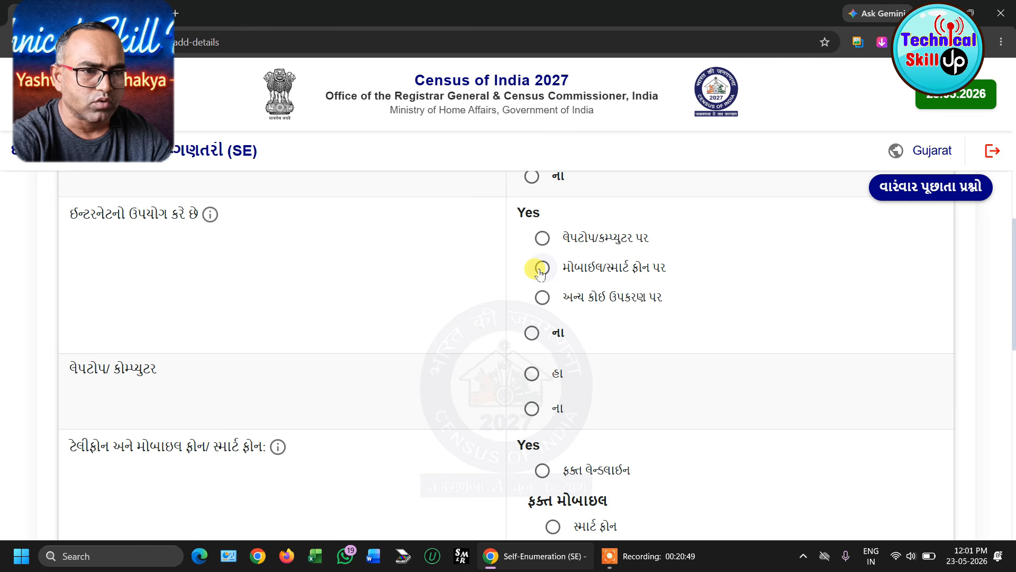
pyautogui.scroll(-2, 404, 300)
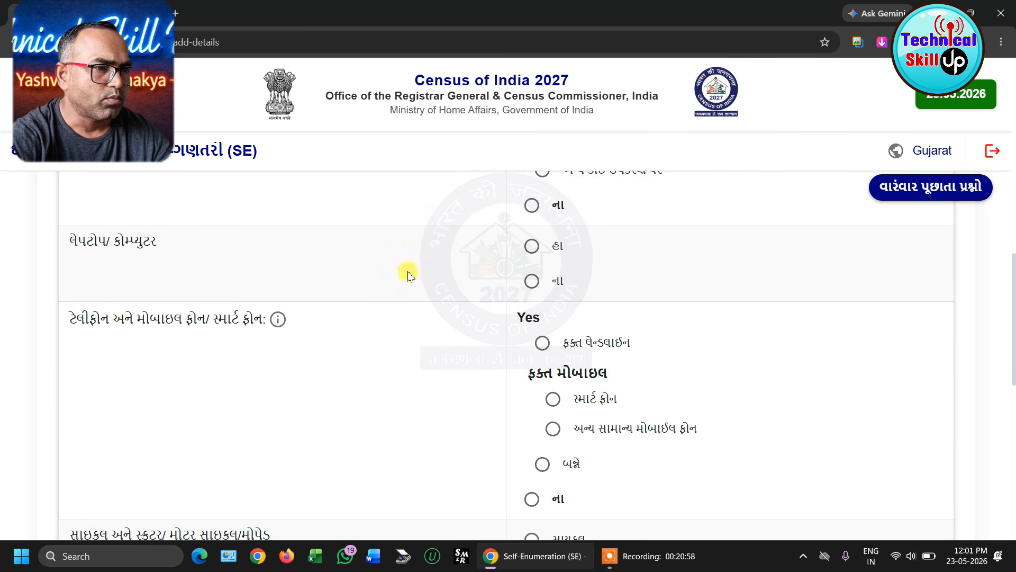
pyautogui.click(532, 247)
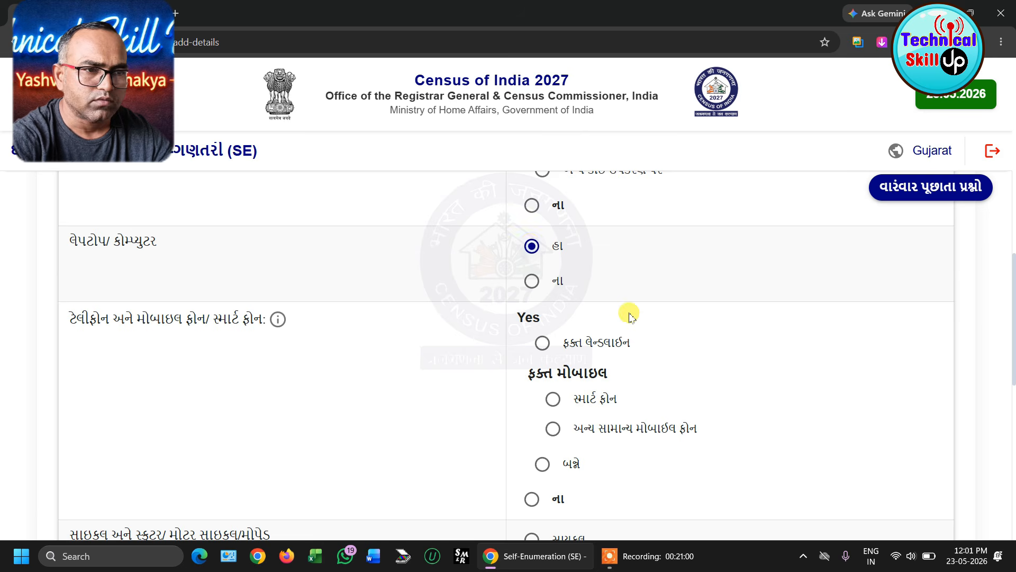
# Step: Set telephone and mobile ownership to સ્માર્ટ ફોન (smartphone) under ફક્ત મોબાઇલ (mobile only)
pyautogui.scroll(-1, 628, 313)
pyautogui.scroll(3, 629, 316)
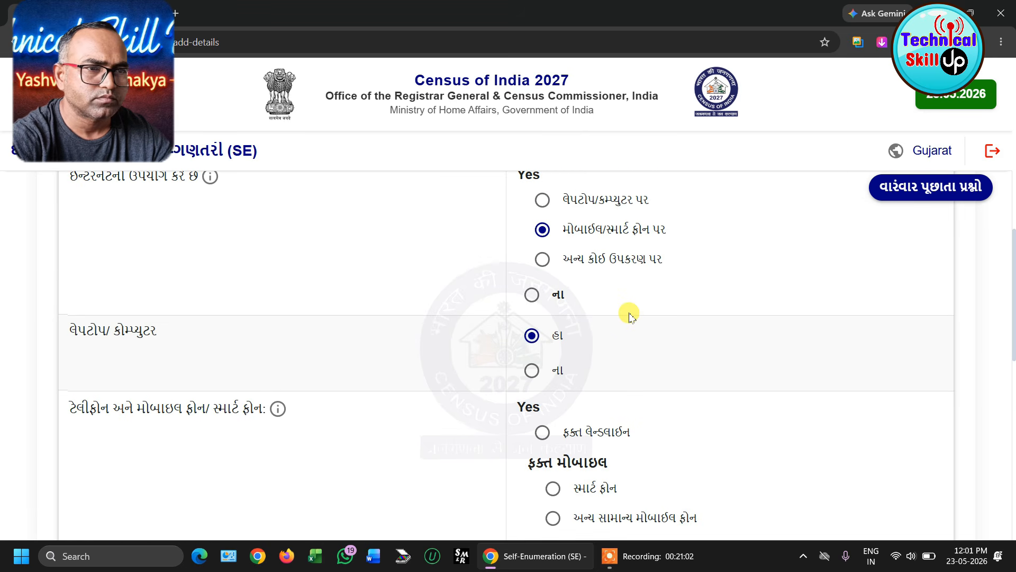
pyautogui.scroll(-3, 629, 316)
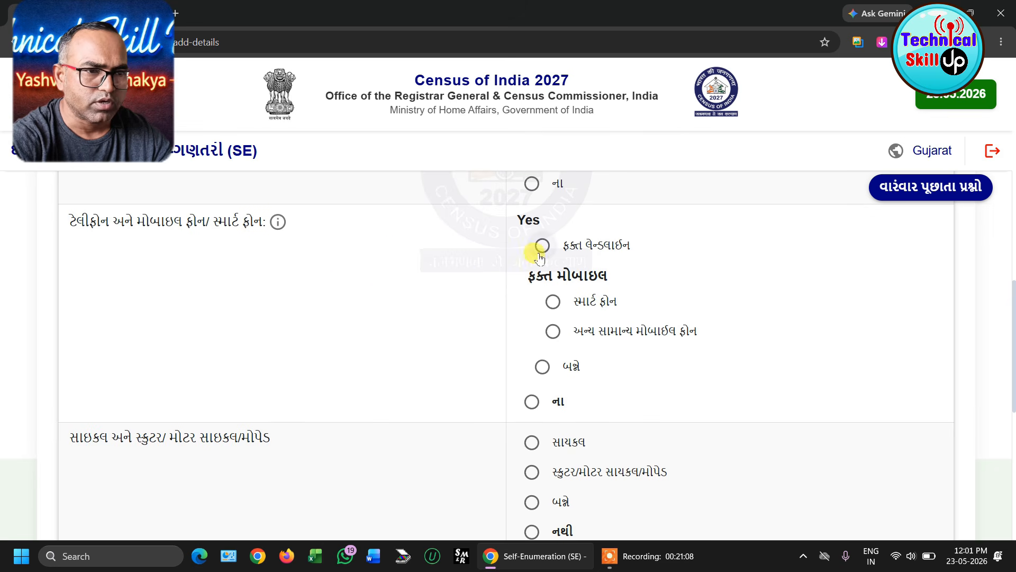
pyautogui.scroll(-1, 558, 281)
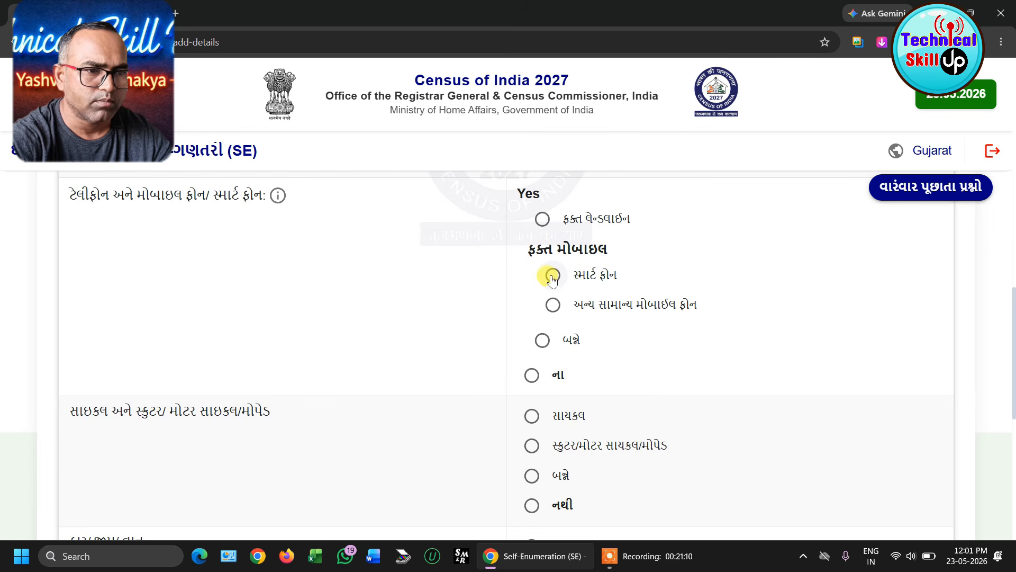
pyautogui.click(551, 276)
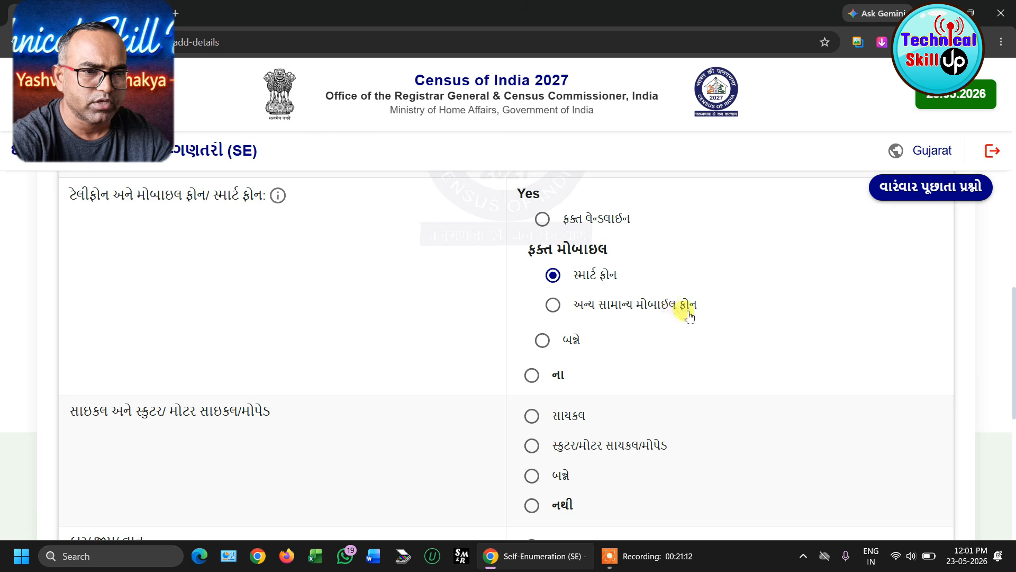
# Step: Choose સ્કુટર/મોટર સાયકલ/મોપેડ (scooter/motorcycle/moped) for the household's bicycle and two-wheeler ownership
pyautogui.scroll(-1, 691, 314)
pyautogui.scroll(1, 690, 314)
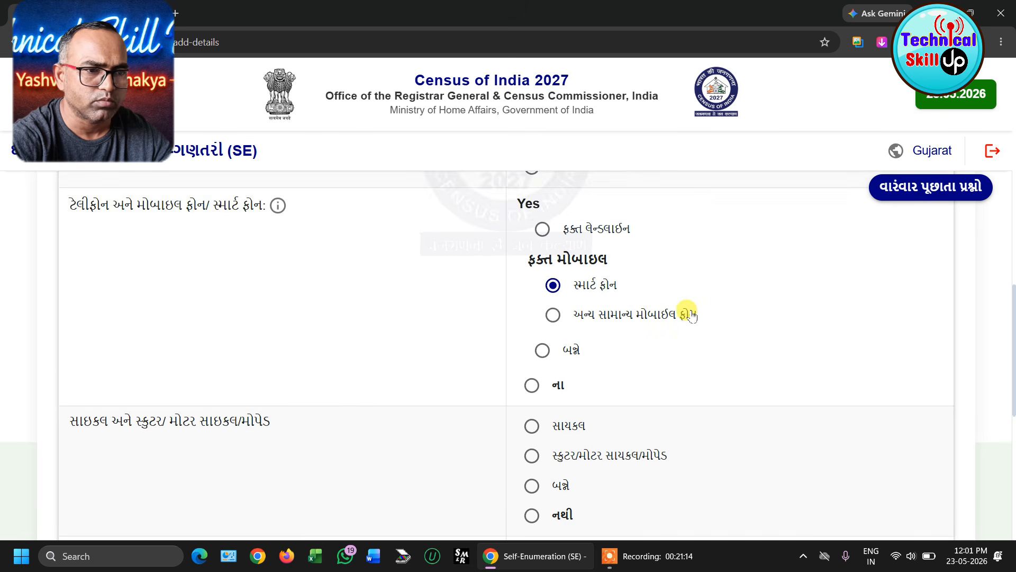
pyautogui.scroll(-2, 690, 314)
pyautogui.scroll(-1, 690, 314)
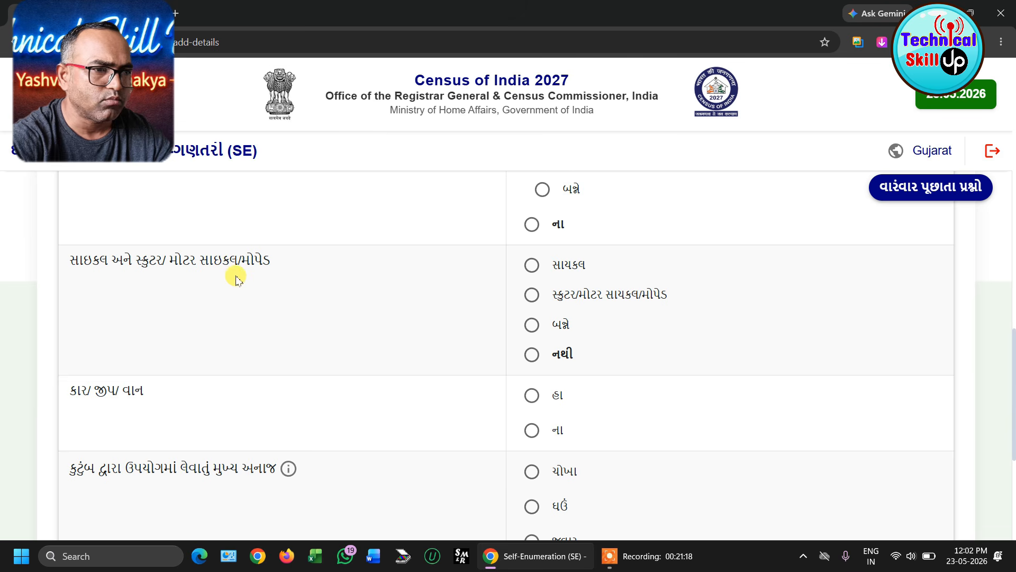
pyautogui.scroll(-1, 236, 279)
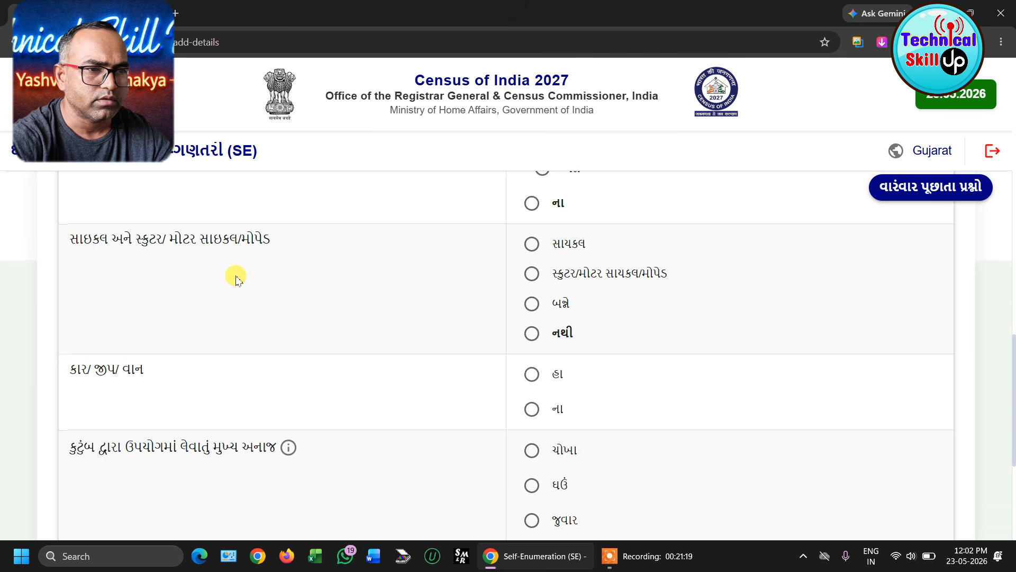
pyautogui.click(532, 274)
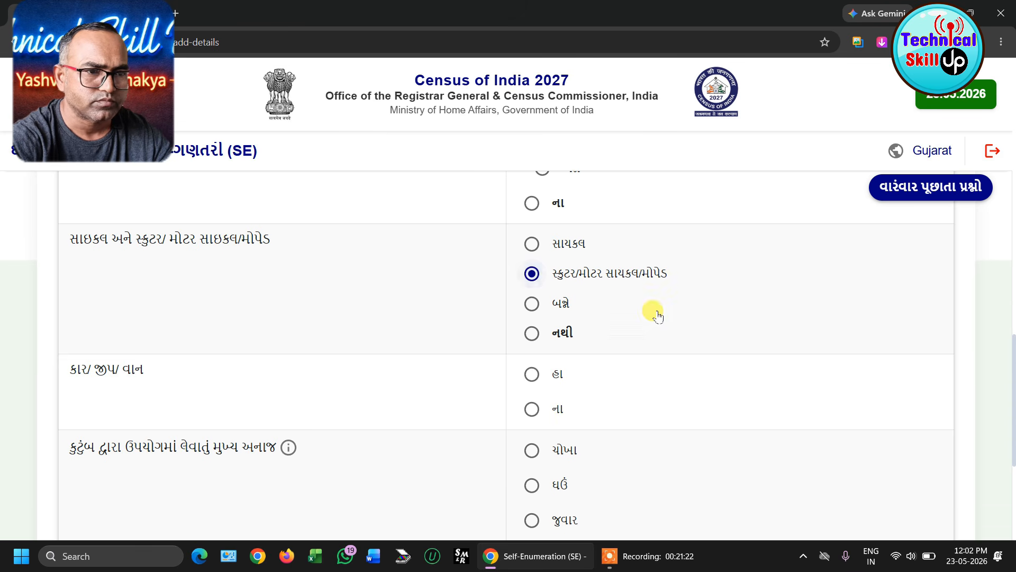
pyautogui.scroll(-2, 653, 311)
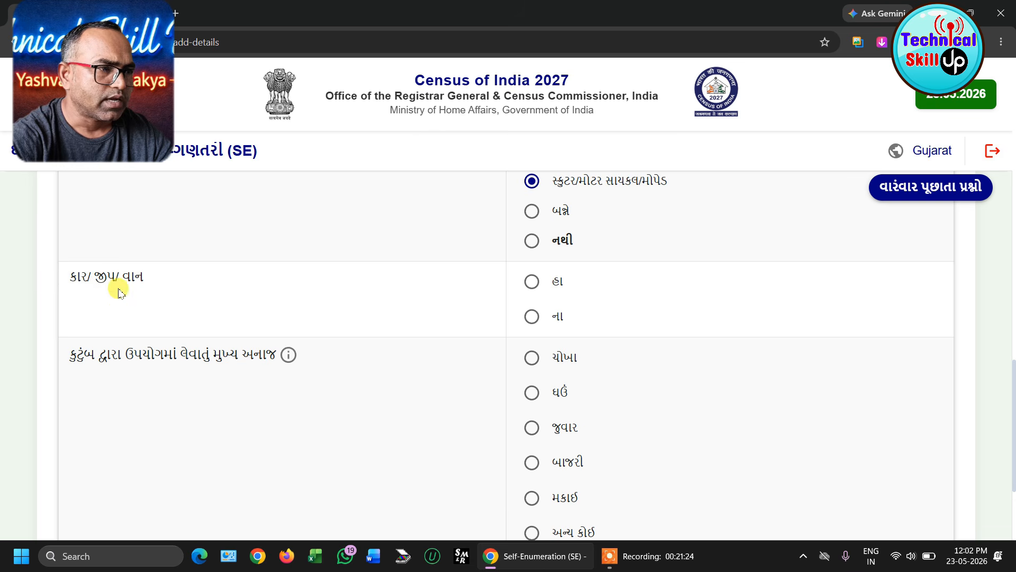
# Step: Try to answer હા (yes) for car/jeep/van, and choose ઘઉં (wheat) as the main cereal consumed by the household
pyautogui.scroll(-1, 118, 288)
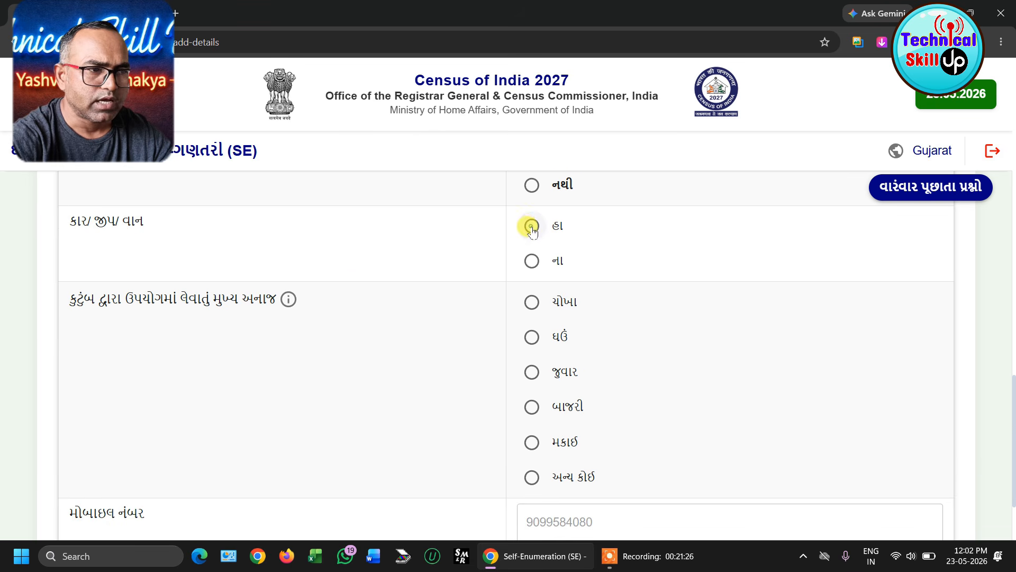
pyautogui.click(532, 227)
pyautogui.scroll(-2, 101, 325)
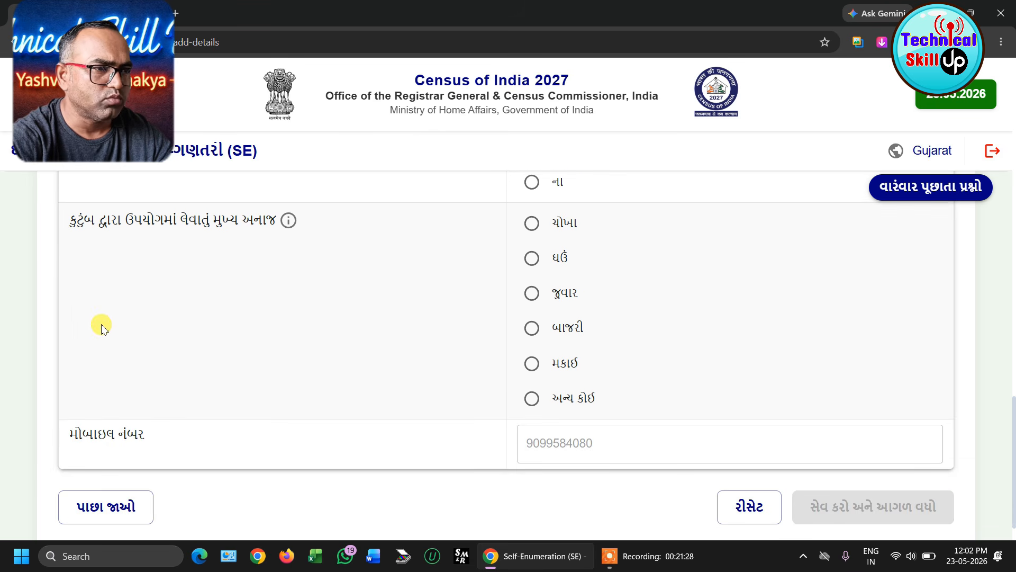
pyautogui.click(532, 254)
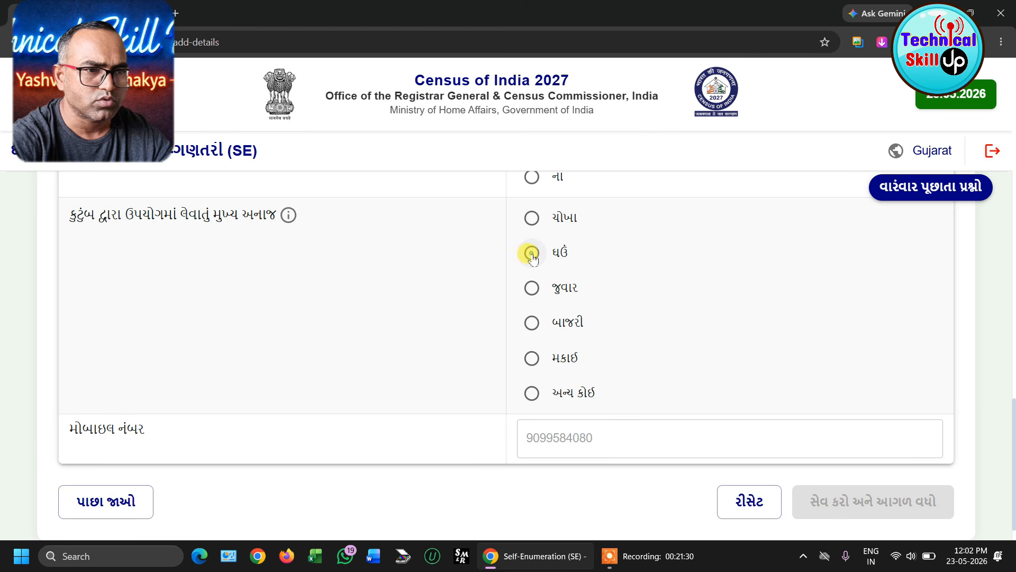
pyautogui.click(531, 218)
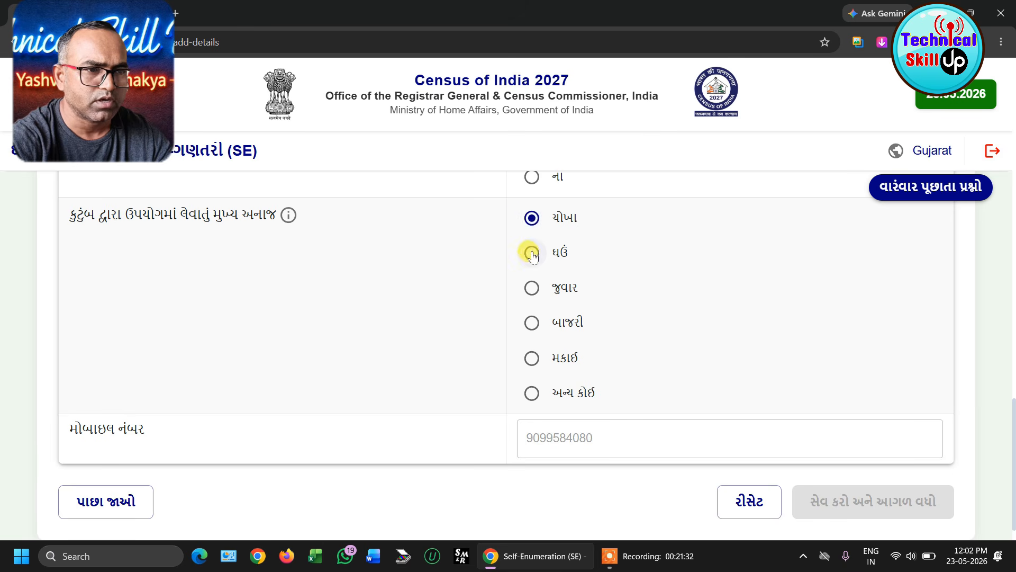
pyautogui.click(532, 254)
pyautogui.scroll(-1, 616, 286)
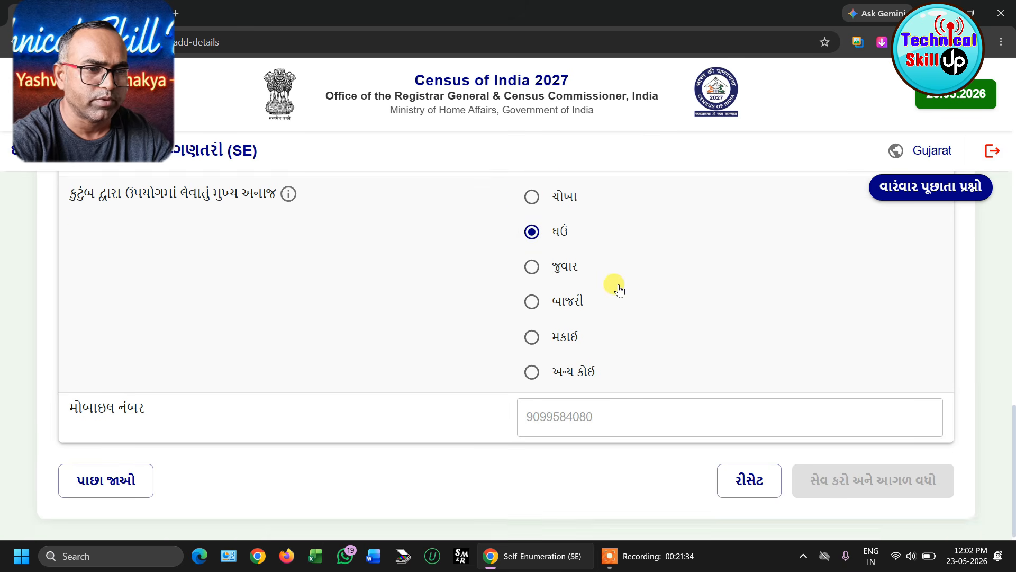
pyautogui.scroll(1, 619, 288)
pyautogui.scroll(-1, 619, 288)
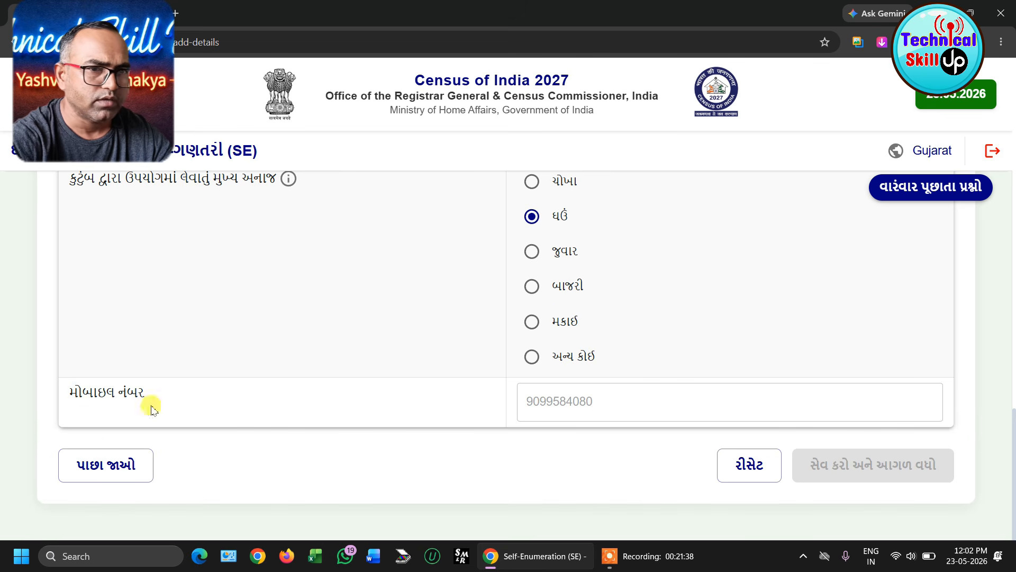
# Step: Set car/jeep/van ownership to હા (yes), then save the assets section and confirm continuing to the preview
pyautogui.scroll(12, 715, 317)
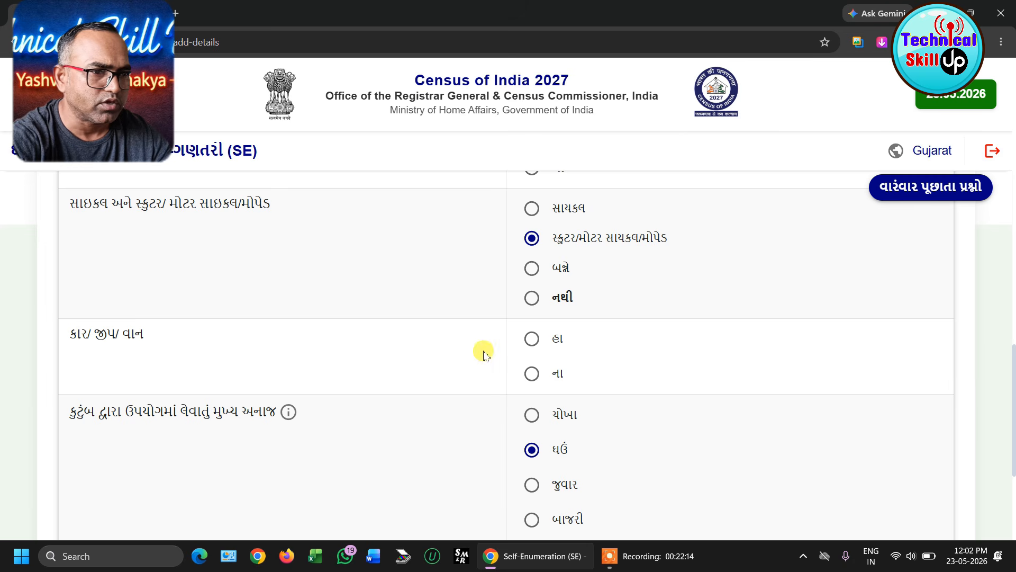
pyautogui.click(532, 339)
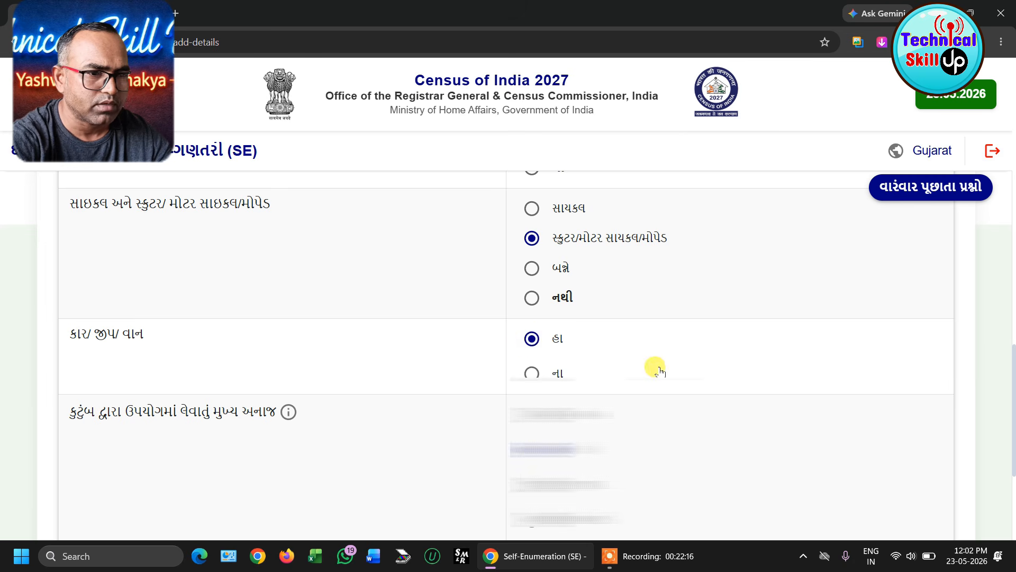
pyautogui.scroll(-4, 656, 365)
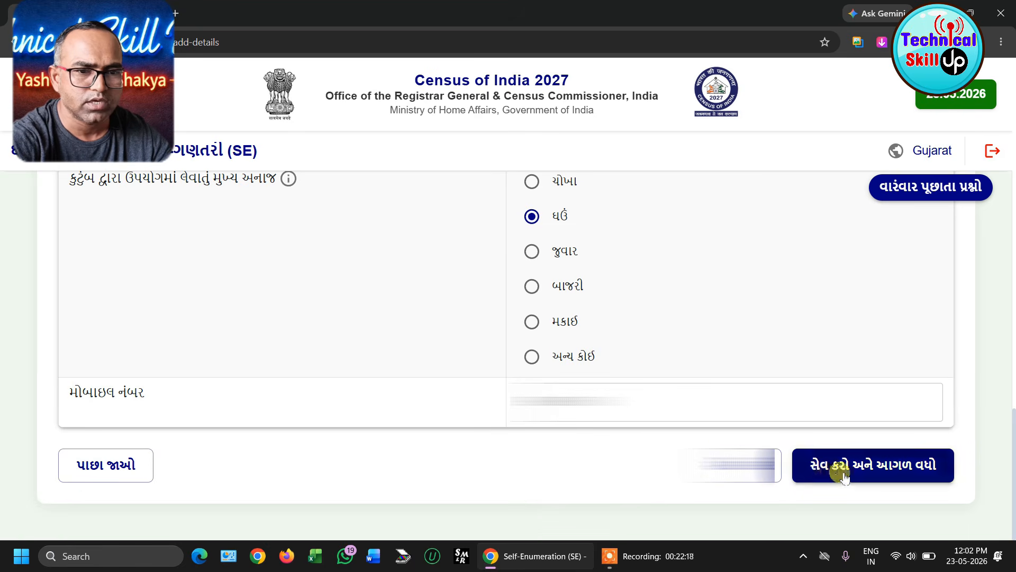
pyautogui.click(898, 470)
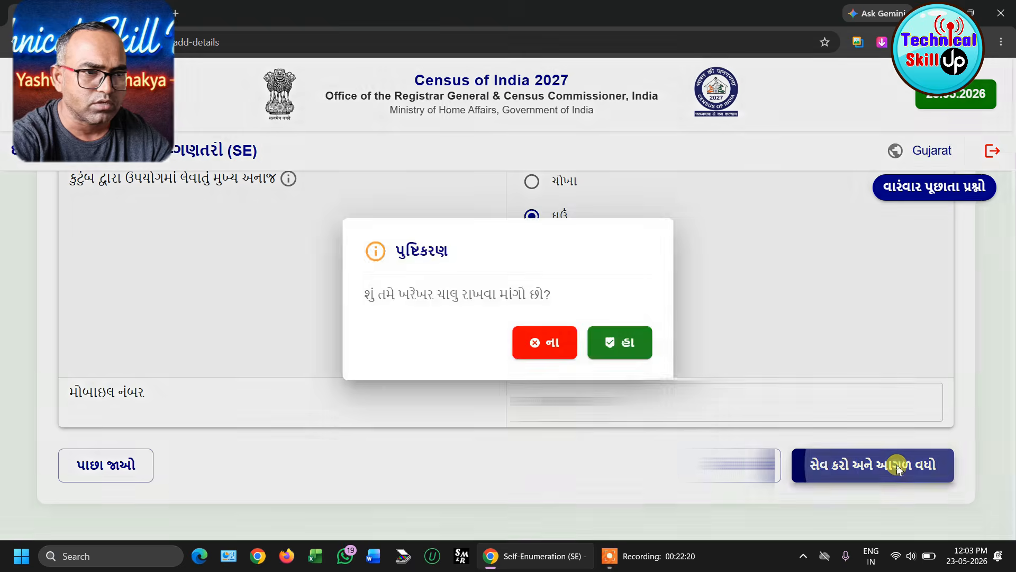
pyautogui.click(614, 343)
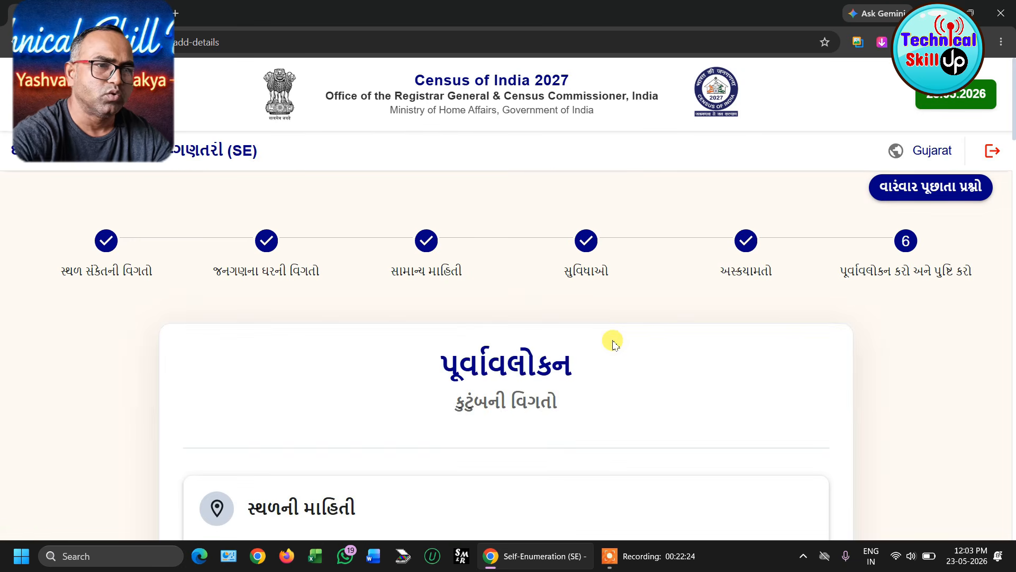
# Step: Review the household details in the preview, save them as a draft and acknowledge the notice
pyautogui.scroll(-10, 613, 342)
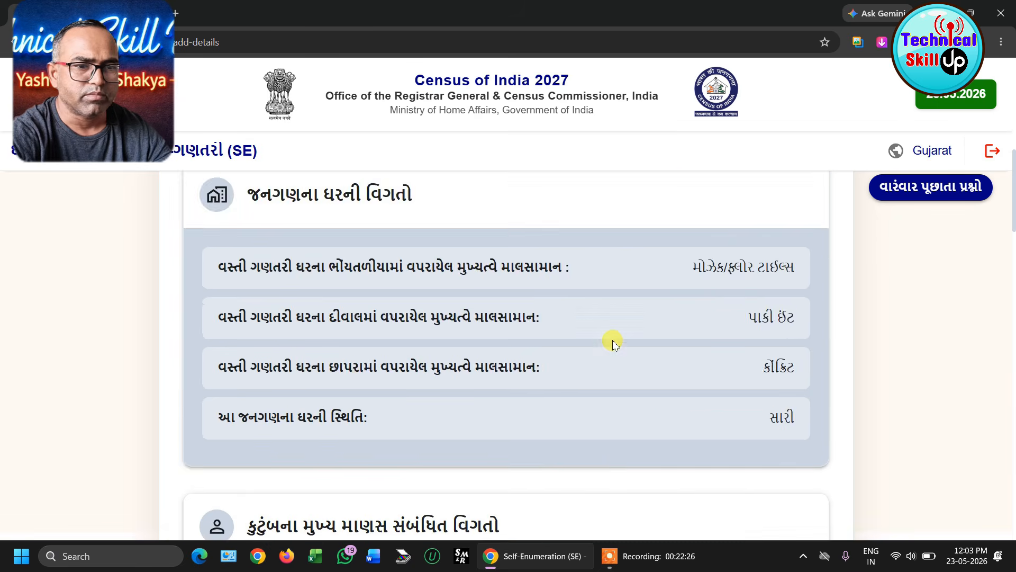
pyautogui.scroll(-15, 614, 343)
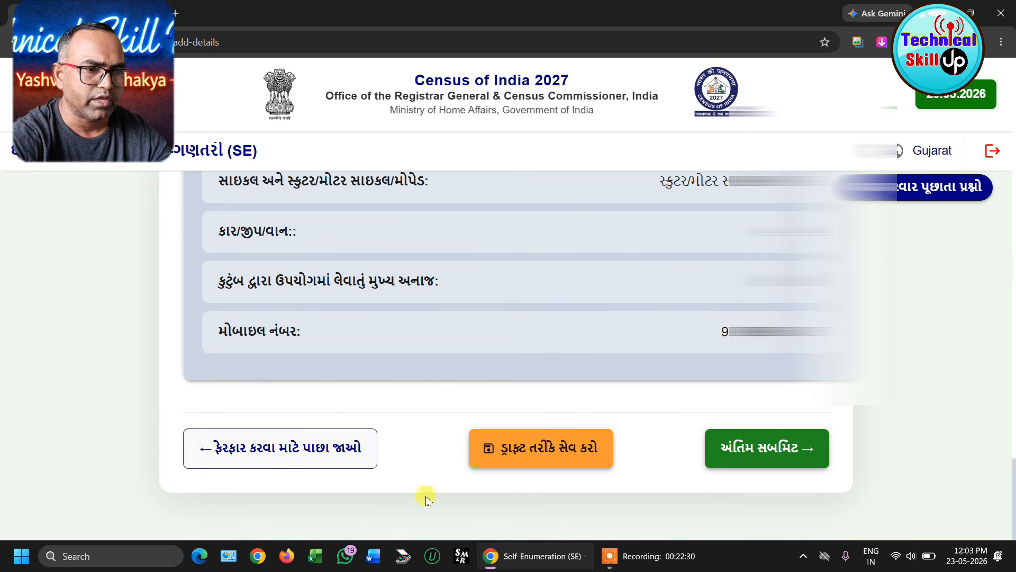
pyautogui.click(537, 455)
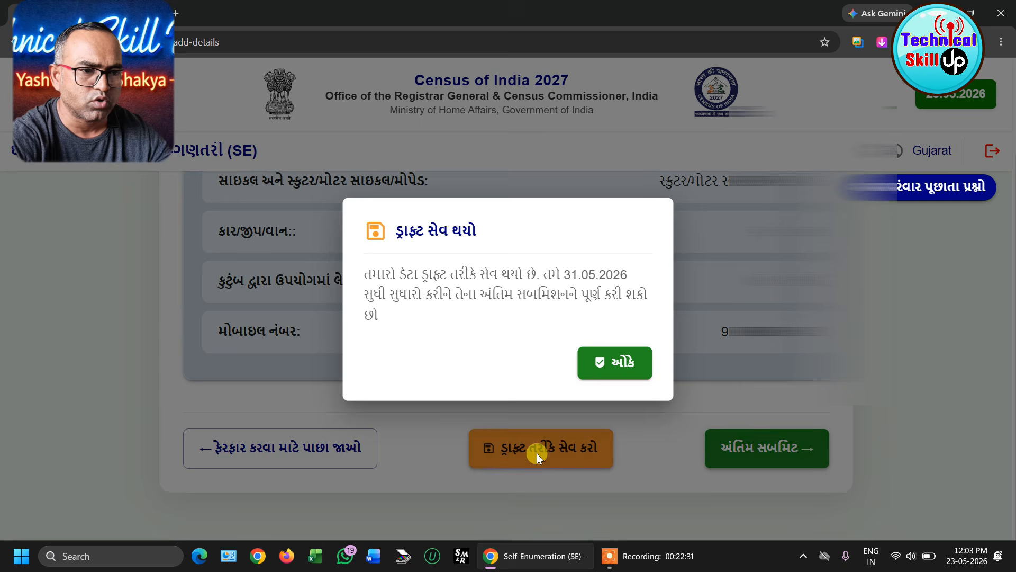
pyautogui.click(609, 362)
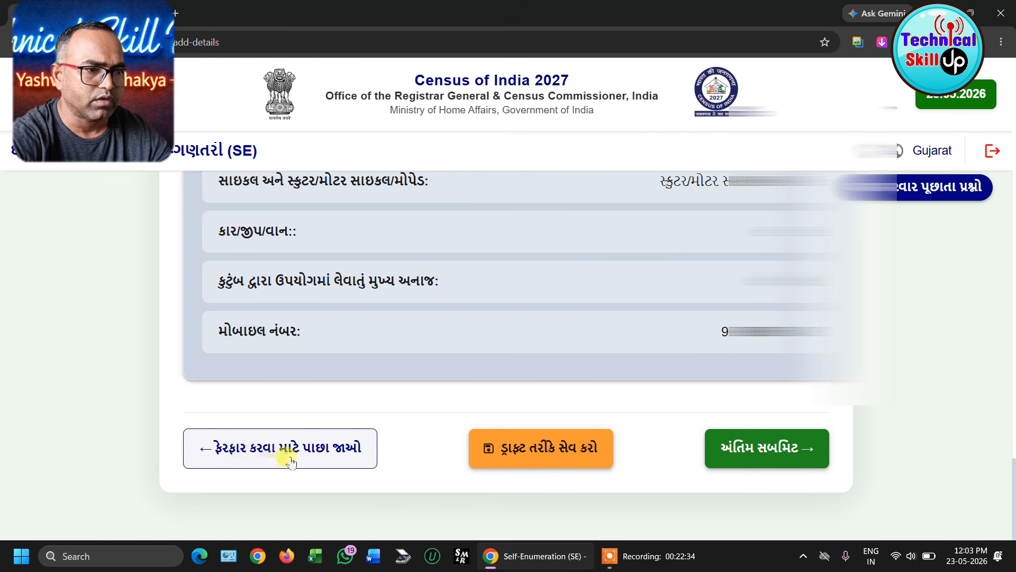
# Step: Make and confirm the final submission of the self-enumeration form, and capture a screenshot of the submission confirmation card
pyautogui.click(769, 451)
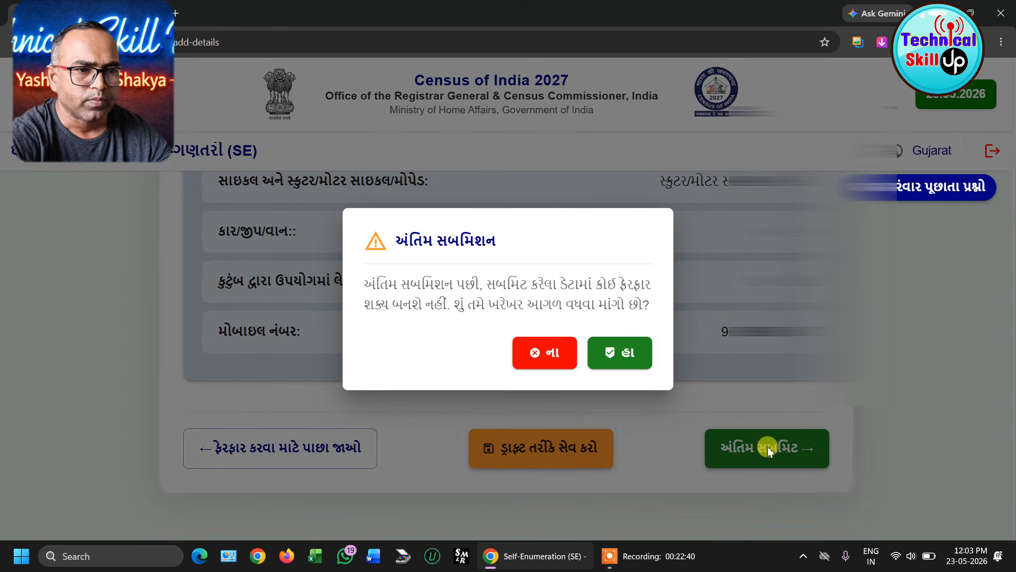
pyautogui.click(620, 353)
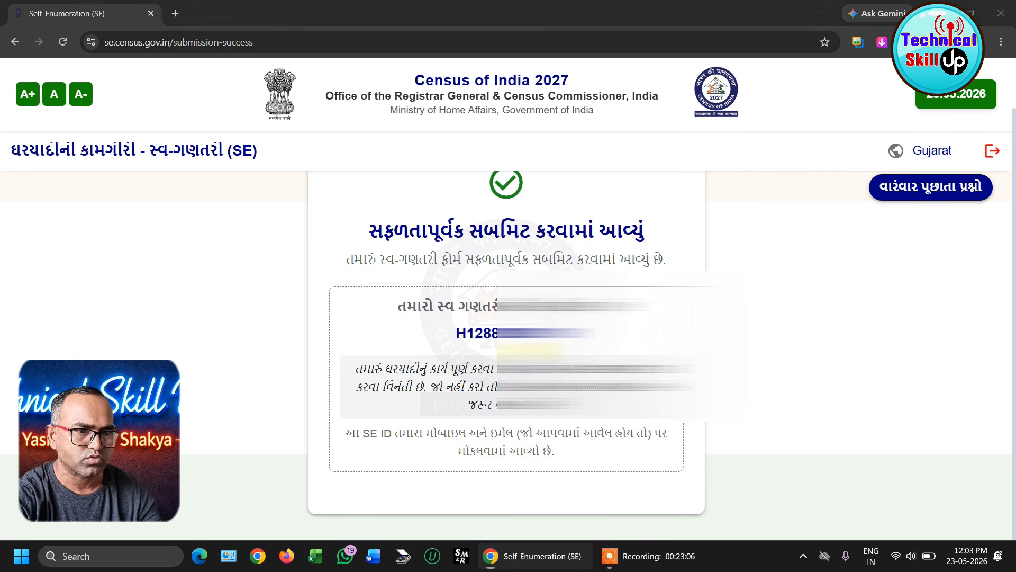
pyautogui.press('super+shift+s')
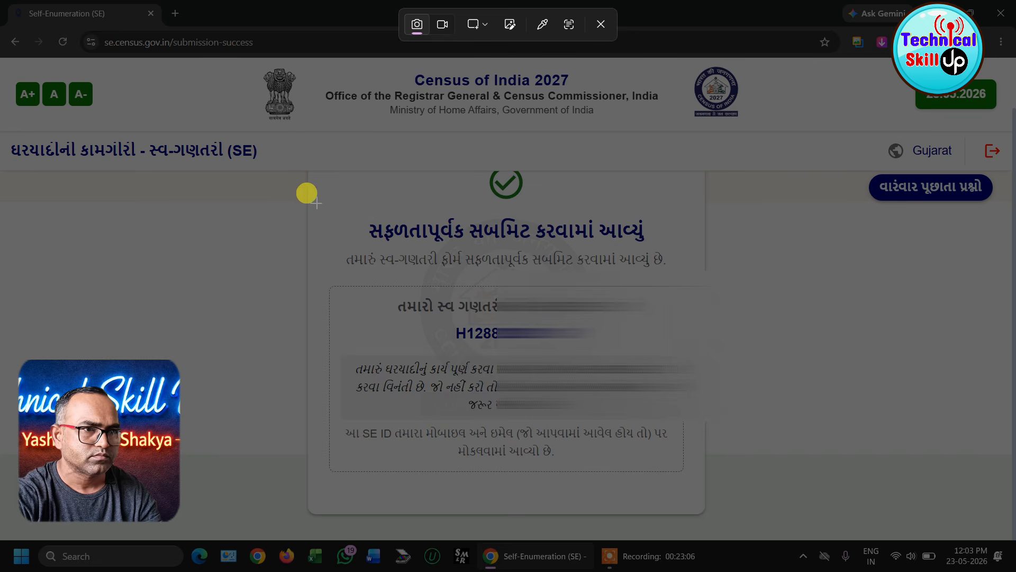
pyautogui.moveTo(316, 185); pyautogui.dragTo(728, 516)
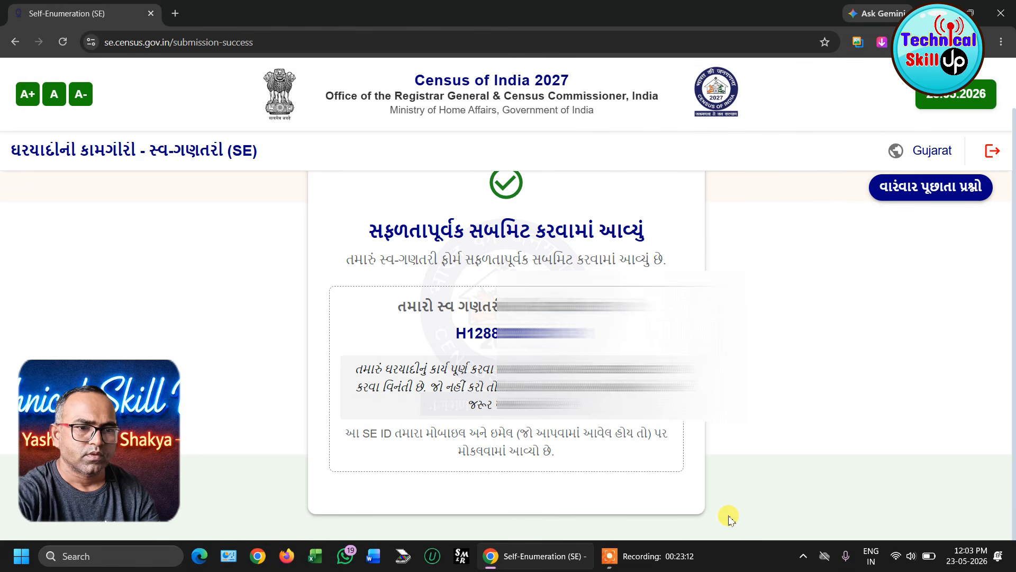